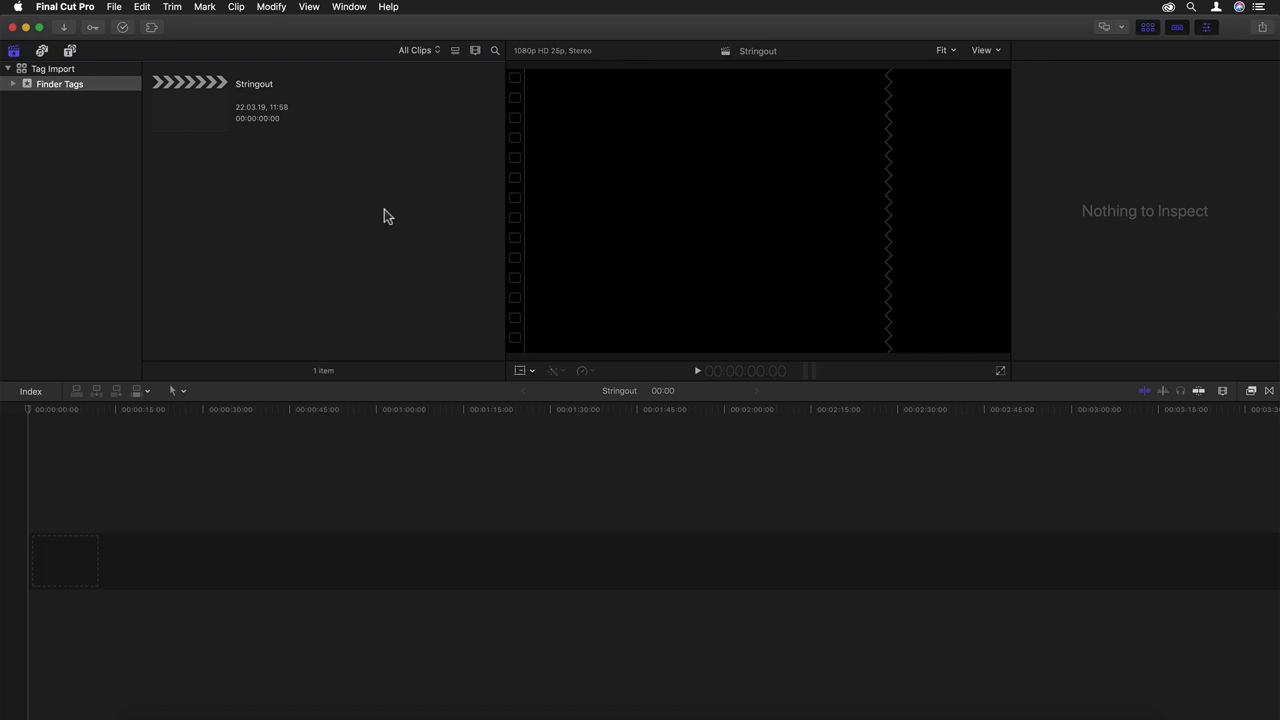
- Start a media import into the Finder Tags event, with keywords also created from folder names
{"action": "left_click", "coordinate": [63, 28]}
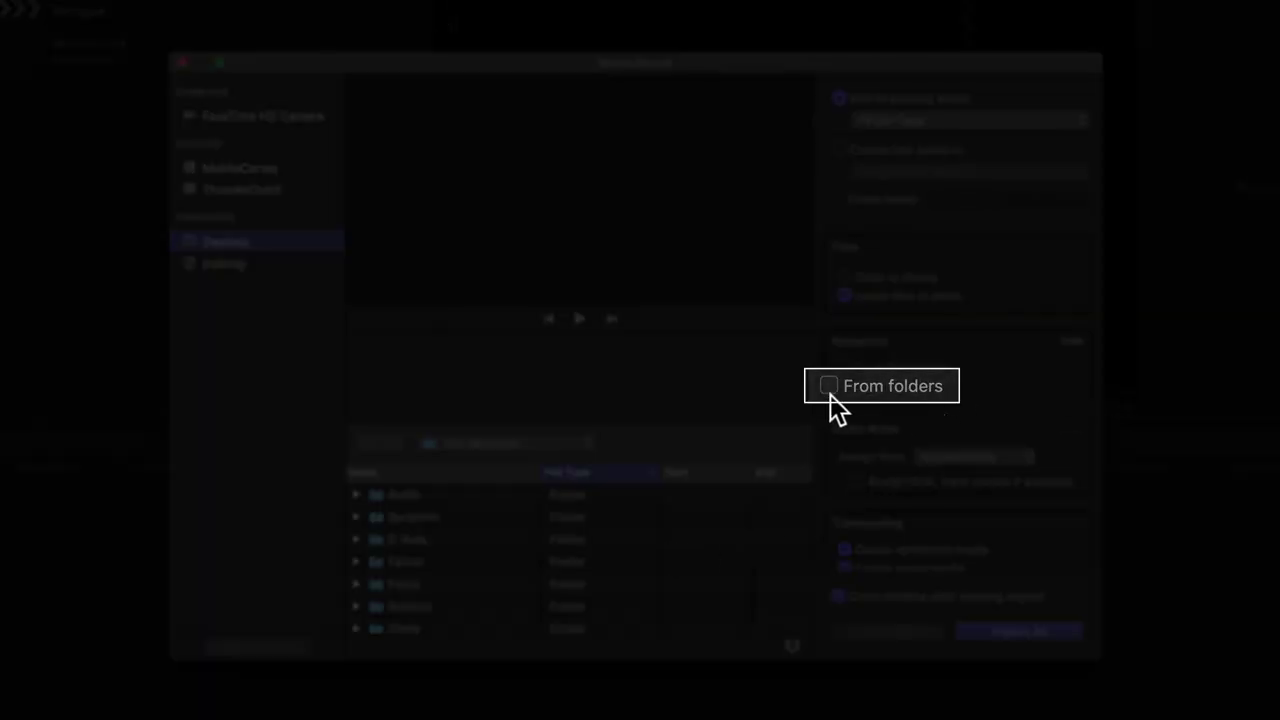
{"action": "left_click", "coordinate": [830, 392]}
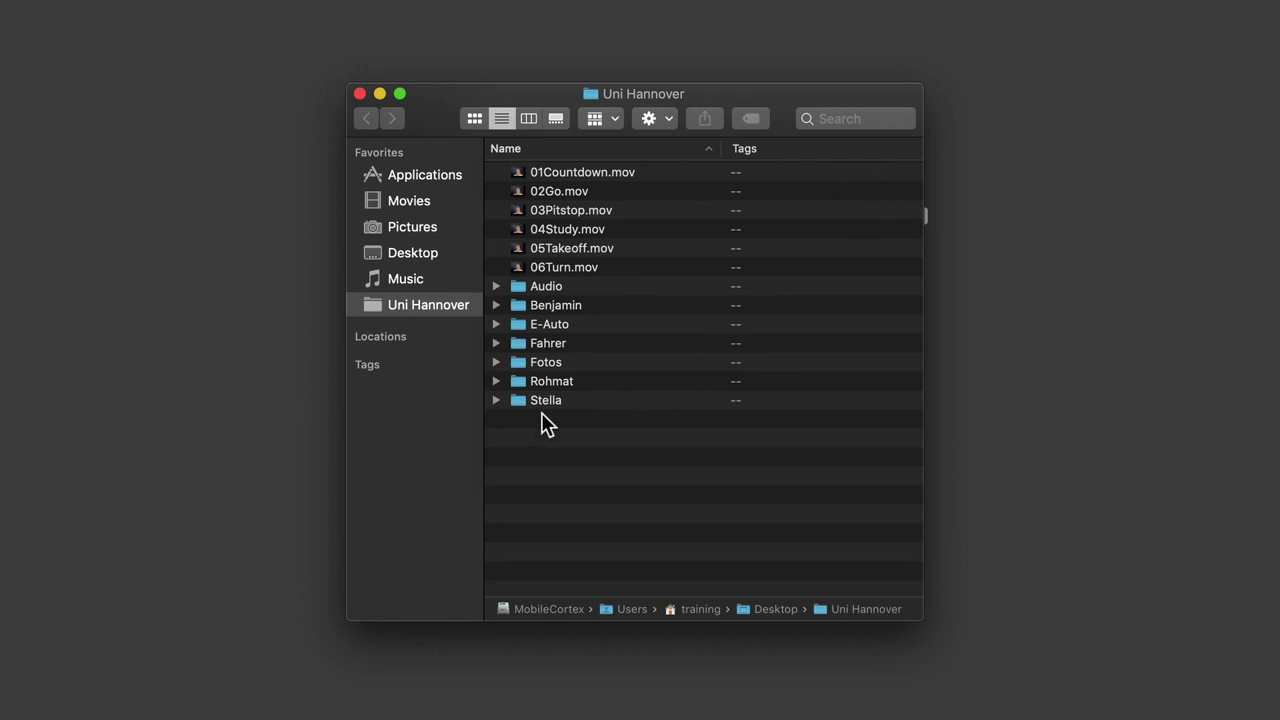
- Show the colour tags in Finder's sidebar and bring up tag assignment for the Audio folder
{"action": "left_click", "coordinate": [455, 365]}
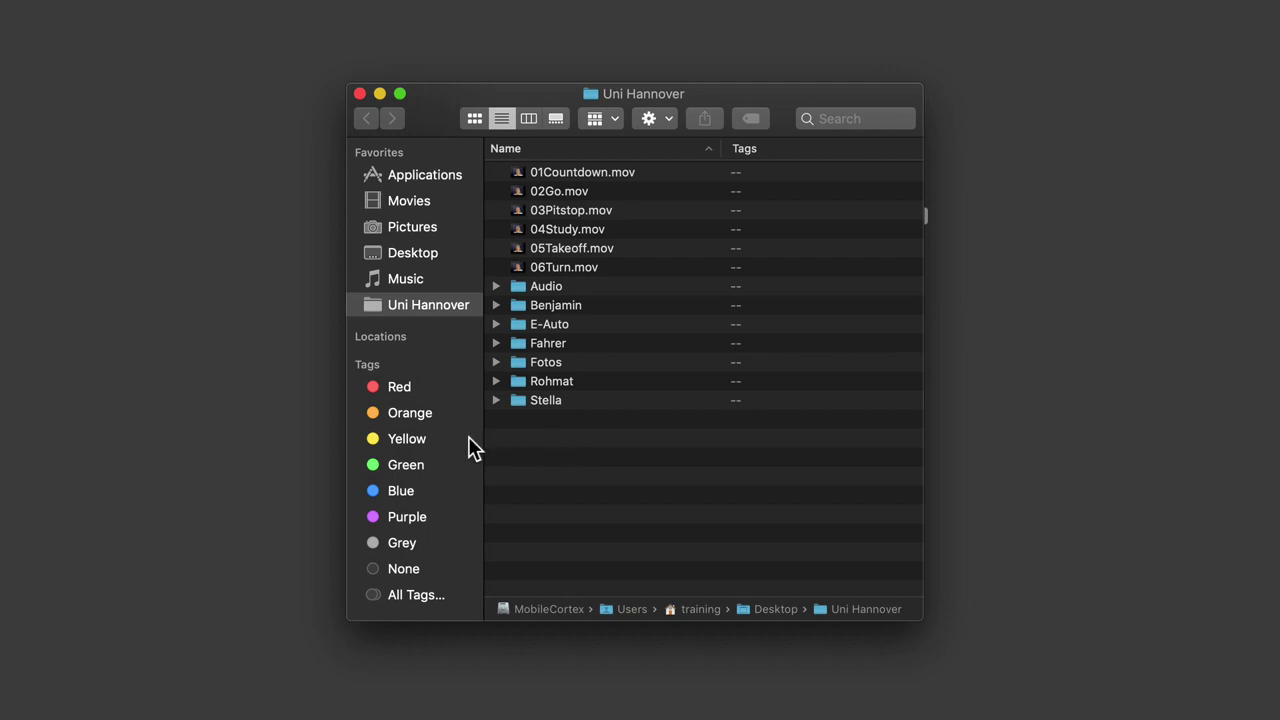
{"action": "mouse_move", "coordinate": [430, 425]}
{"action": "left_mouse_down"}
{"action": "mouse_move", "coordinate": [426, 457]}
{"action": "mouse_move", "coordinate": [422, 420]}
{"action": "mouse_move", "coordinate": [271, 414]}
{"action": "mouse_move", "coordinate": [277, 429]}
{"action": "mouse_move", "coordinate": [433, 414]}
{"action": "left_mouse_up"}
{"action": "left_click_drag", "start_coordinate": [561, 305], "coordinate": [598, 432]}
{"action": "left_click", "coordinate": [545, 285]}
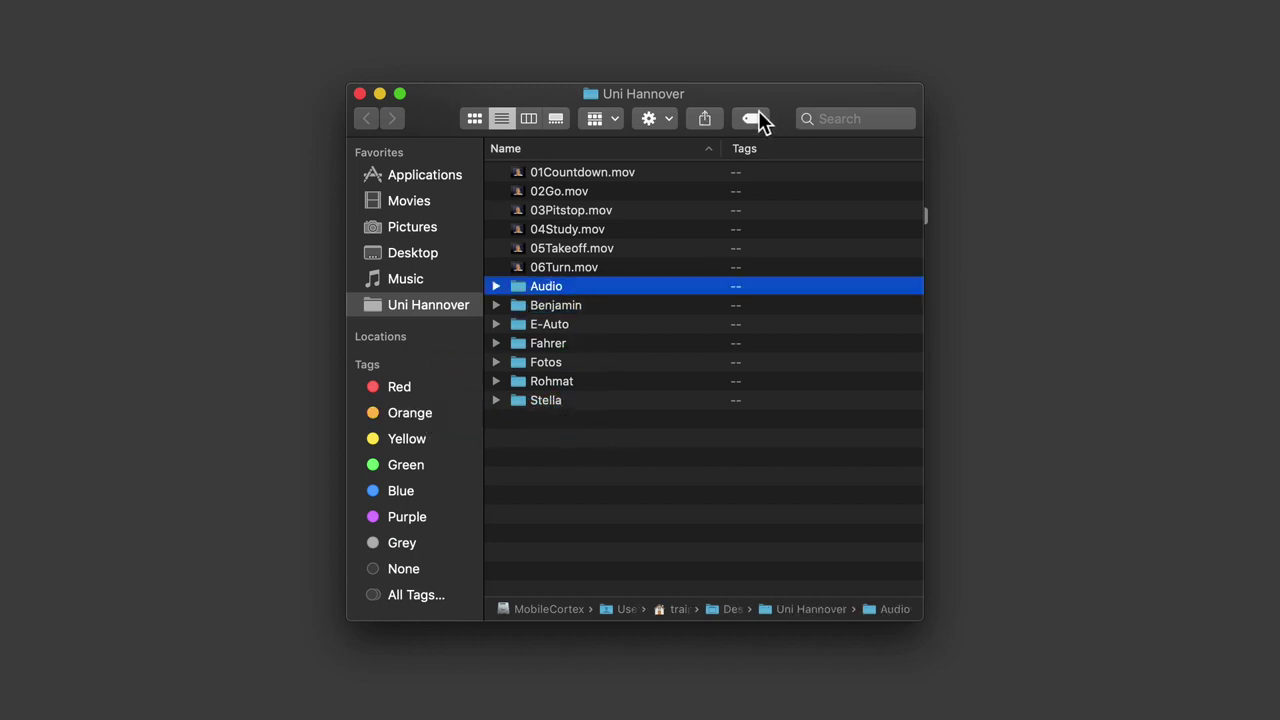
{"action": "left_click", "coordinate": [752, 118]}
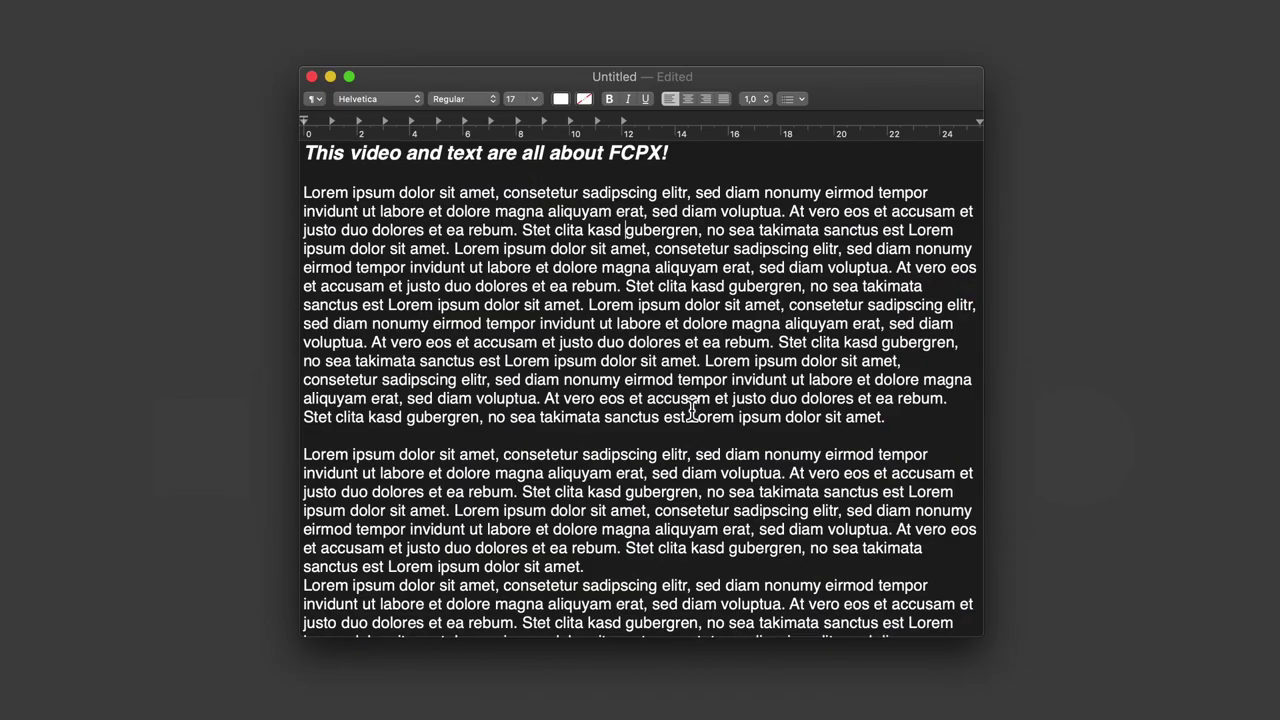
- Save the FCPX TextEdit document with the name 'FCP'
{"action": "key", "text": "super+s"}
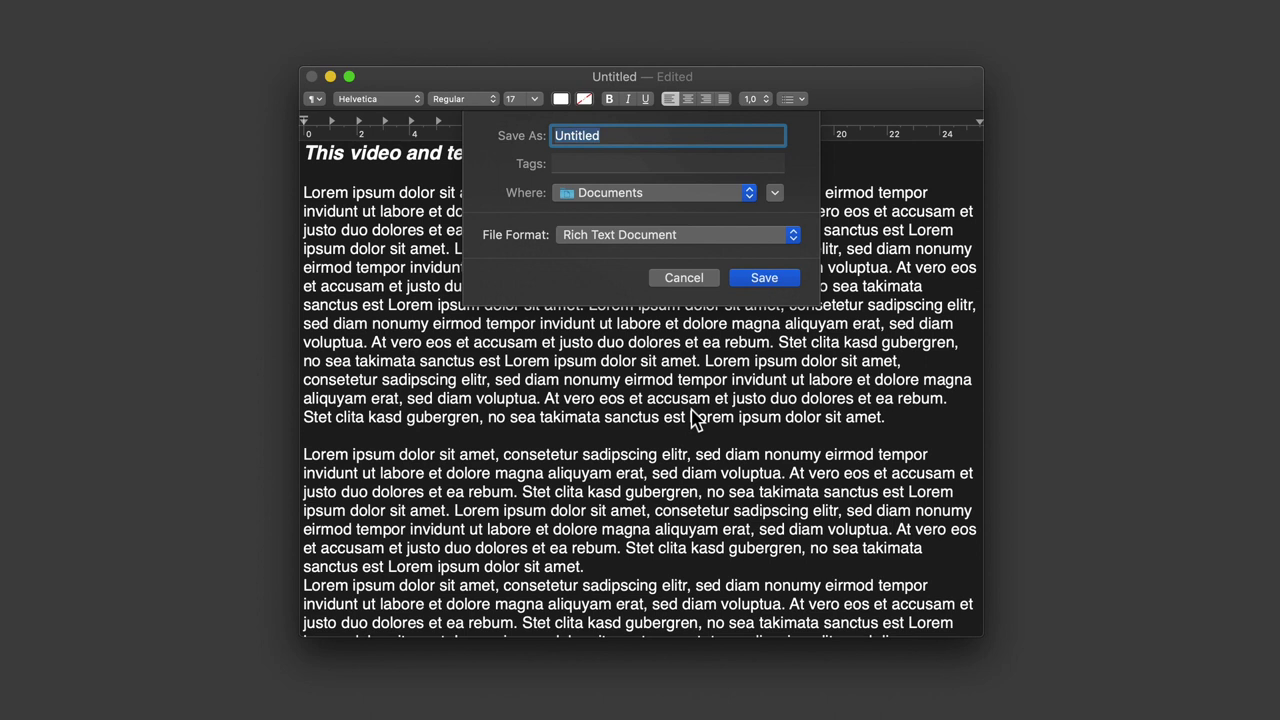
{"action": "type", "text": "FCP"}
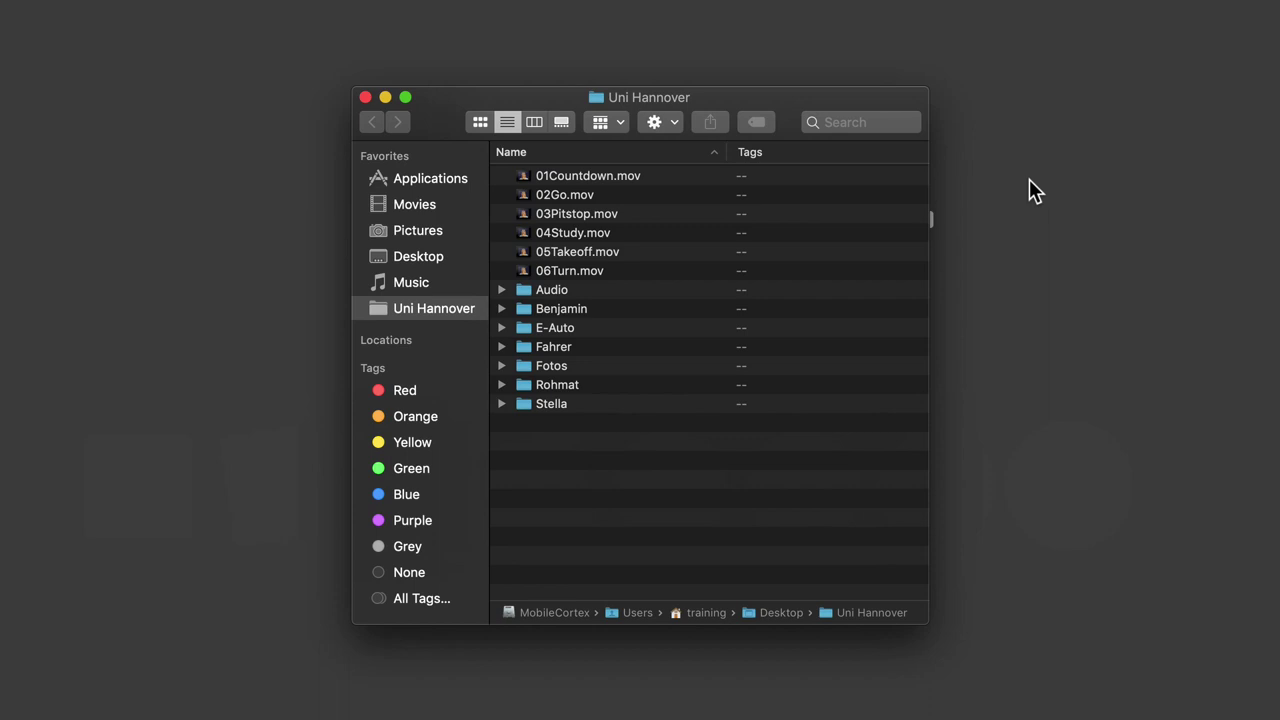
- Browse the Red, Orange, Green, Blue and Purple tagged files, then list All Tags
{"action": "left_click", "coordinate": [410, 391]}
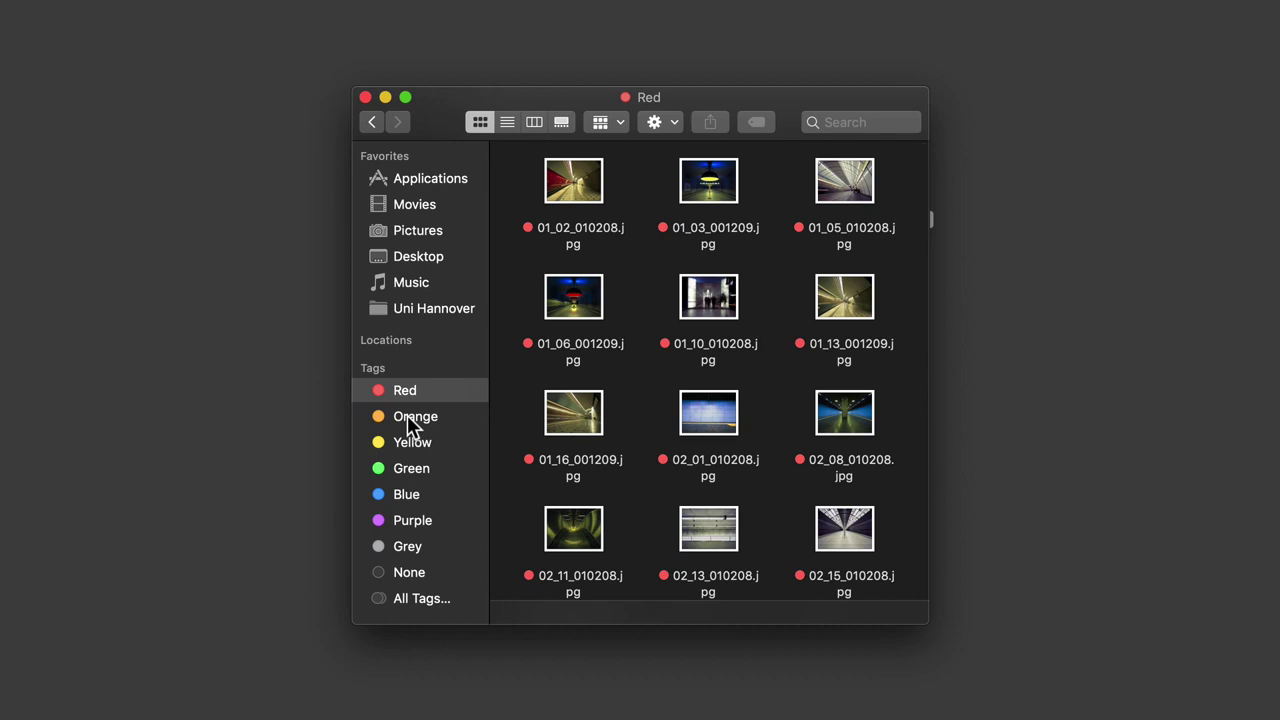
{"action": "left_click", "coordinate": [407, 417]}
{"action": "left_click", "coordinate": [411, 468]}
{"action": "left_click", "coordinate": [412, 494]}
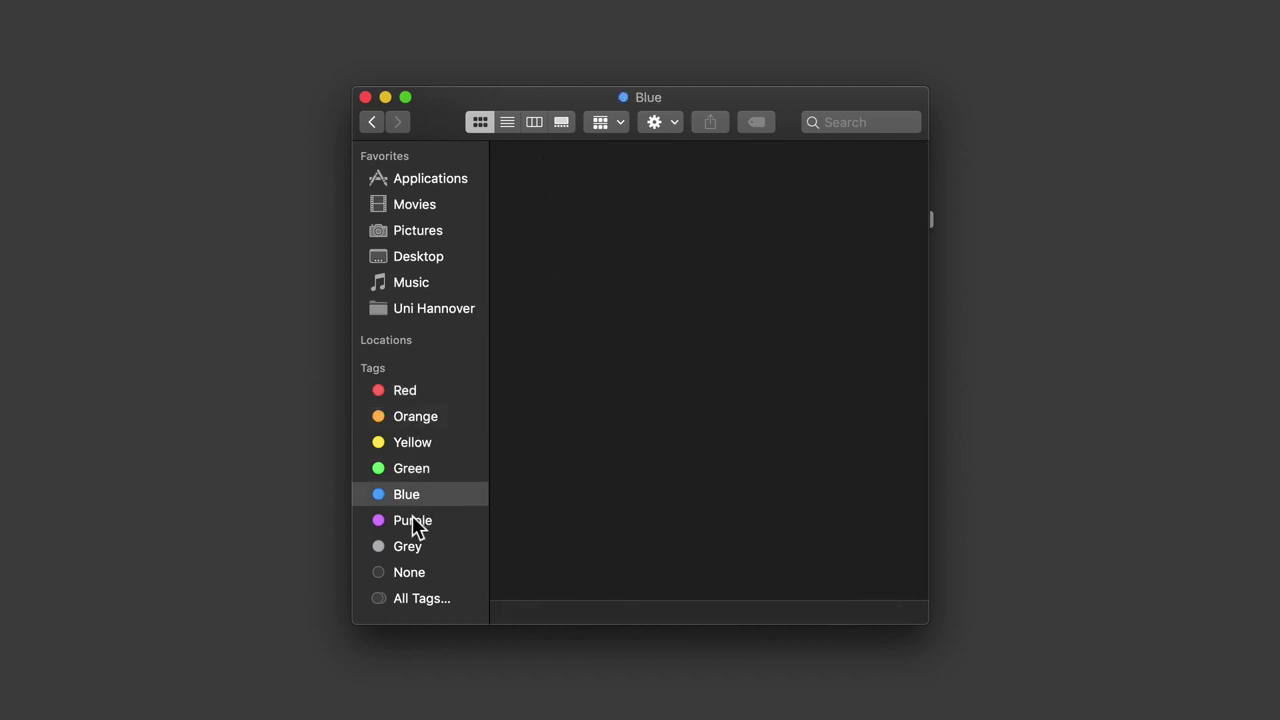
{"action": "left_click", "coordinate": [413, 521]}
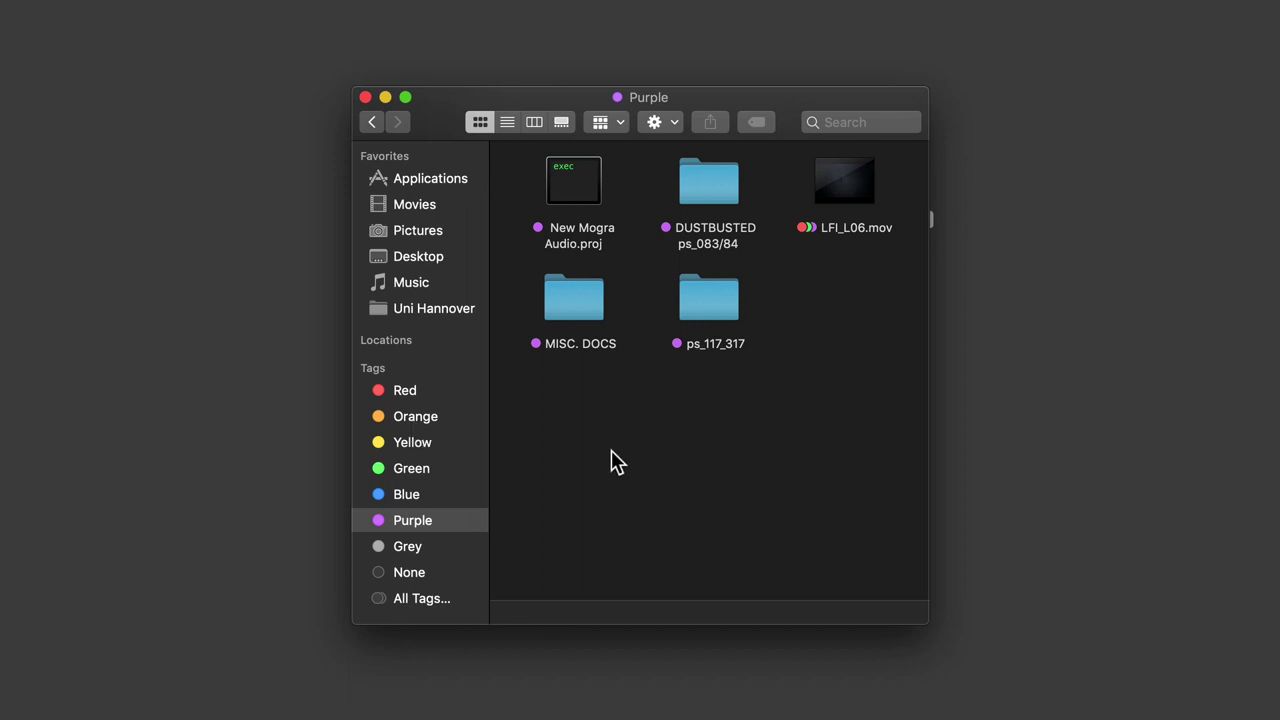
{"action": "left_click", "coordinate": [423, 598]}
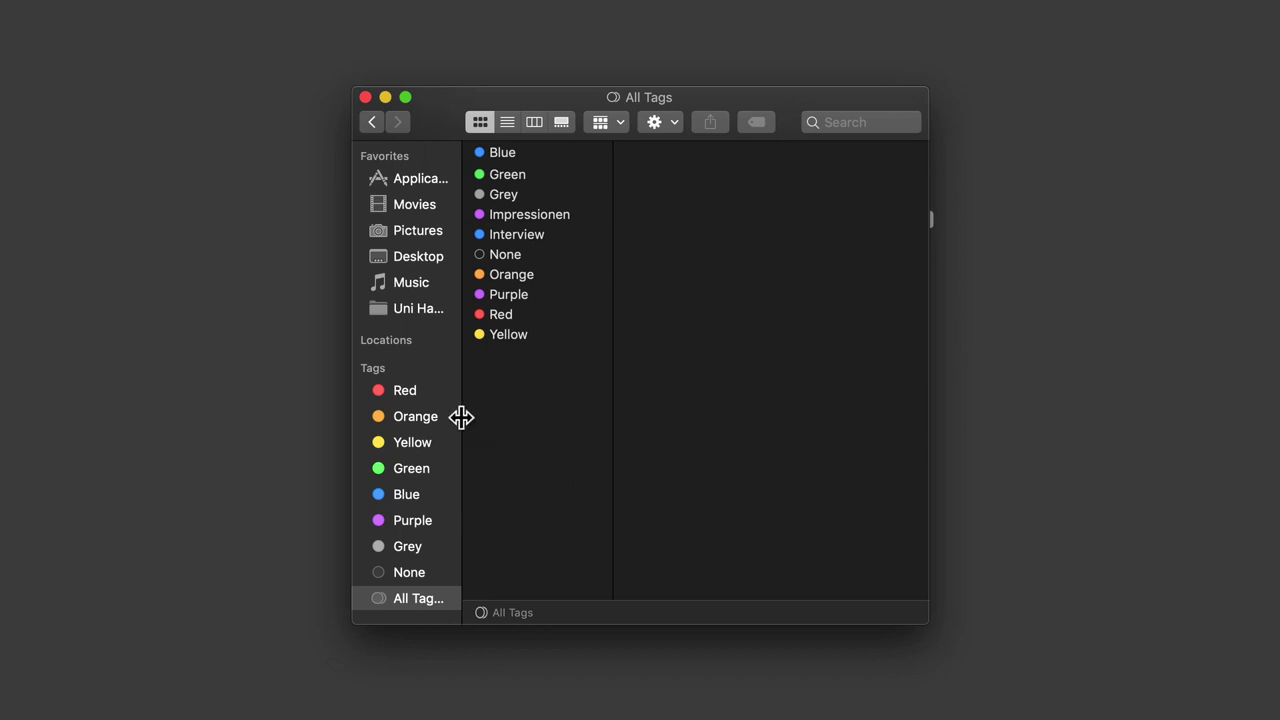
- View the four files tagged Interview
{"action": "left_click_drag", "start_coordinate": [458, 414], "coordinate": [494, 415]}
{"action": "left_click", "coordinate": [530, 234]}
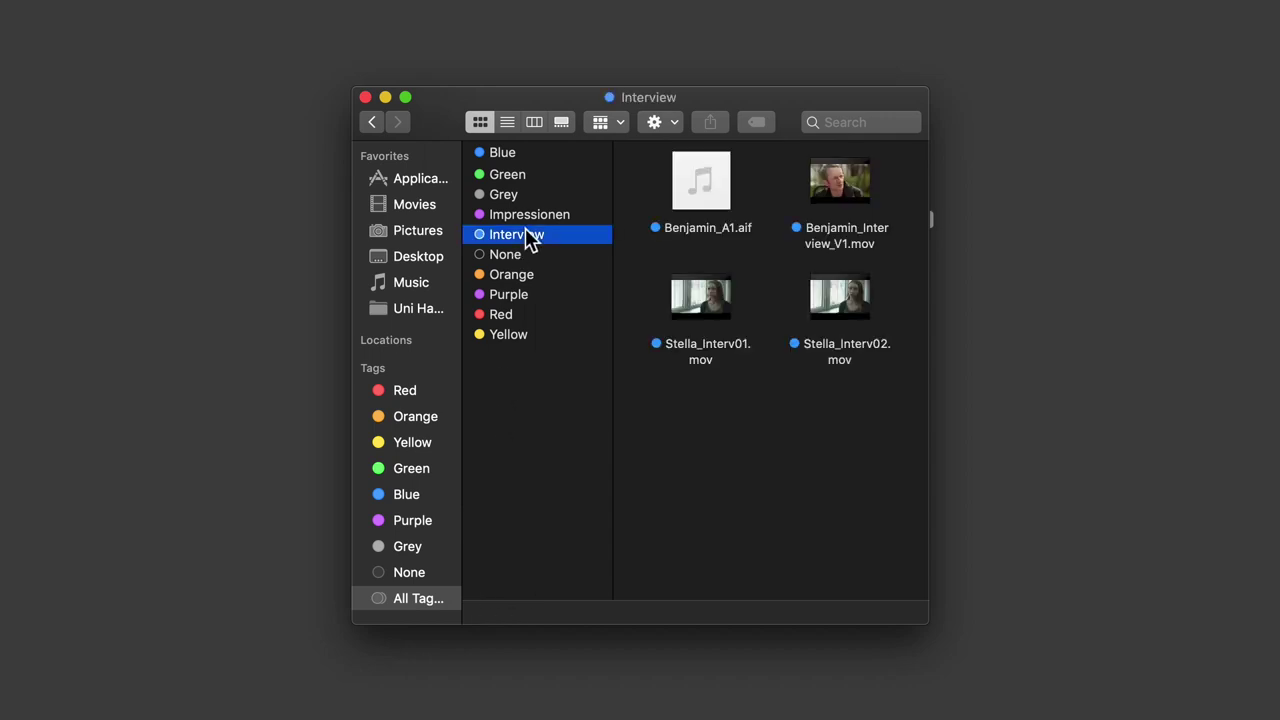
{"action": "left_click_drag", "start_coordinate": [846, 426], "coordinate": [677, 228]}
{"action": "left_click", "coordinate": [740, 416]}
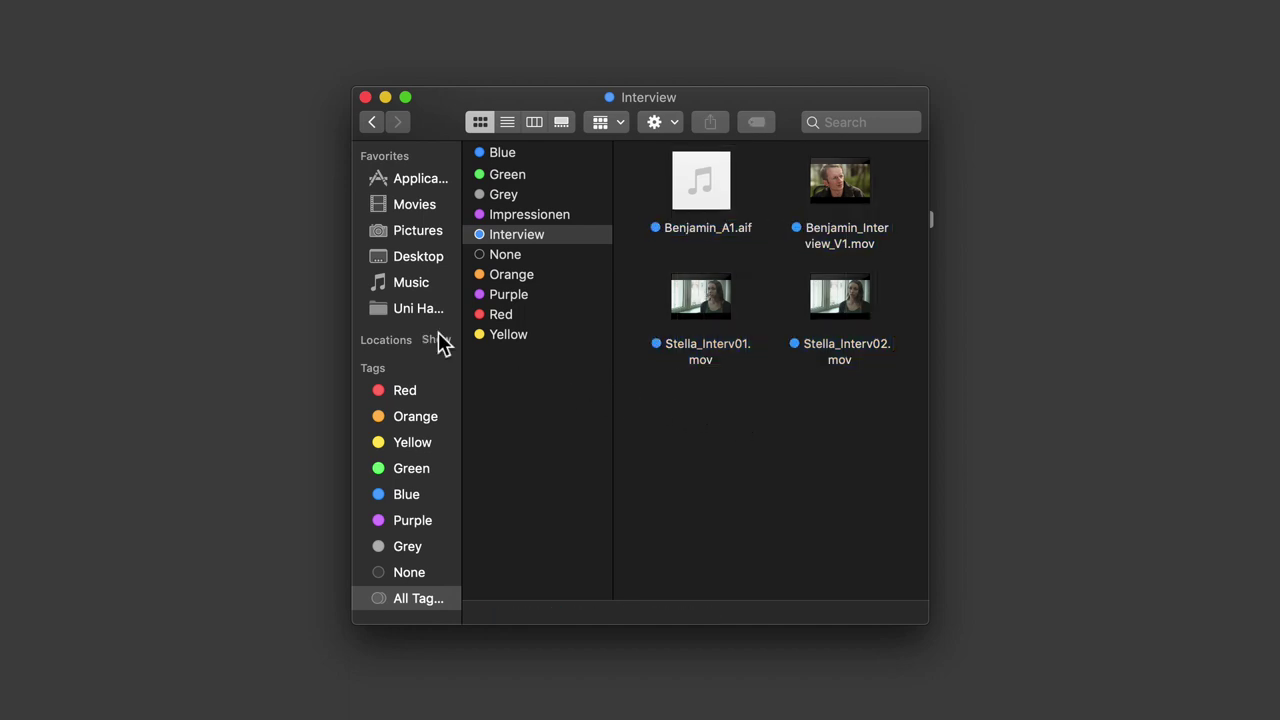
- In Uni Hannover, inspect Stella's and Benjamin's interview files, then collapse both folders
{"action": "left_click", "coordinate": [416, 311]}
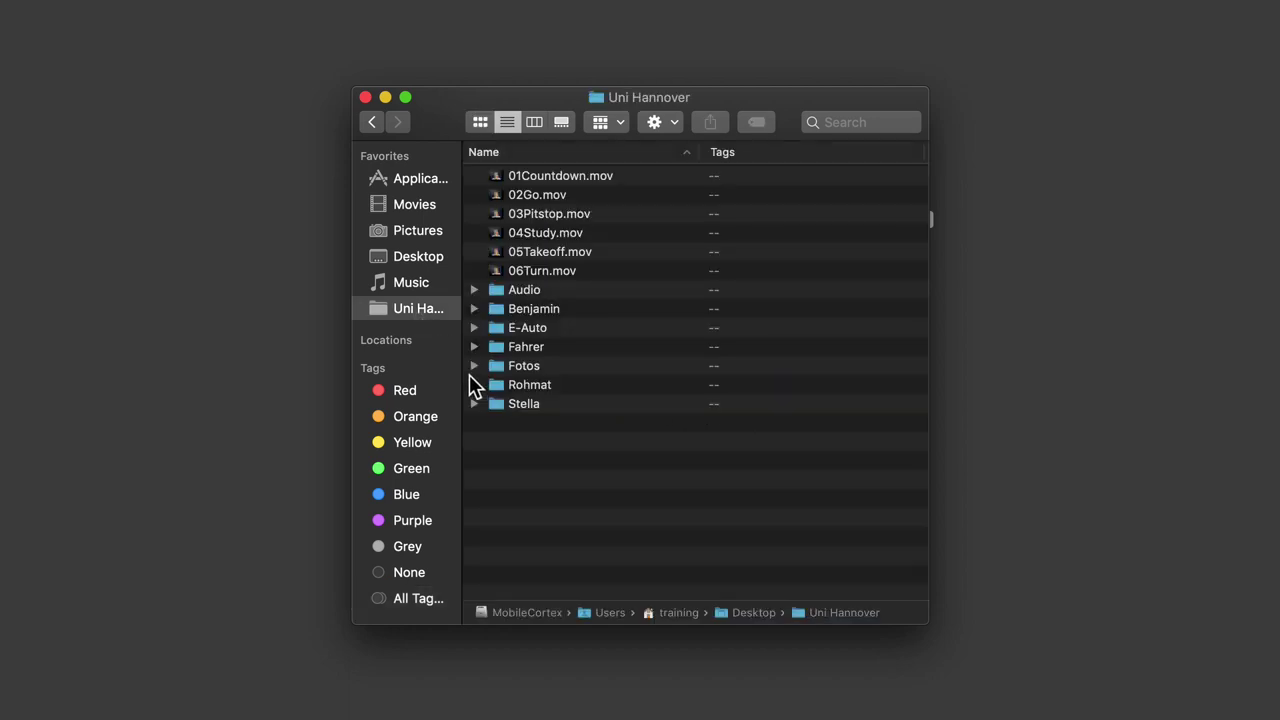
{"action": "left_click", "coordinate": [474, 404]}
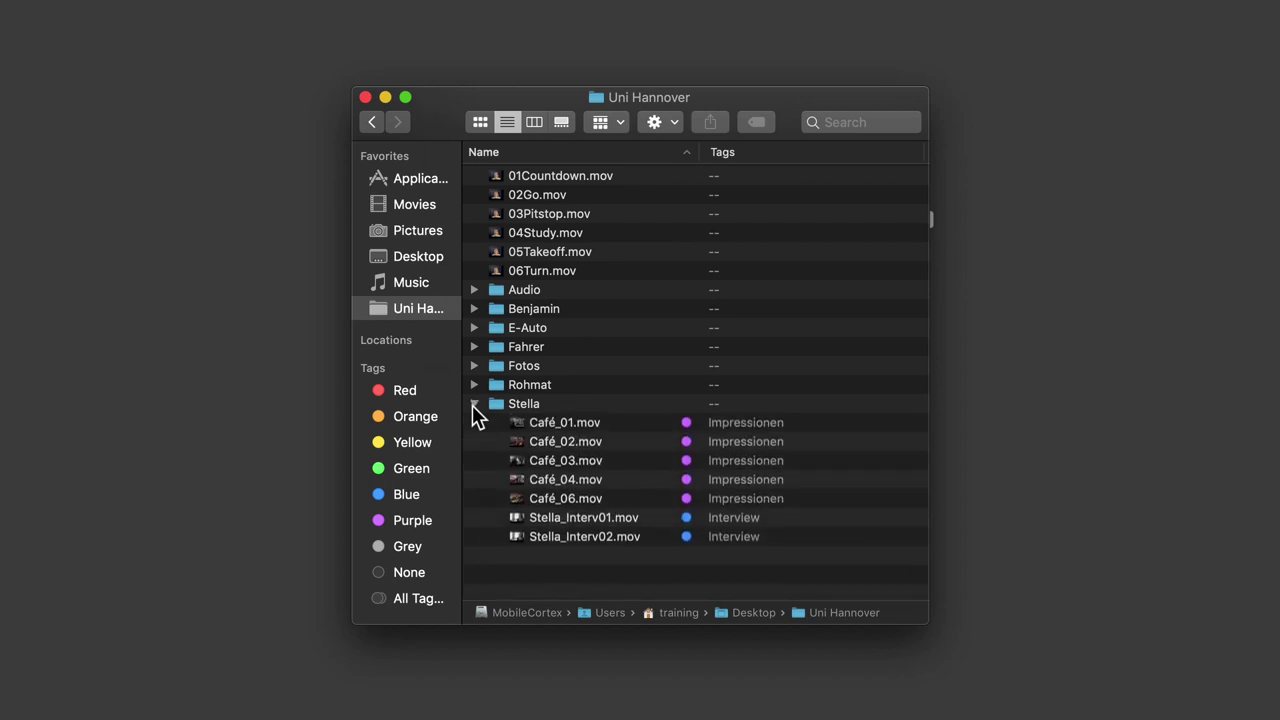
{"action": "left_click", "coordinate": [474, 309]}
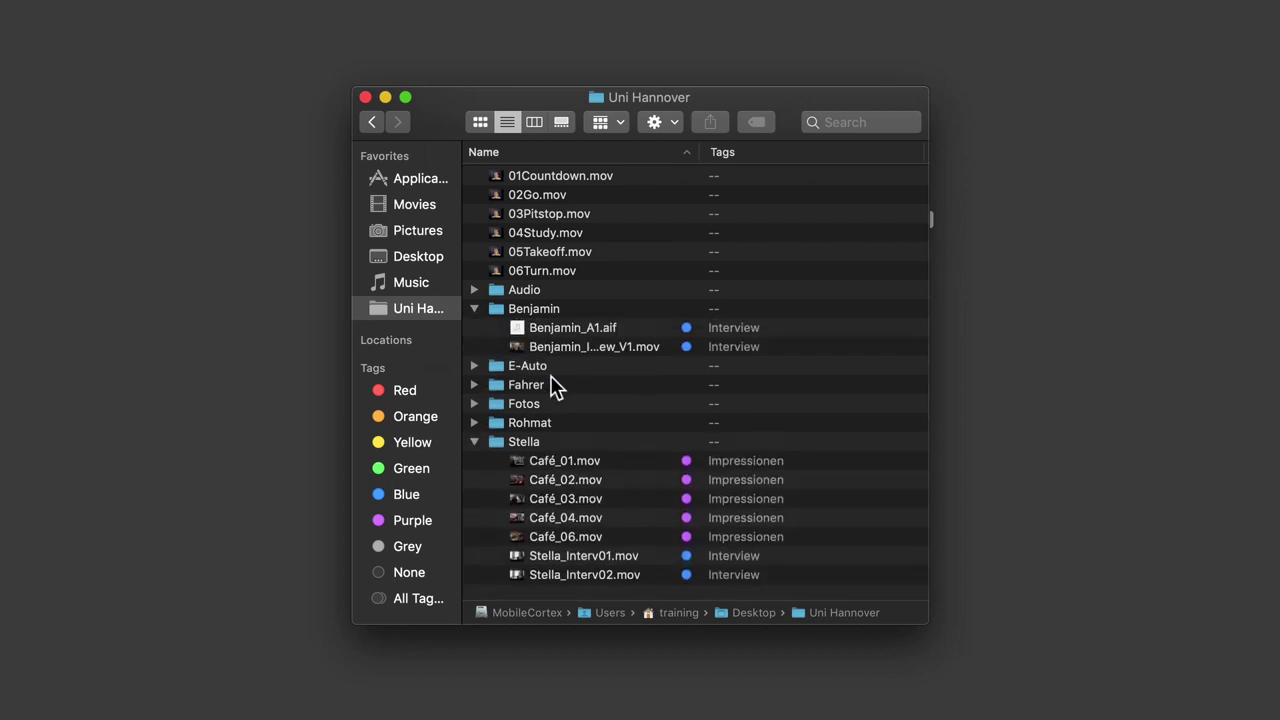
{"action": "left_click_drag", "start_coordinate": [490, 556], "coordinate": [565, 592]}
{"action": "left_click_drag", "start_coordinate": [478, 329], "coordinate": [530, 347]}
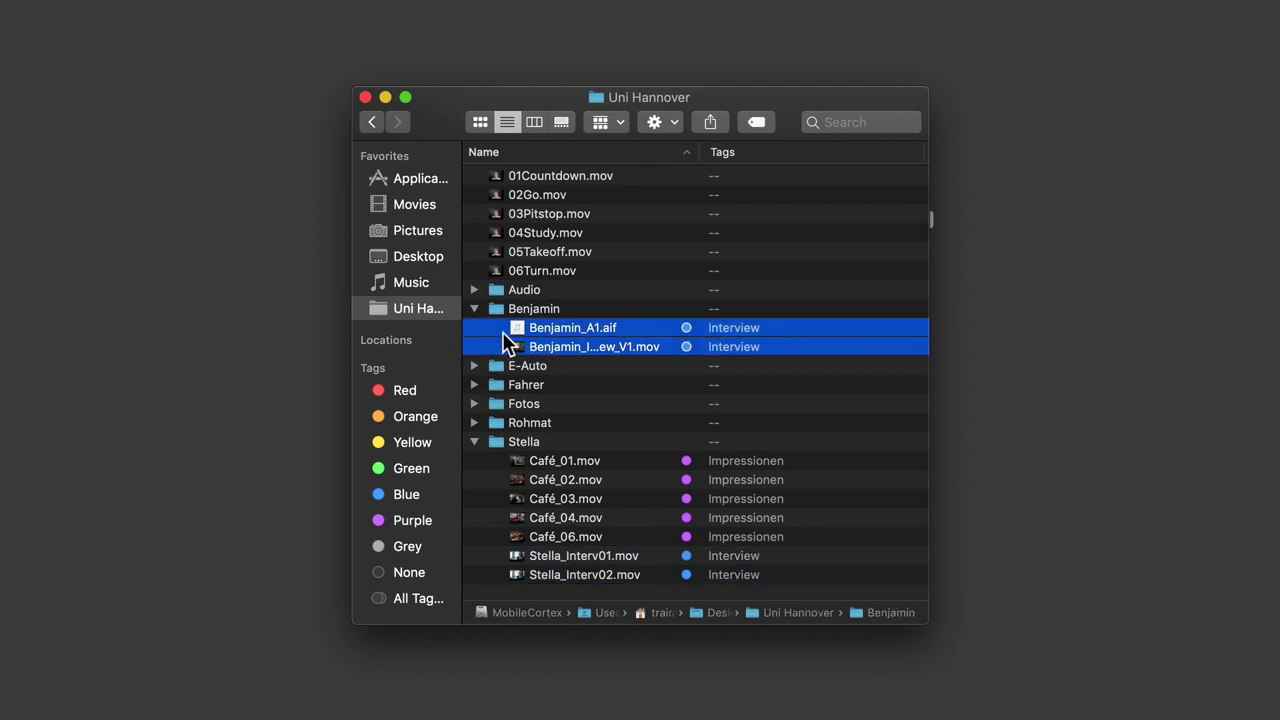
{"action": "left_click", "coordinate": [474, 442]}
{"action": "left_click", "coordinate": [474, 310]}
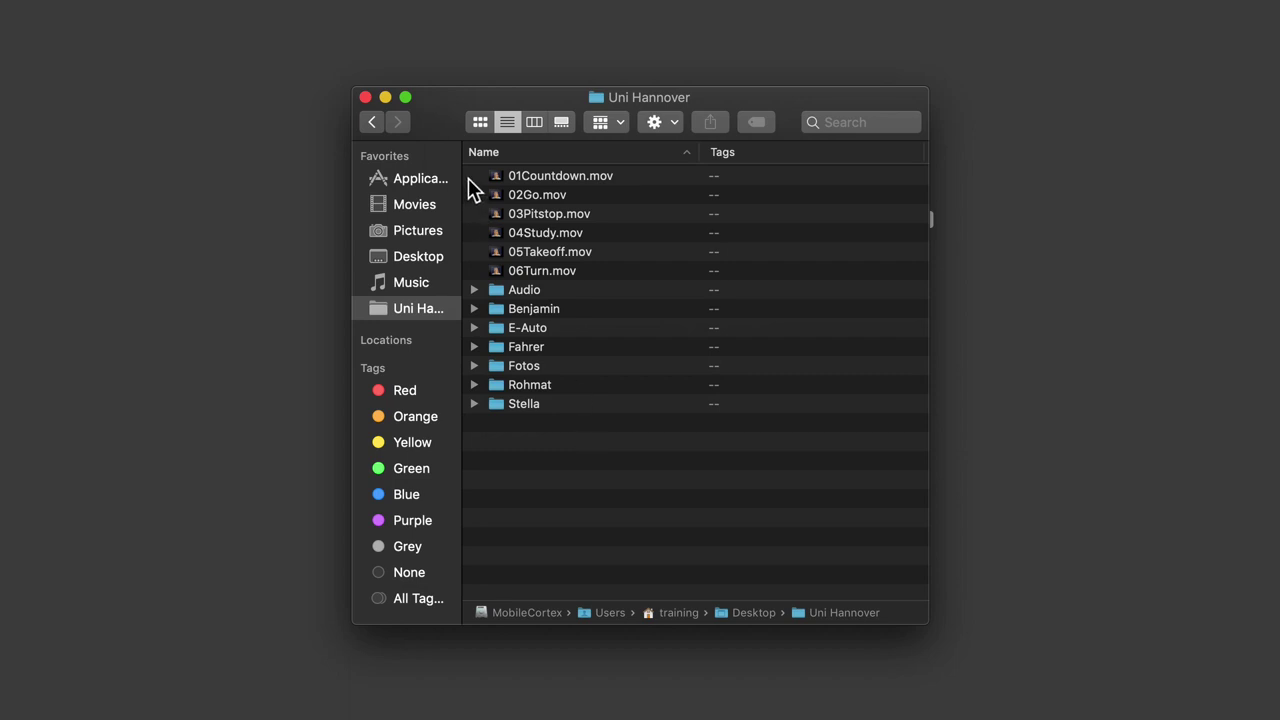
- Give 01Countdown.mov a new 'Voice' tag and confirm the Voice filter shows that clip
{"action": "left_click_drag", "start_coordinate": [468, 178], "coordinate": [549, 265]}
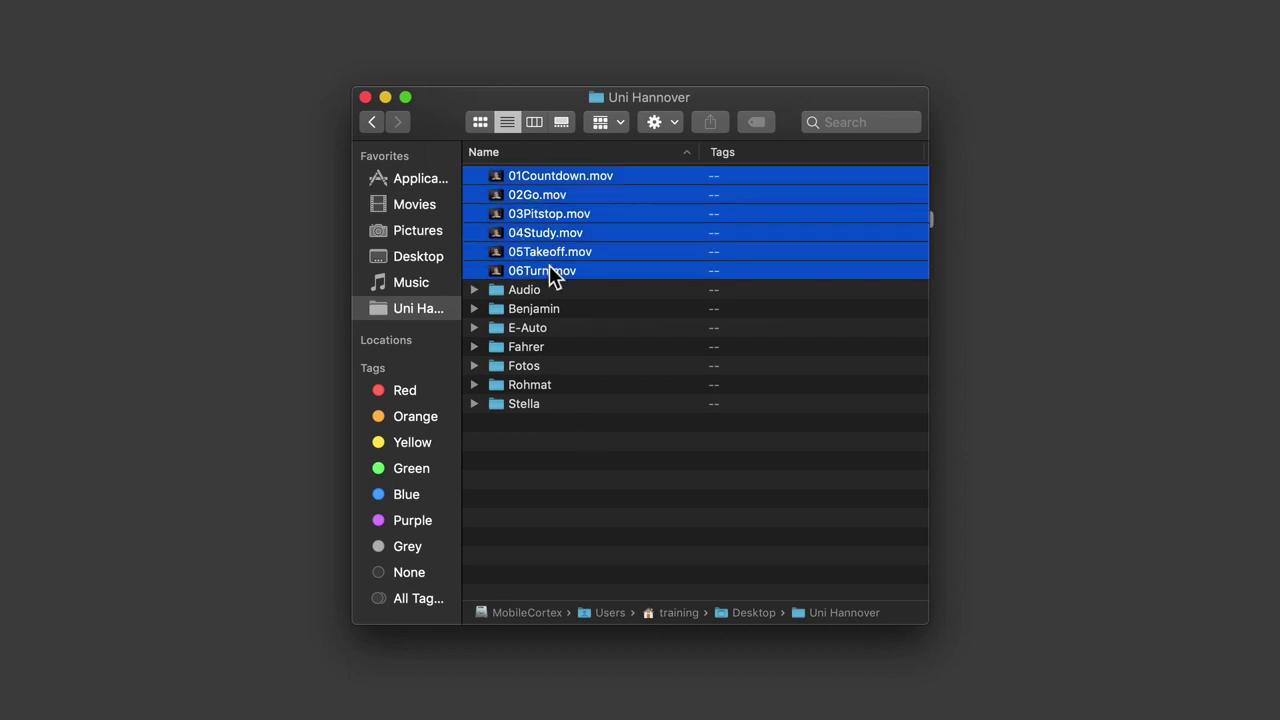
{"action": "left_click", "coordinate": [615, 465]}
{"action": "left_click", "coordinate": [566, 178]}
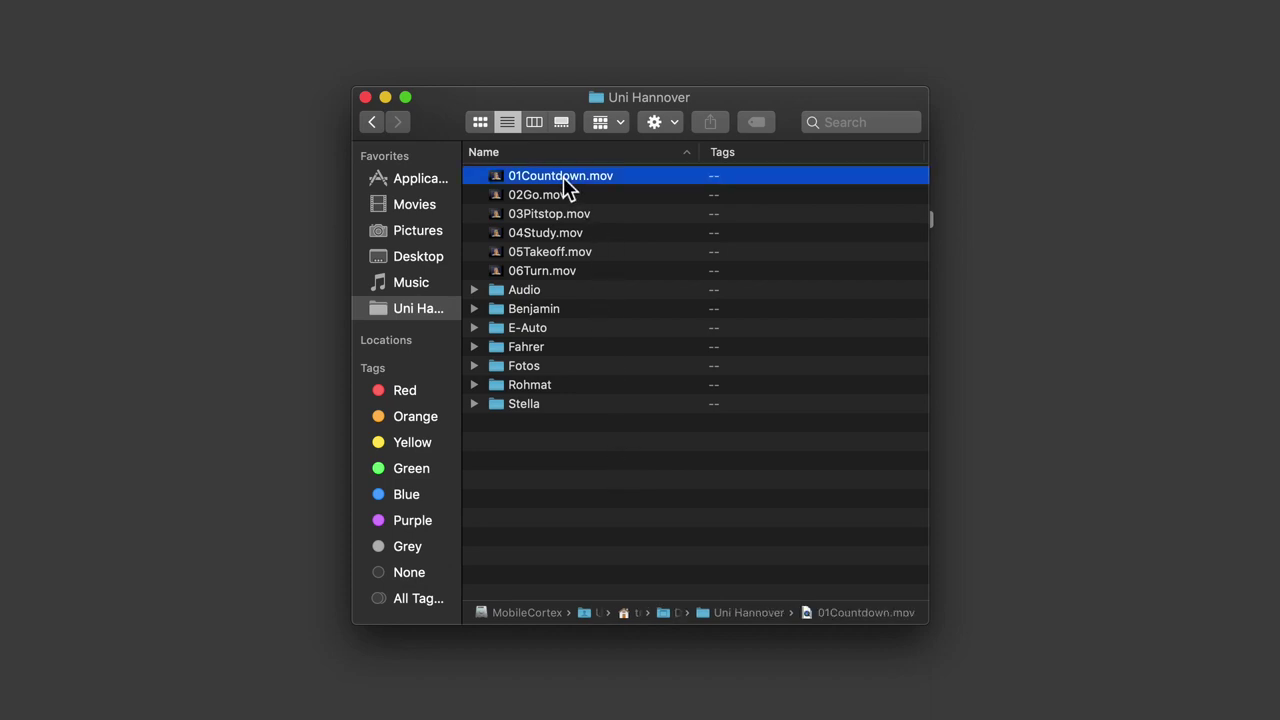
{"action": "right_click", "coordinate": [563, 178]}
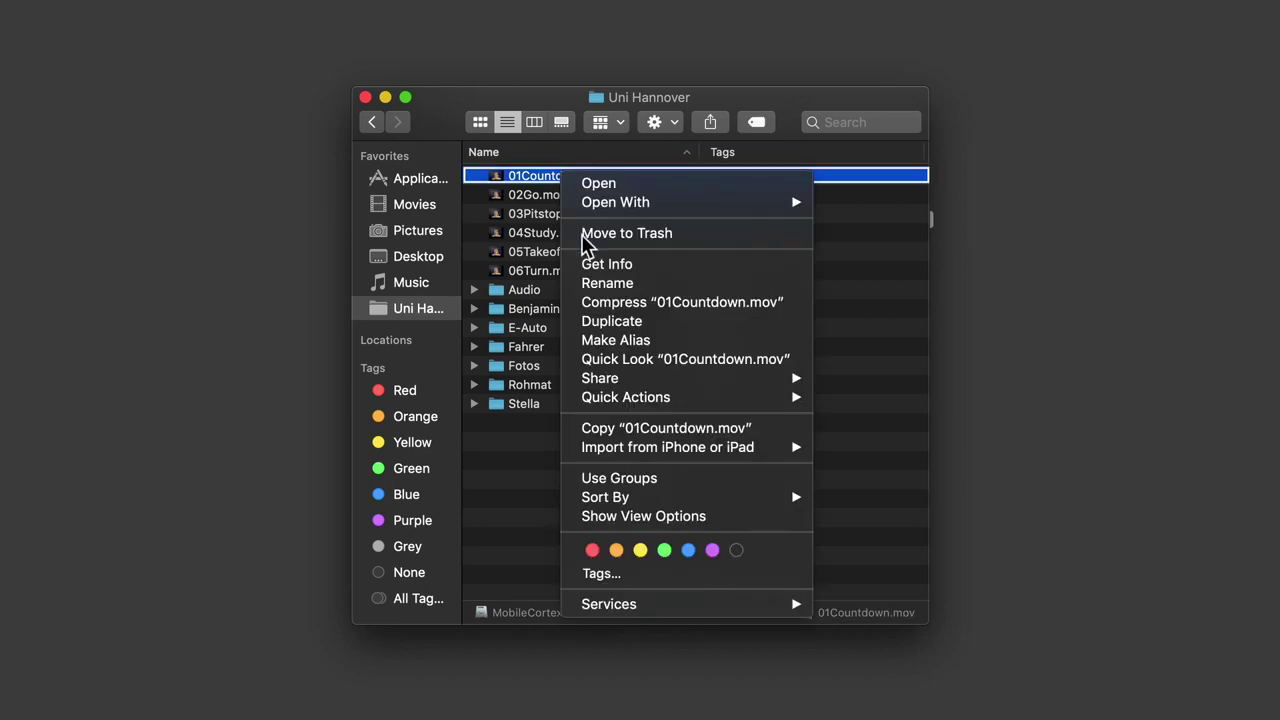
{"action": "left_click", "coordinate": [671, 573]}
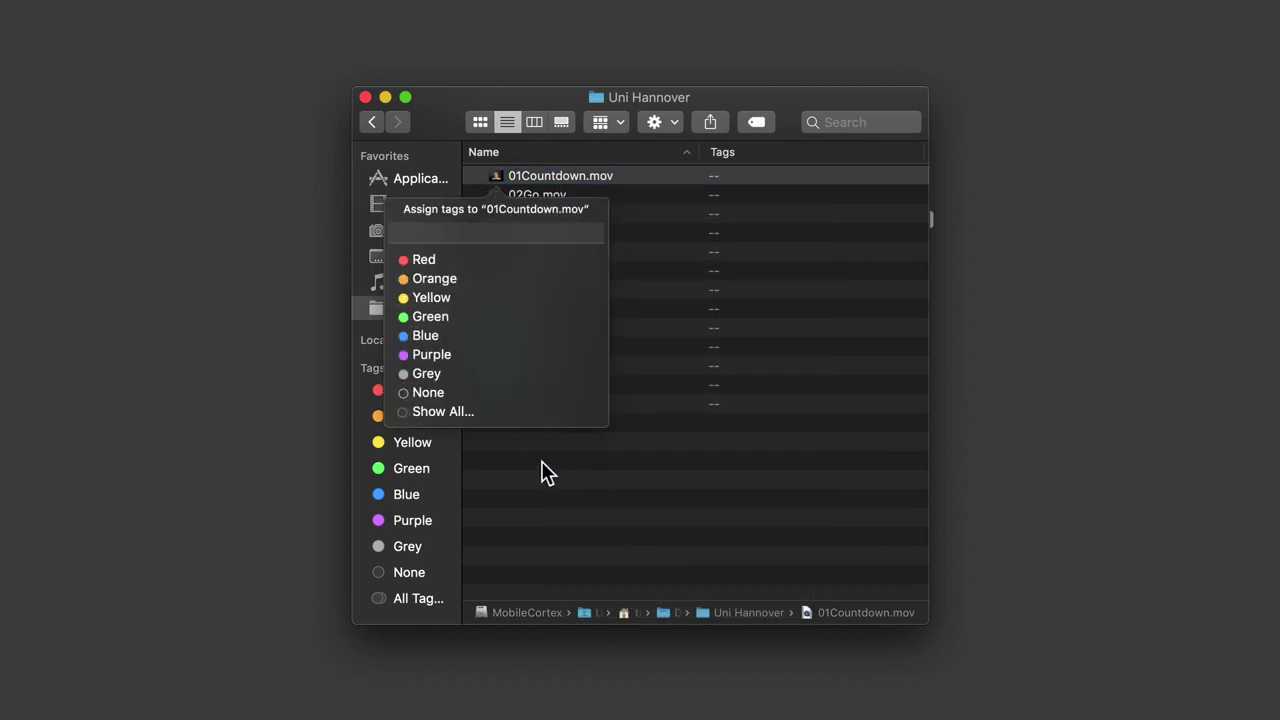
{"action": "left_click", "coordinate": [469, 418]}
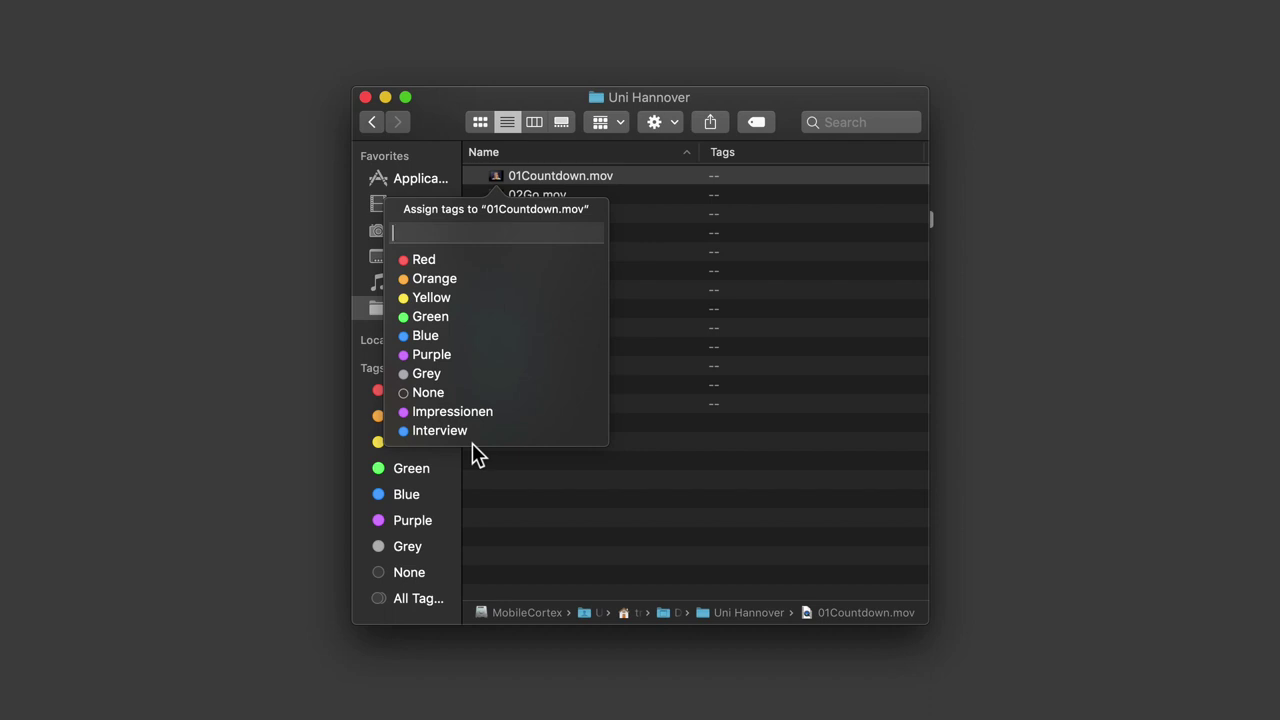
{"action": "type", "text": "Voice"}
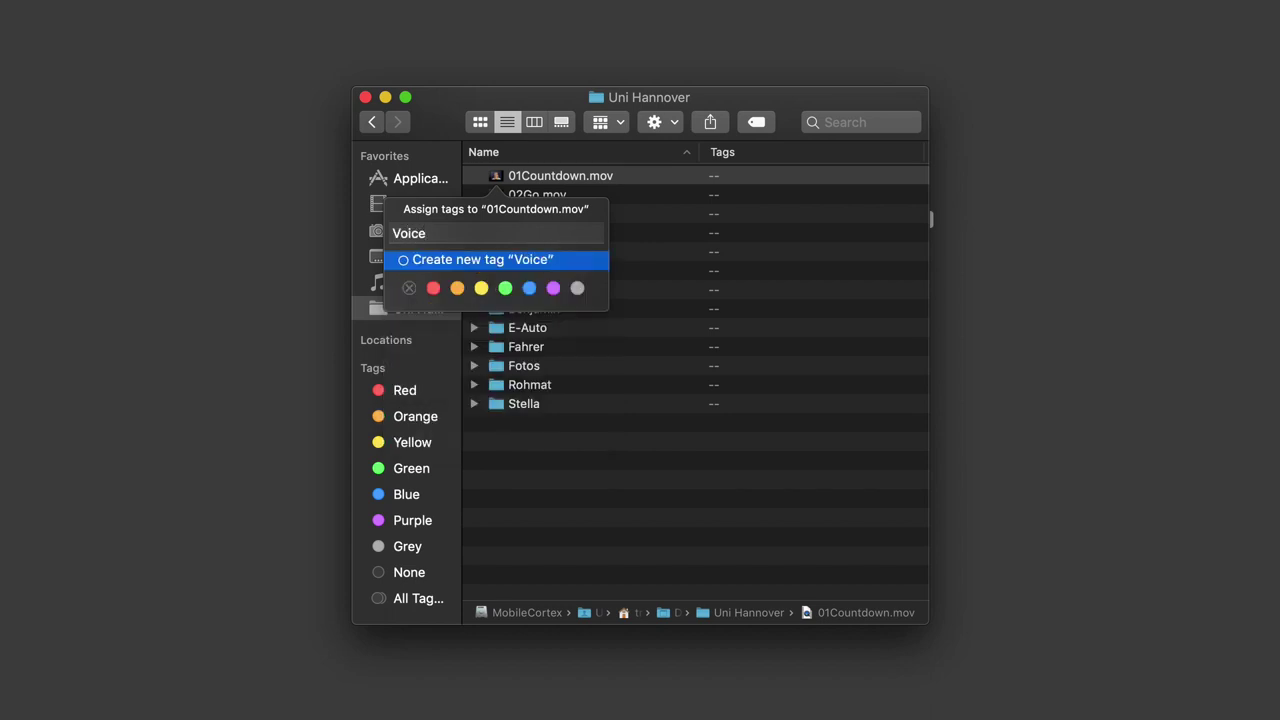
{"action": "key", "text": "Return"}
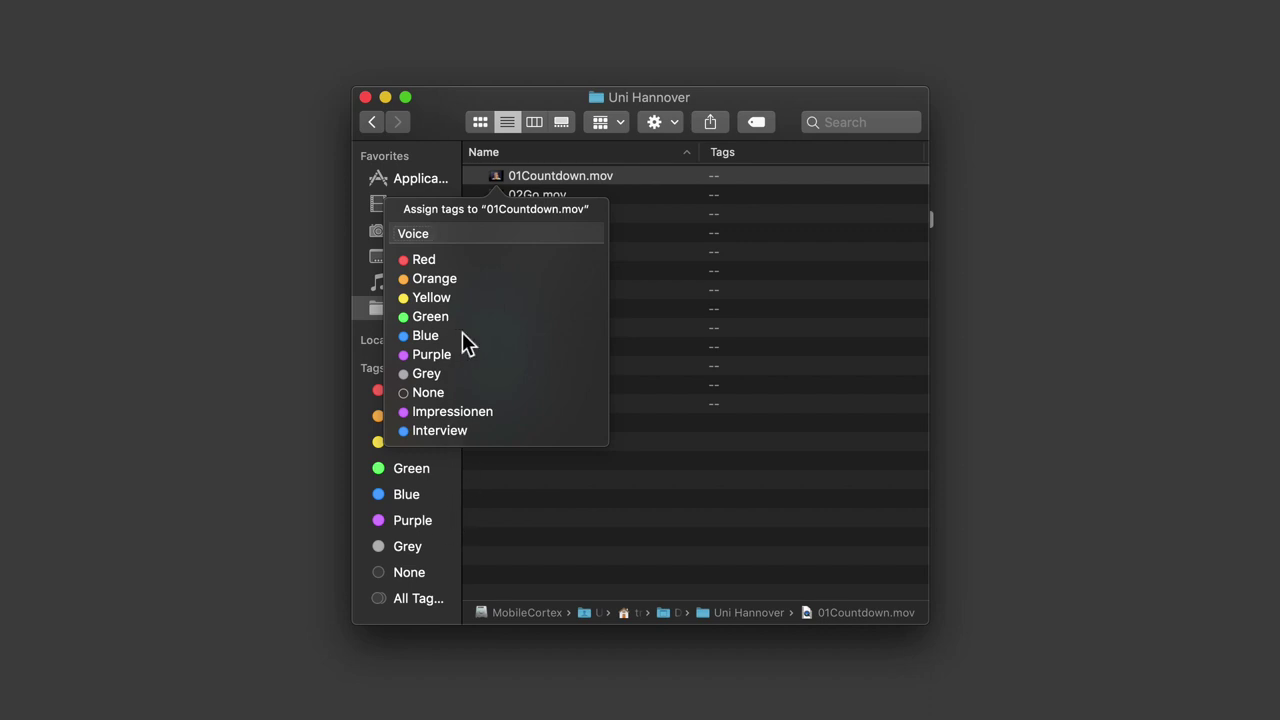
{"action": "key", "text": "Return"}
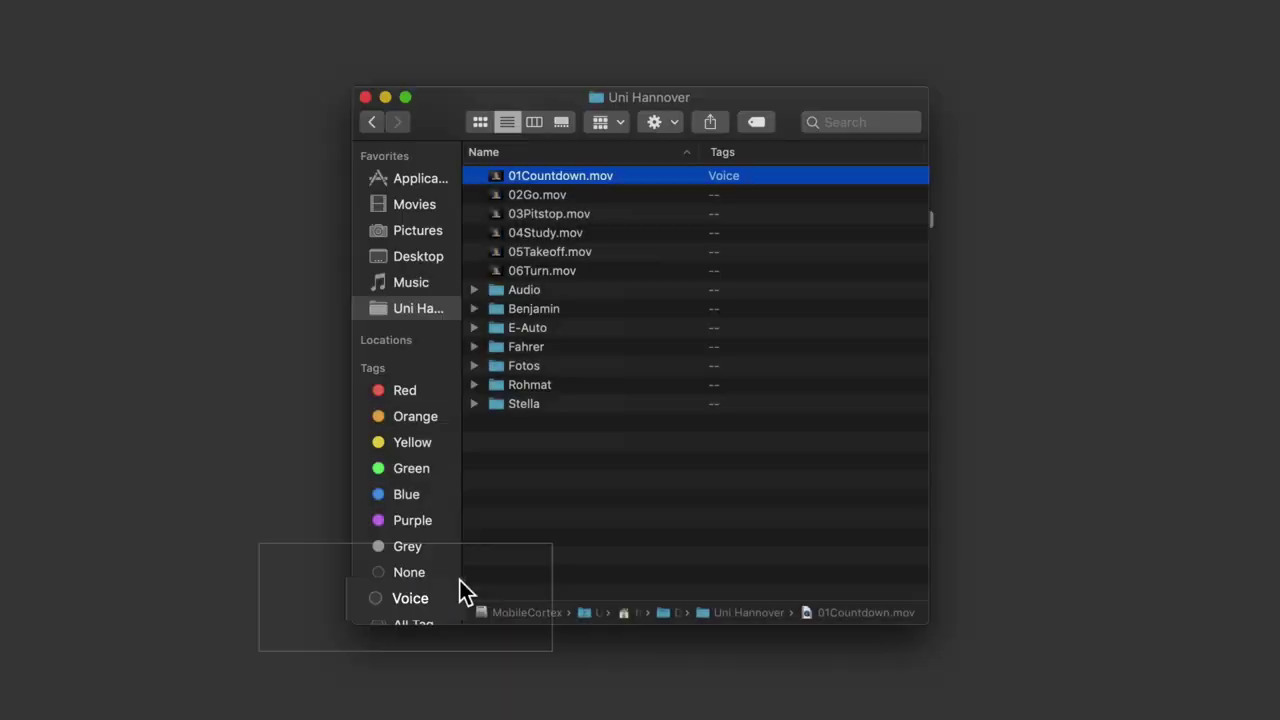
{"action": "left_click", "coordinate": [418, 598]}
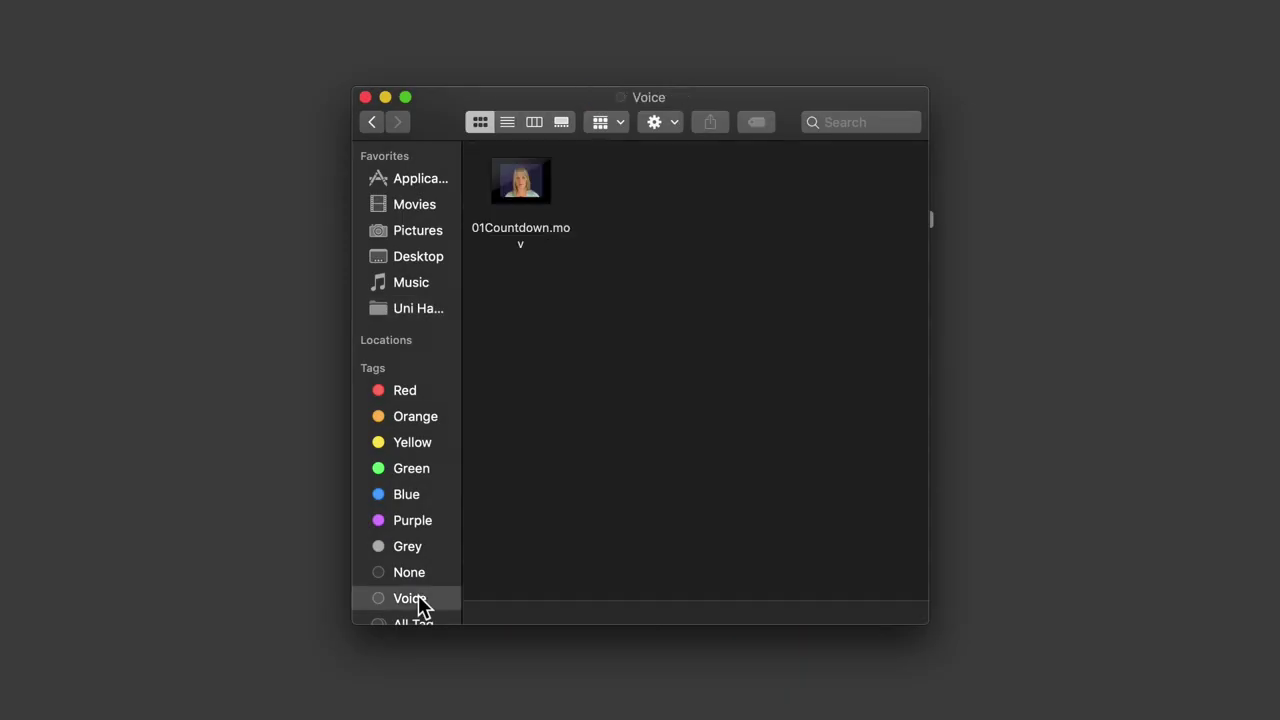
{"action": "left_click", "coordinate": [420, 310]}
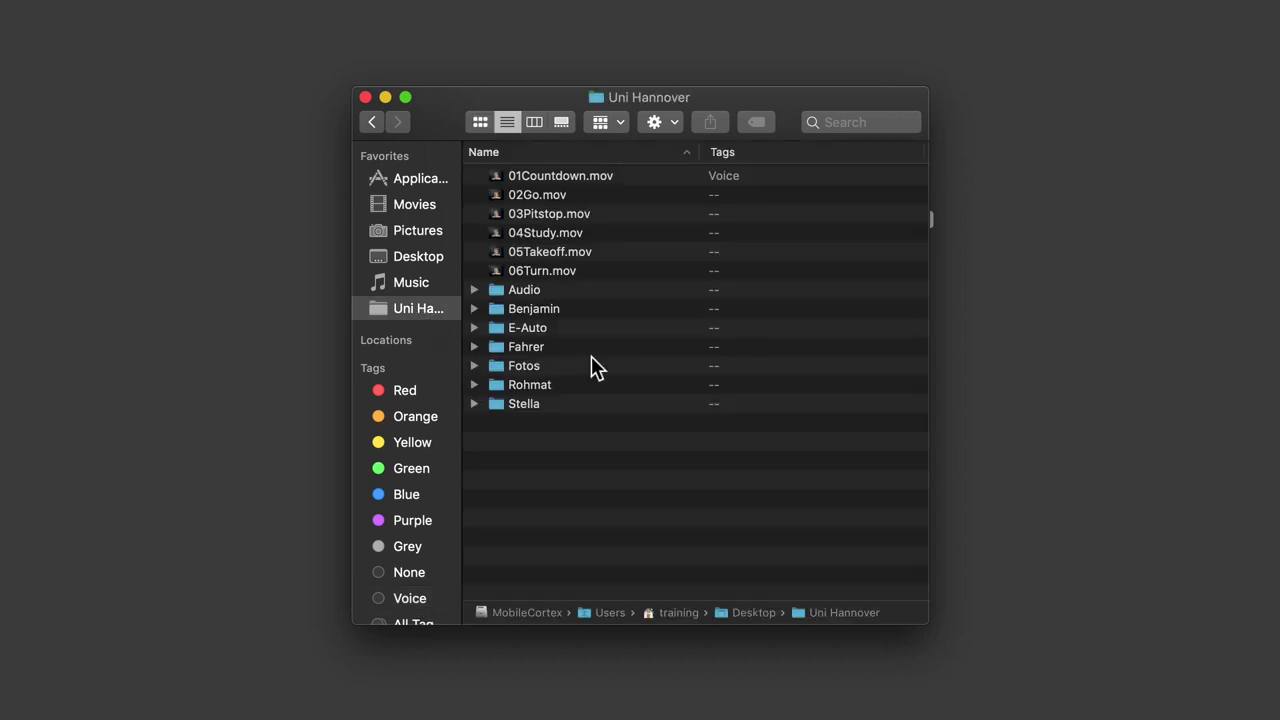
- Apply the Voice tag to 02Go.mov through 06Turn.mov by dropping them on the sidebar tag
{"action": "left_click_drag", "start_coordinate": [474, 196], "coordinate": [546, 270]}
{"action": "right_click", "coordinate": [546, 270]}
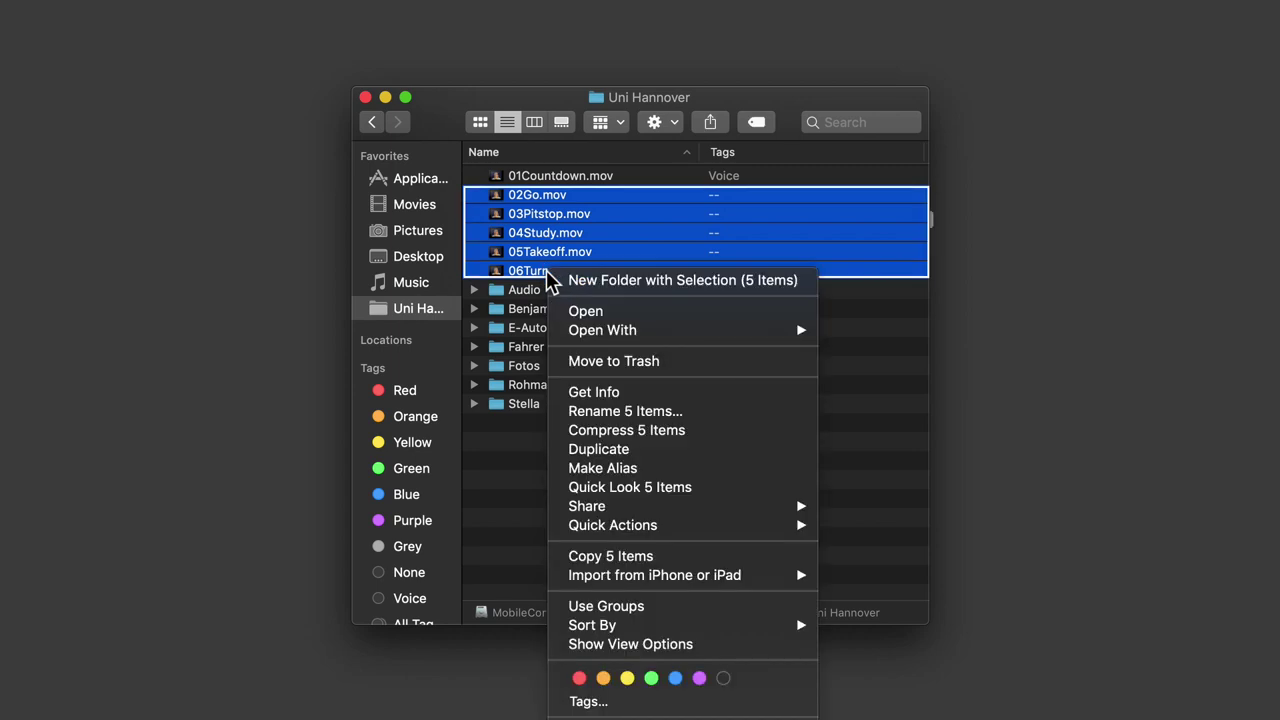
{"action": "left_click", "coordinate": [509, 455]}
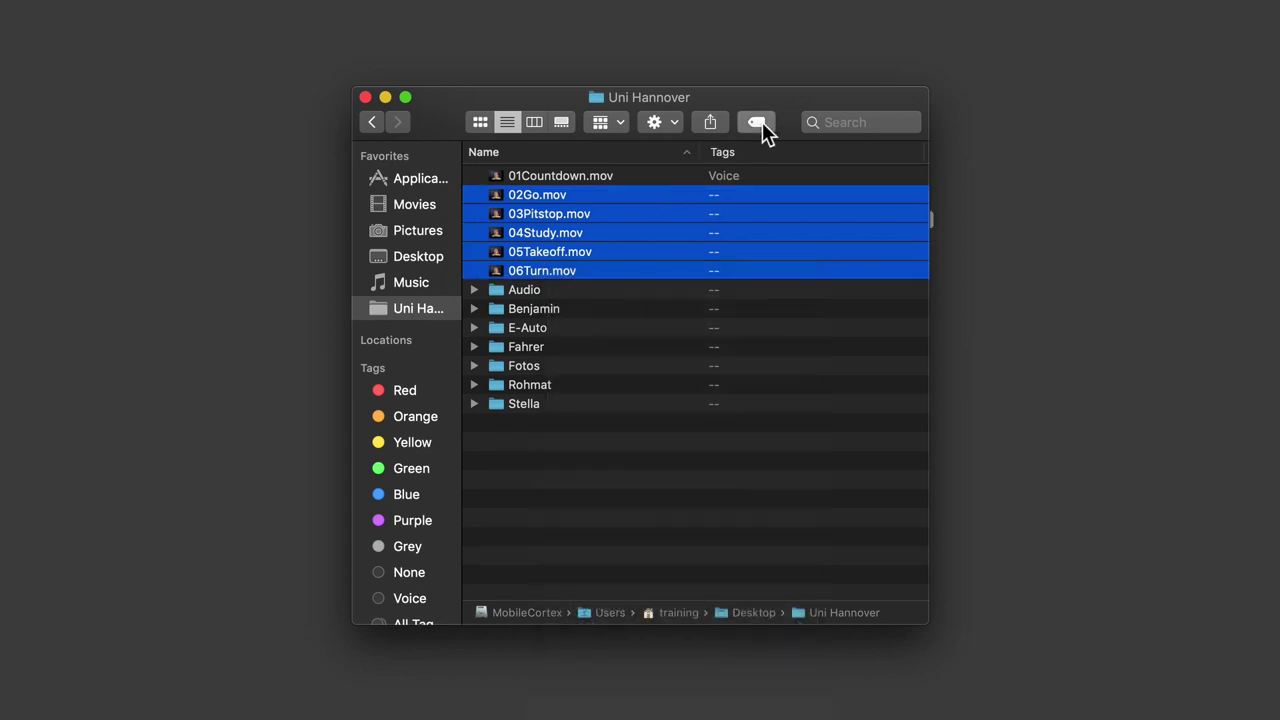
{"action": "left_click", "coordinate": [762, 122]}
{"action": "left_click", "coordinate": [762, 122]}
{"action": "left_click_drag", "start_coordinate": [566, 271], "coordinate": [418, 606]}
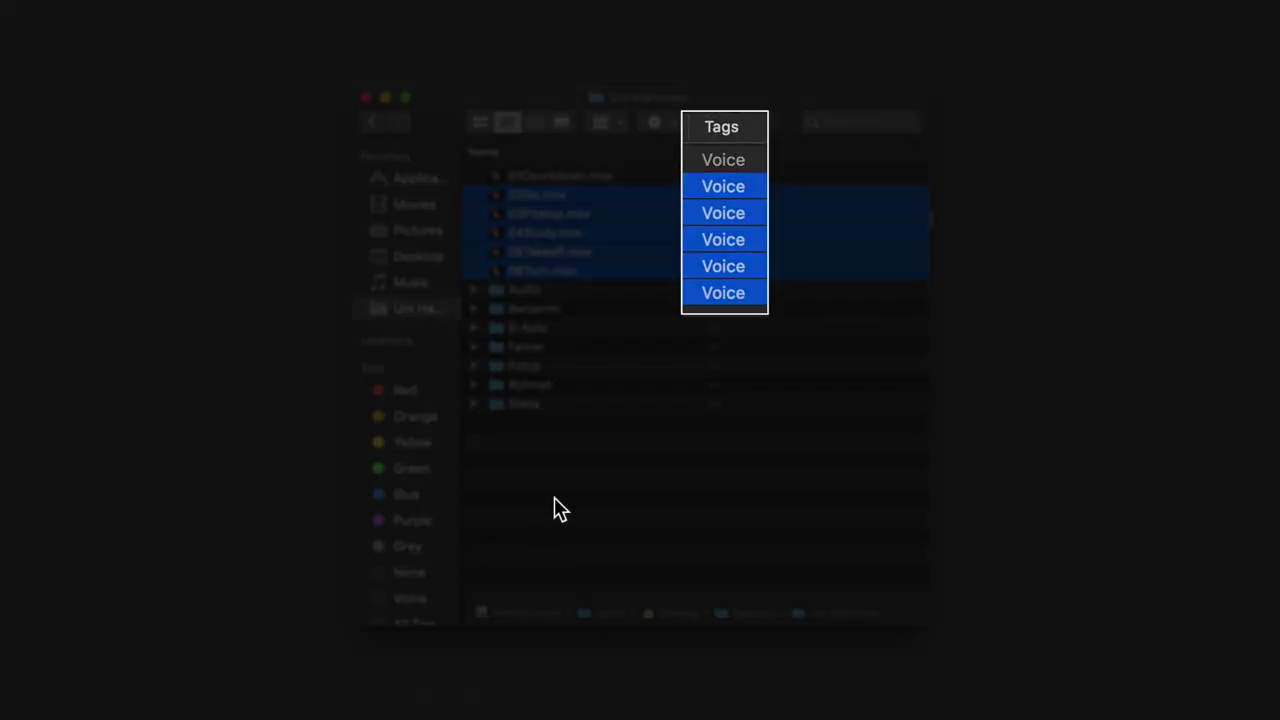
{"action": "left_click", "coordinate": [554, 497]}
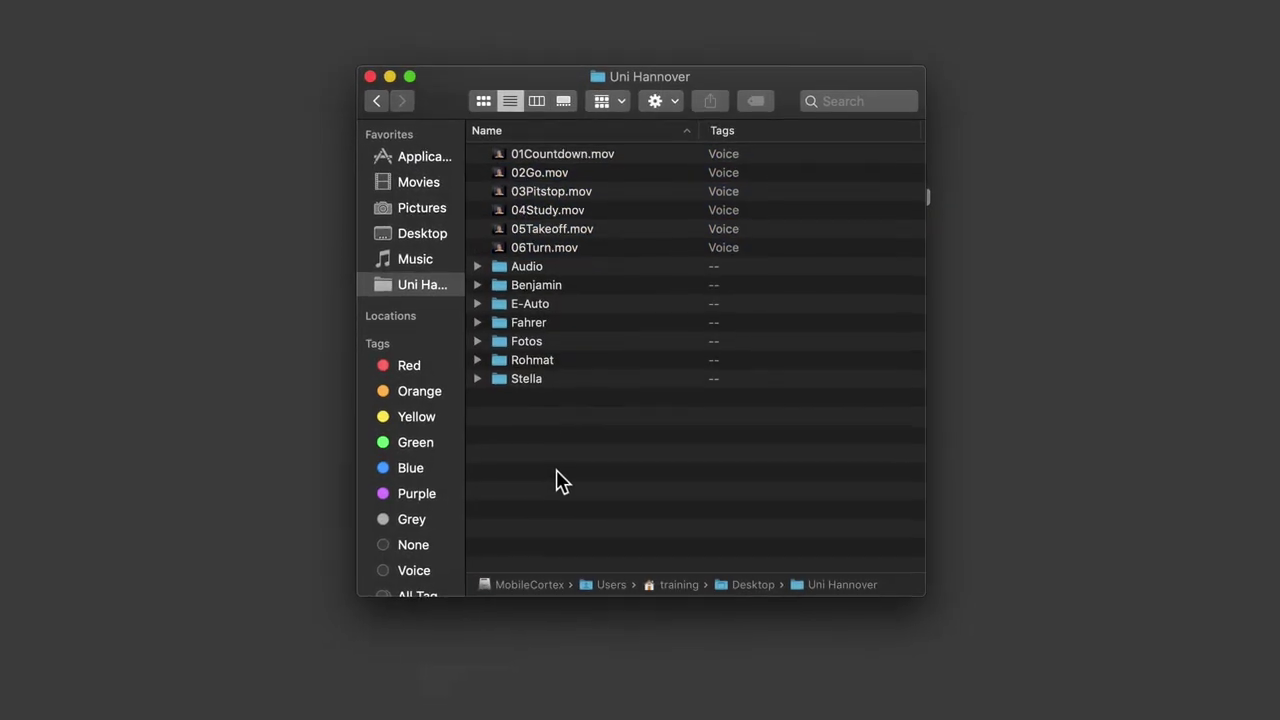
- Set the Voice tag colour to Blue, then return to the Uni Hannover folder
{"action": "right_click", "coordinate": [418, 569]}
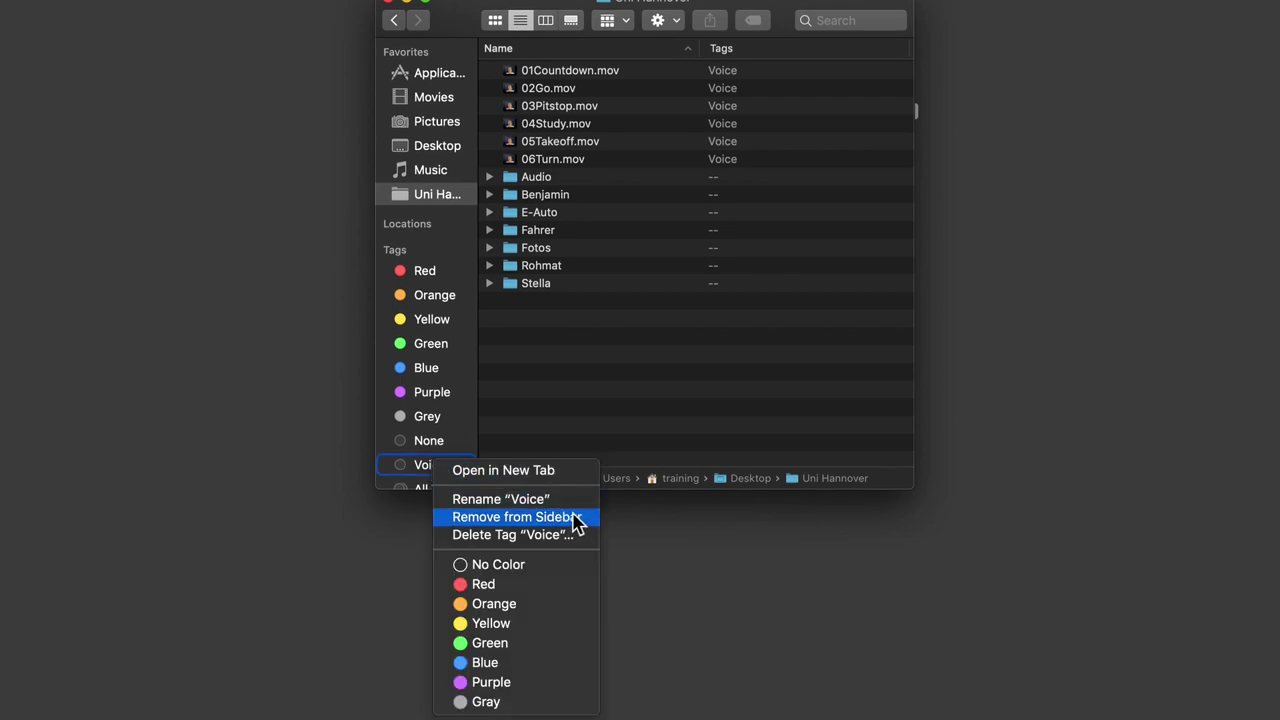
{"action": "left_click", "coordinate": [566, 612]}
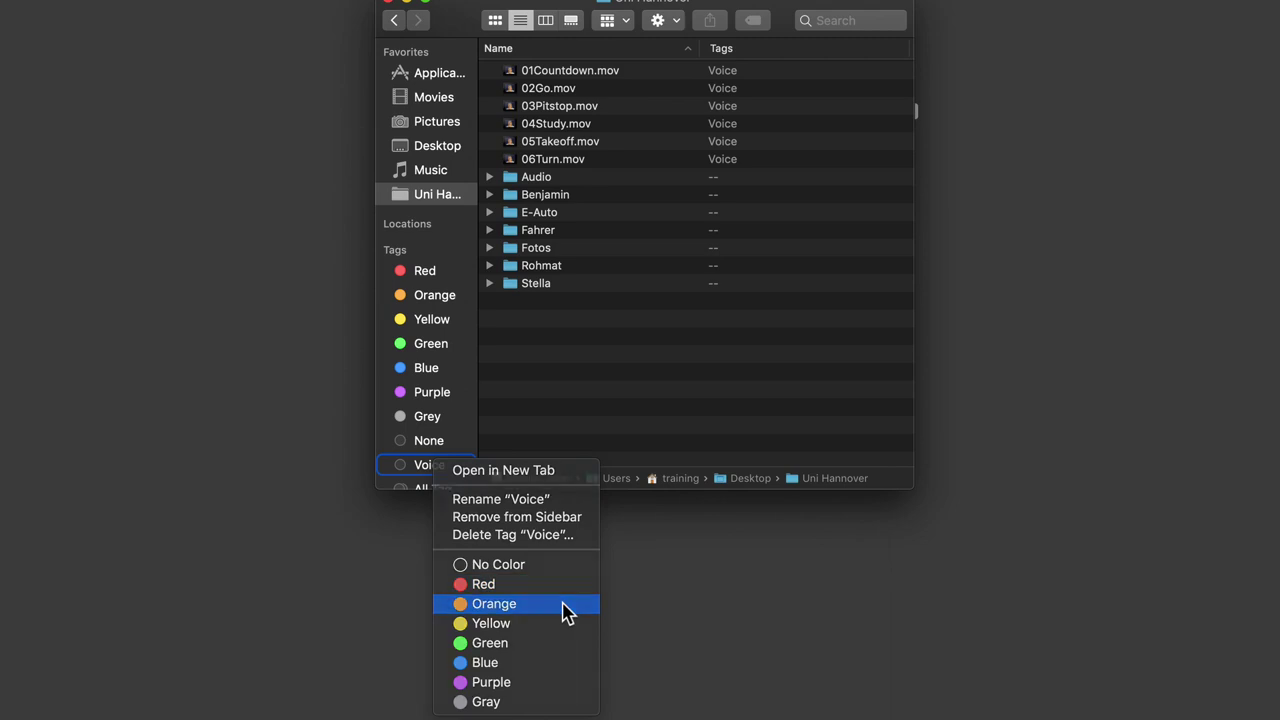
{"action": "right_click", "coordinate": [435, 467]}
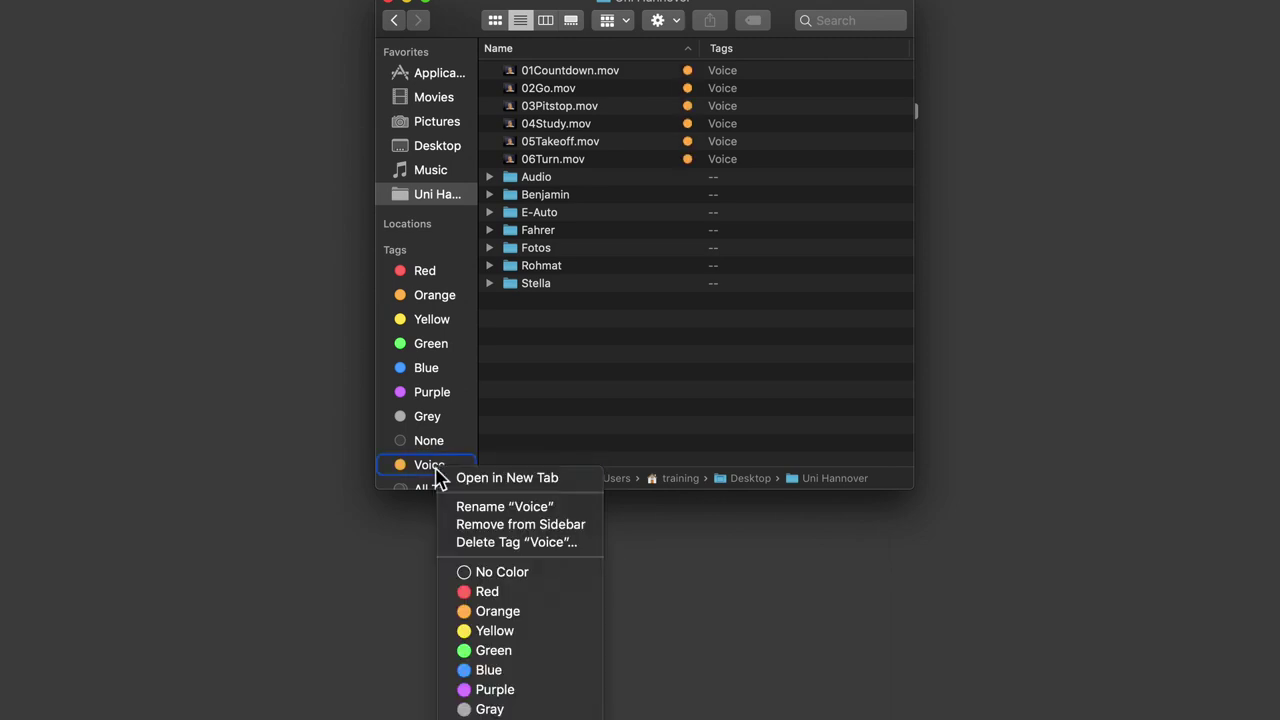
{"action": "left_click", "coordinate": [512, 673]}
{"action": "right_click", "coordinate": [434, 469]}
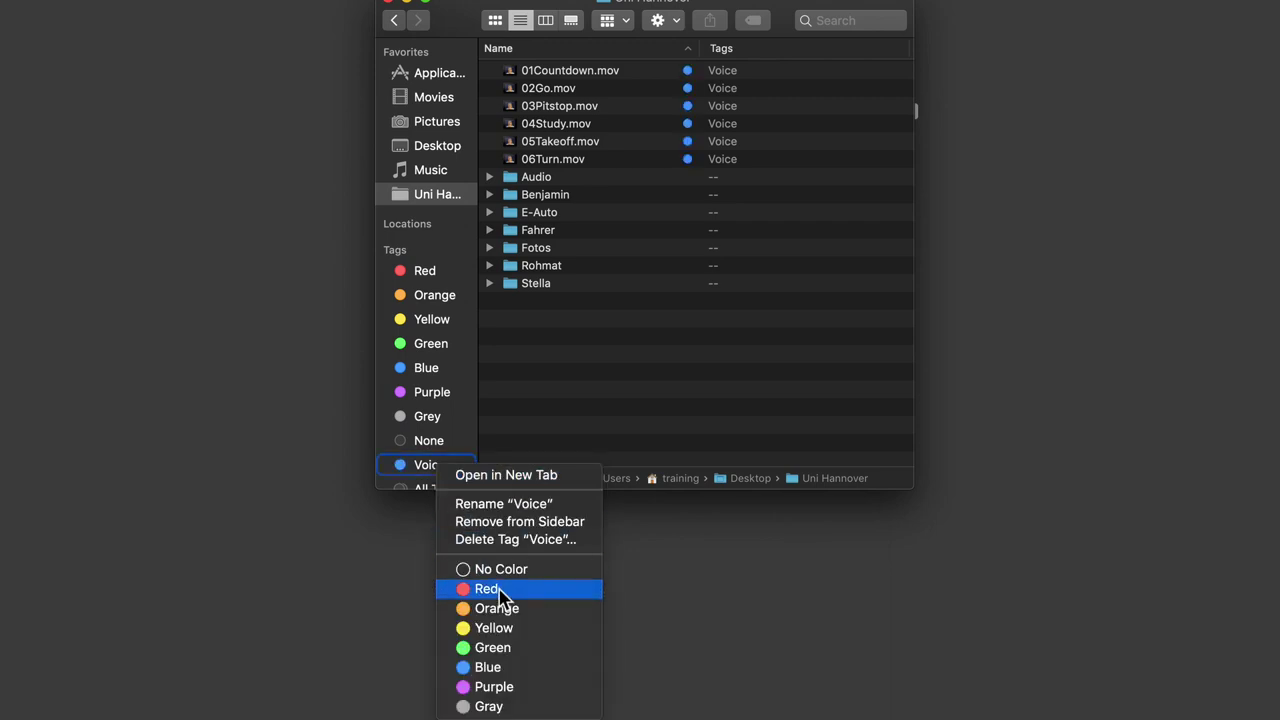
{"action": "left_click", "coordinate": [505, 608]}
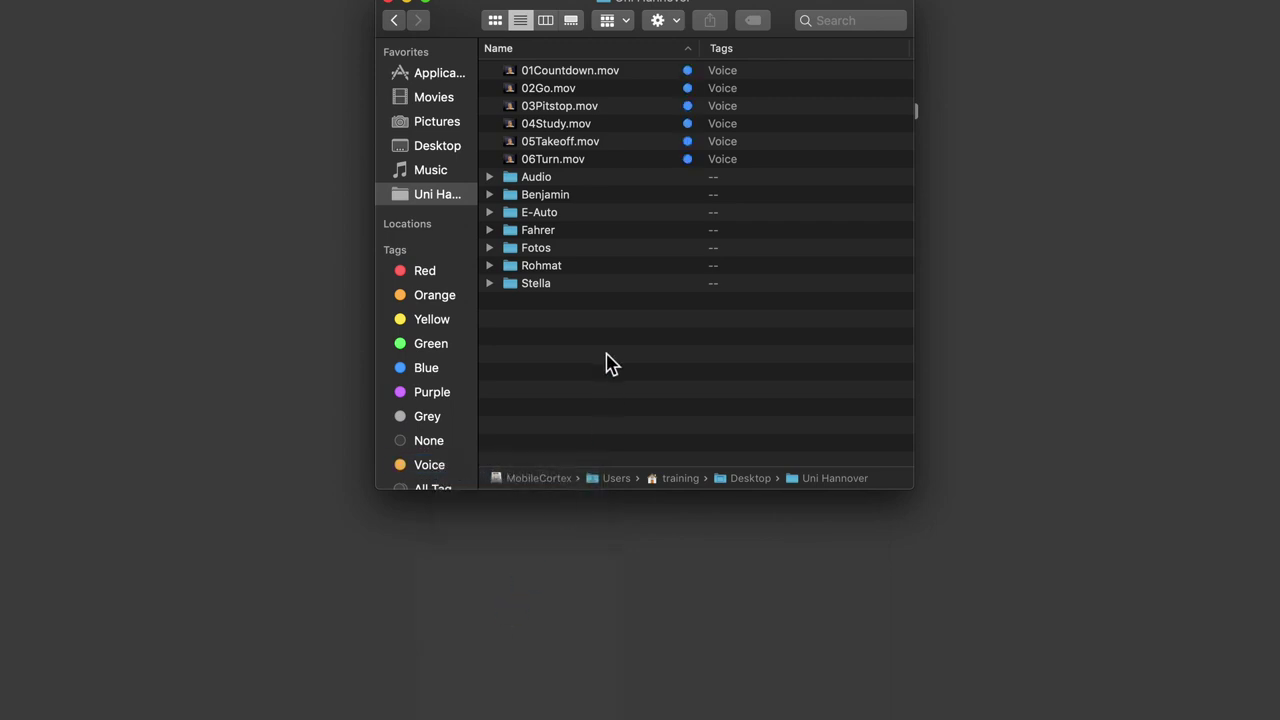
{"action": "right_click", "coordinate": [434, 468]}
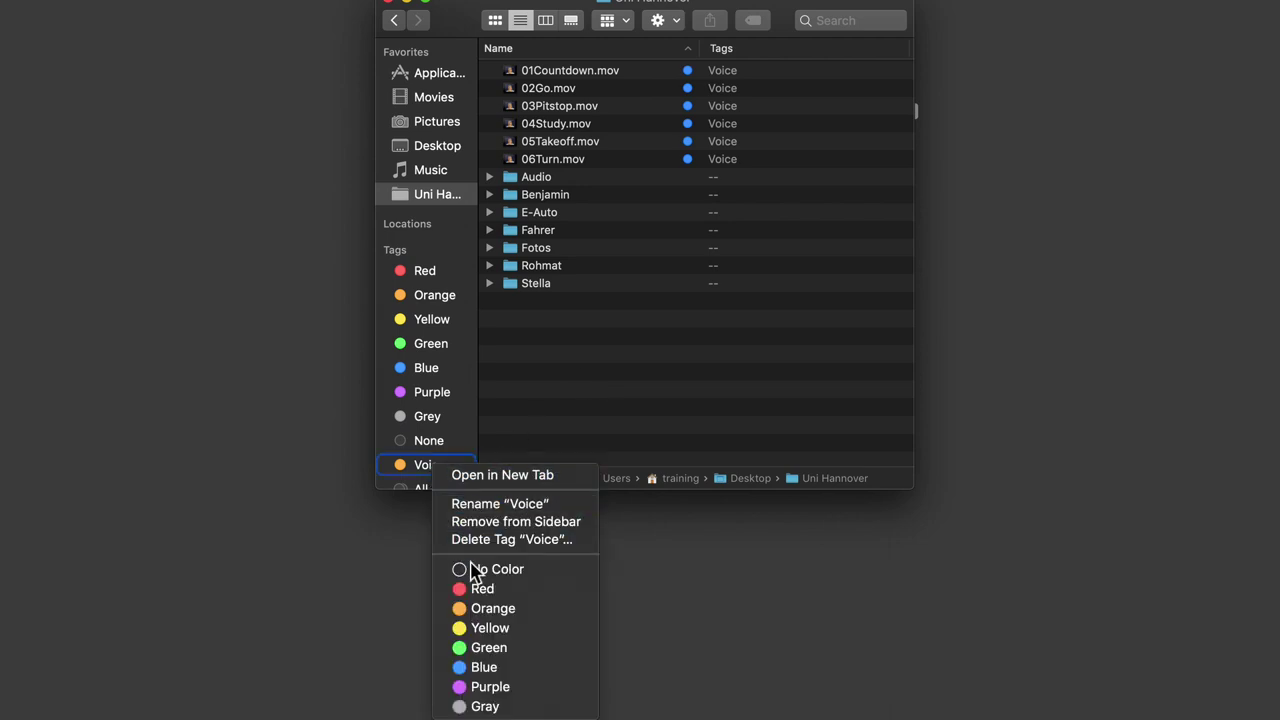
{"action": "left_click", "coordinate": [490, 667]}
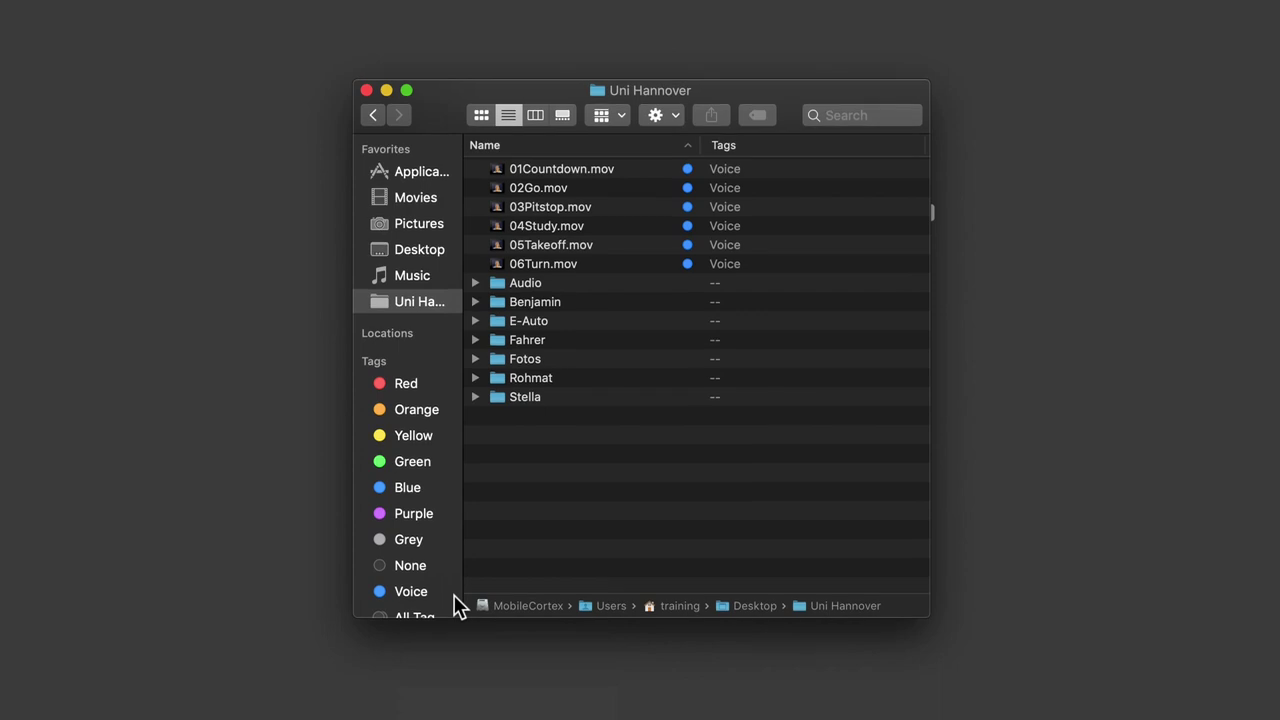
{"action": "left_click", "coordinate": [429, 522]}
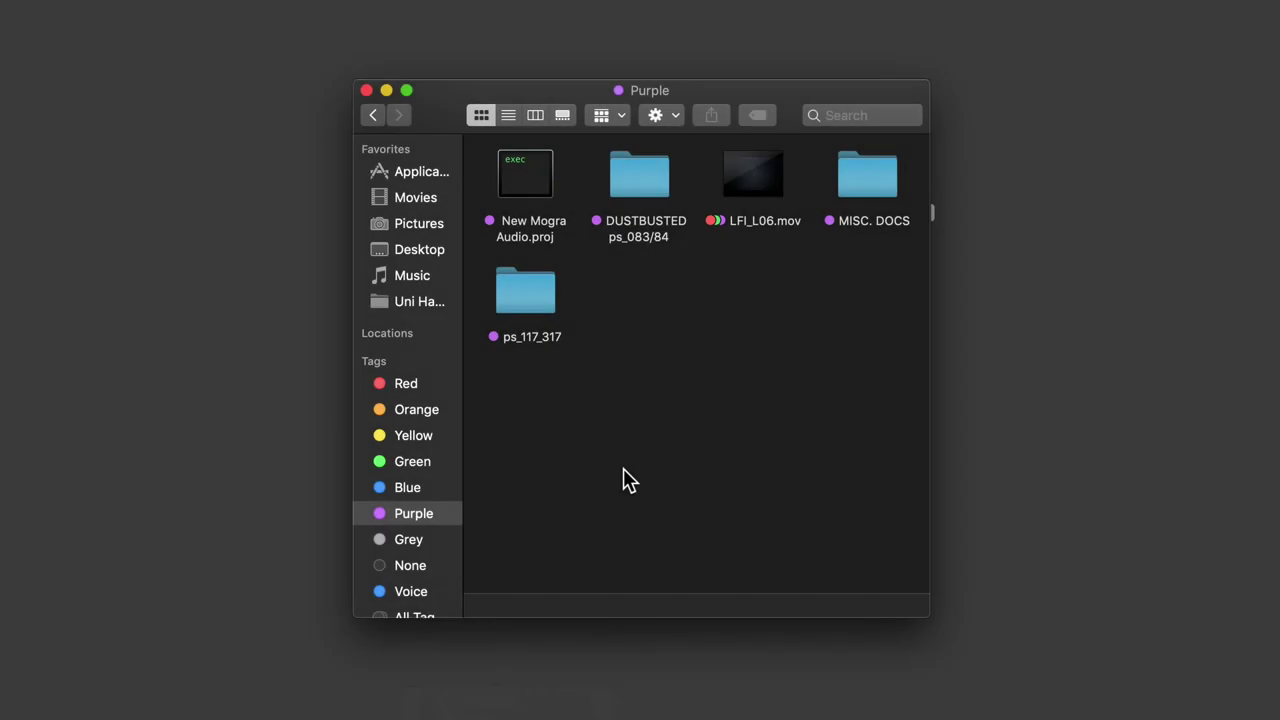
{"action": "left_click", "coordinate": [414, 299]}
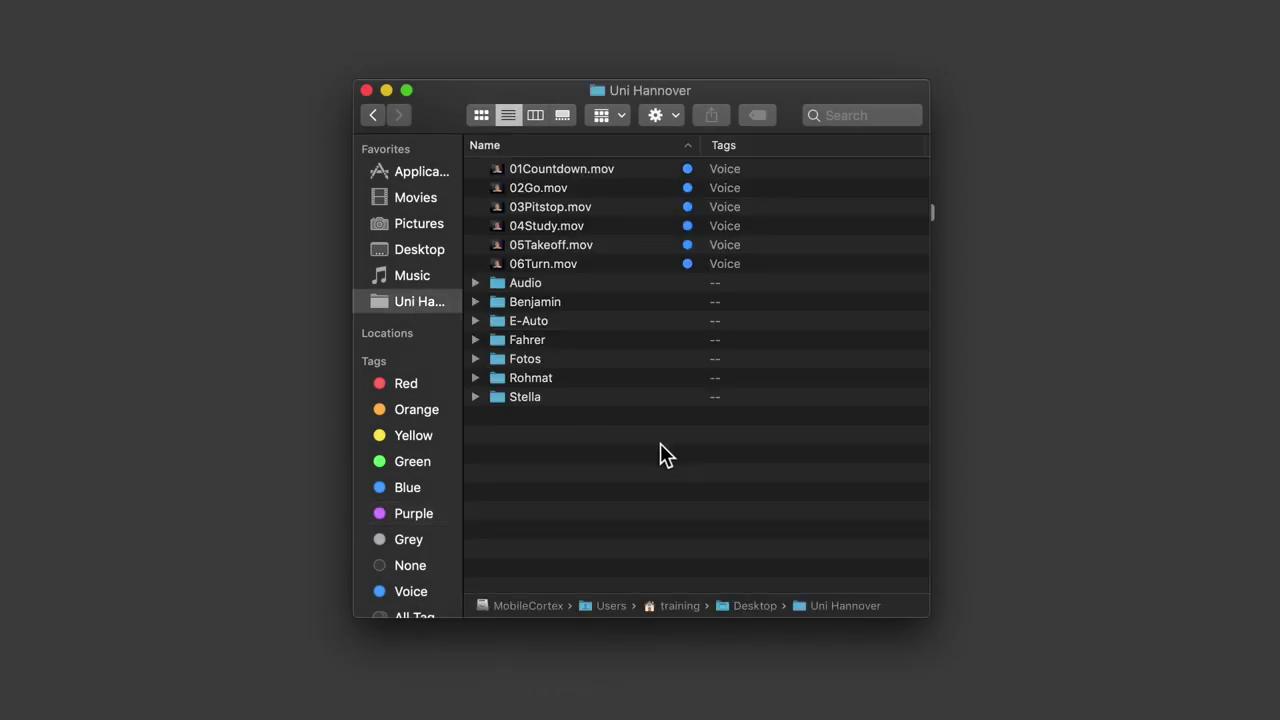
- Tag the two MP3 files in the Audio folder with a new 'Music' tag
{"action": "left_click", "coordinate": [475, 283]}
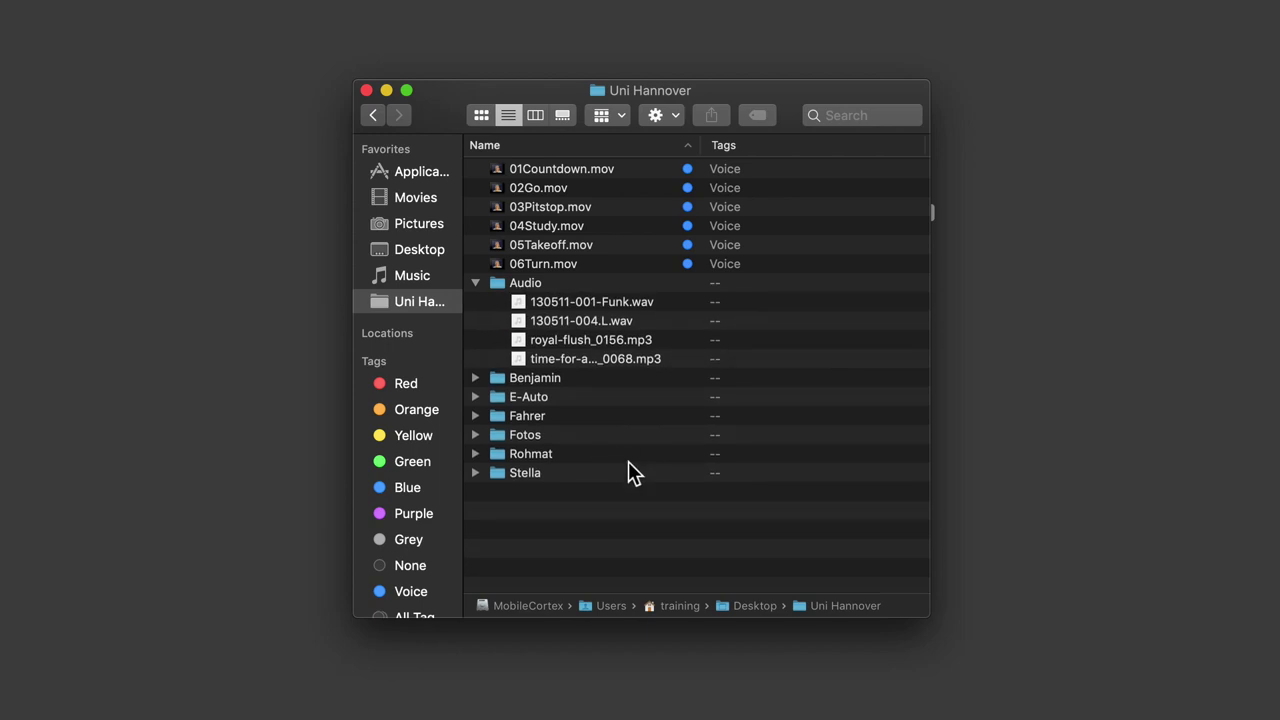
{"action": "scroll", "coordinate": [636, 472], "scroll_direction": "right", "scroll_amount": 3}
{"action": "scroll", "coordinate": [636, 472], "scroll_direction": "left", "scroll_amount": 3}
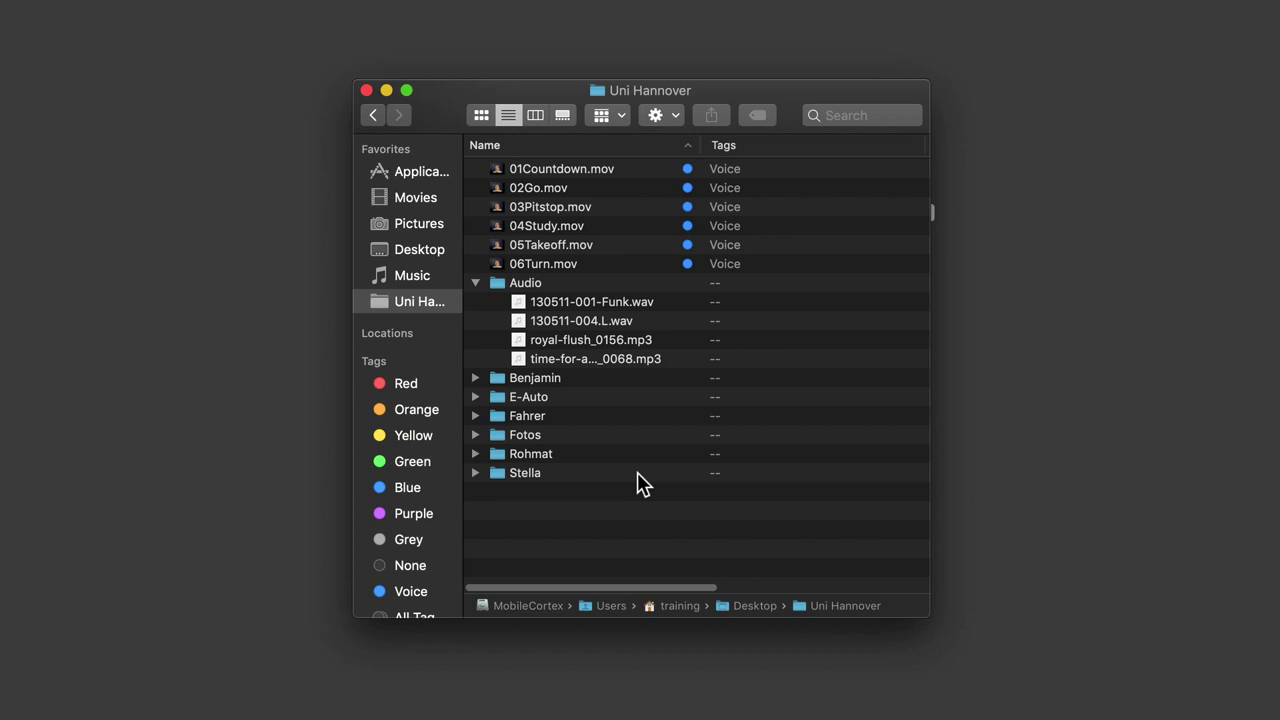
{"action": "left_click", "coordinate": [617, 338]}
{"action": "left_click", "coordinate": [614, 360], "text": "shift"}
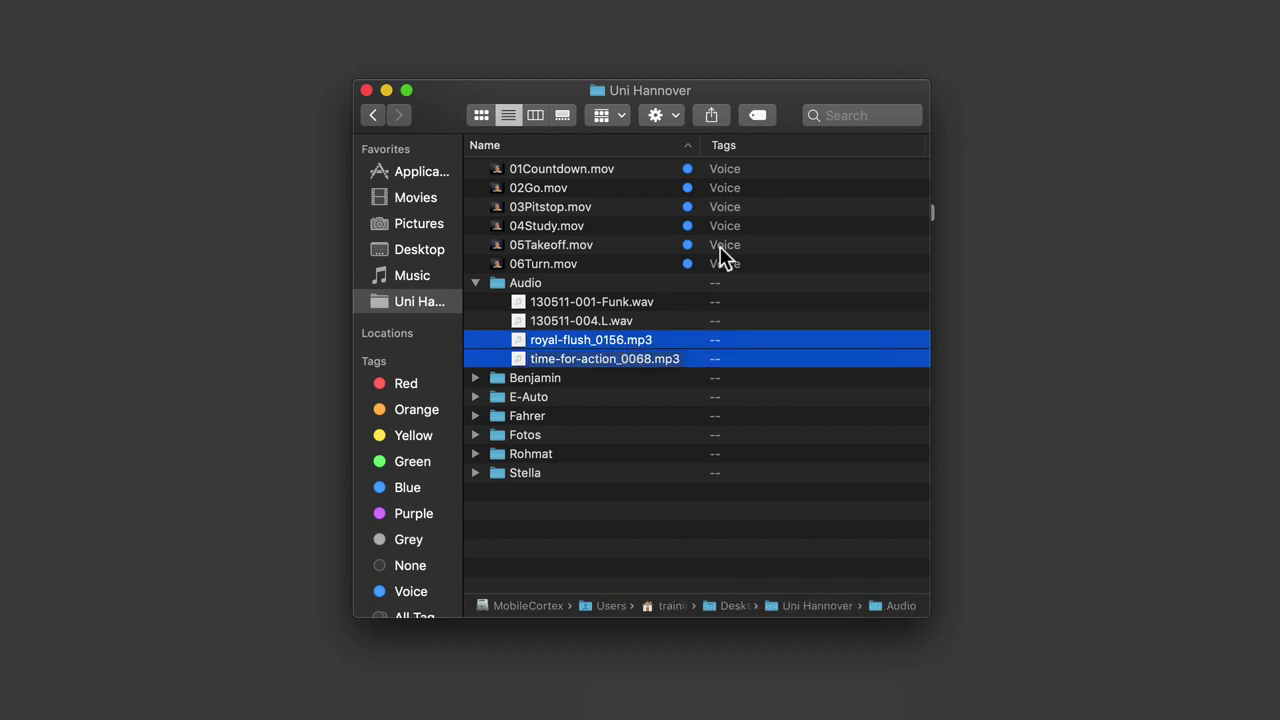
{"action": "left_click", "coordinate": [757, 115]}
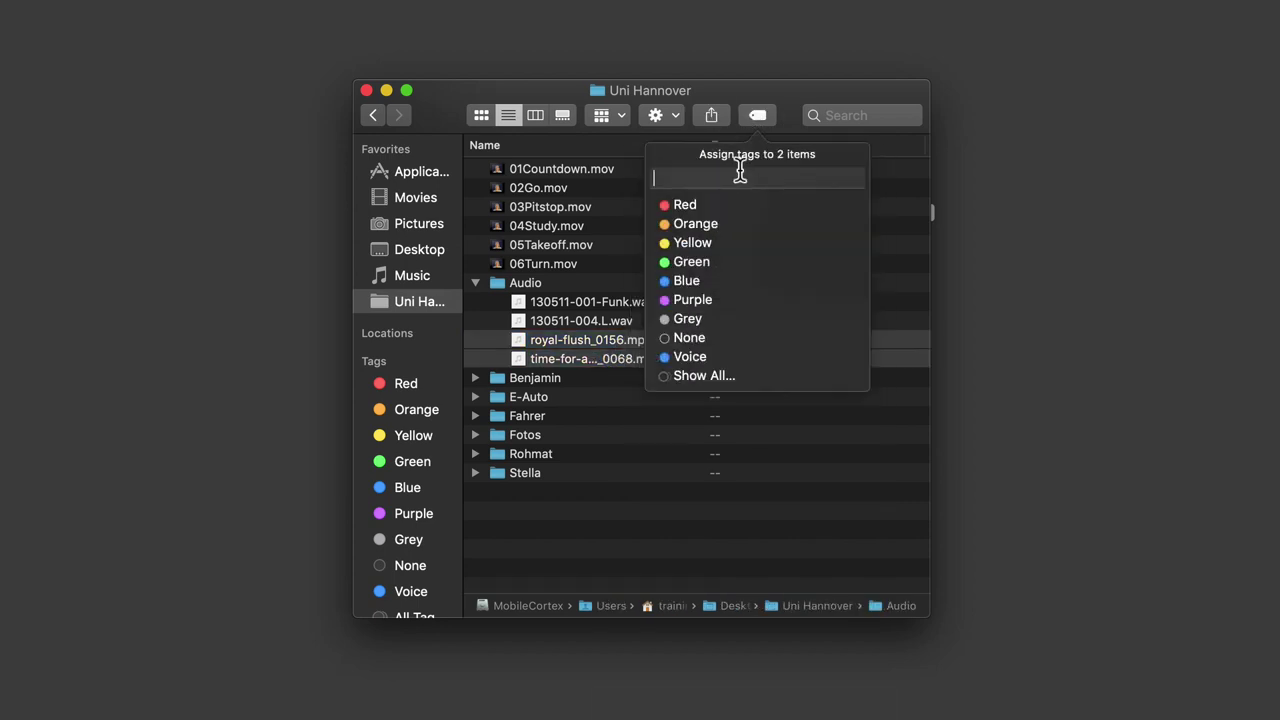
{"action": "type", "text": "Music"}
{"action": "key", "text": "Return"}
{"action": "key", "text": "Return"}
- Tag the two WAV files in the Audio folder 'Interview'
{"action": "scroll", "coordinate": [407, 400], "scroll_direction": "down", "scroll_amount": 2}
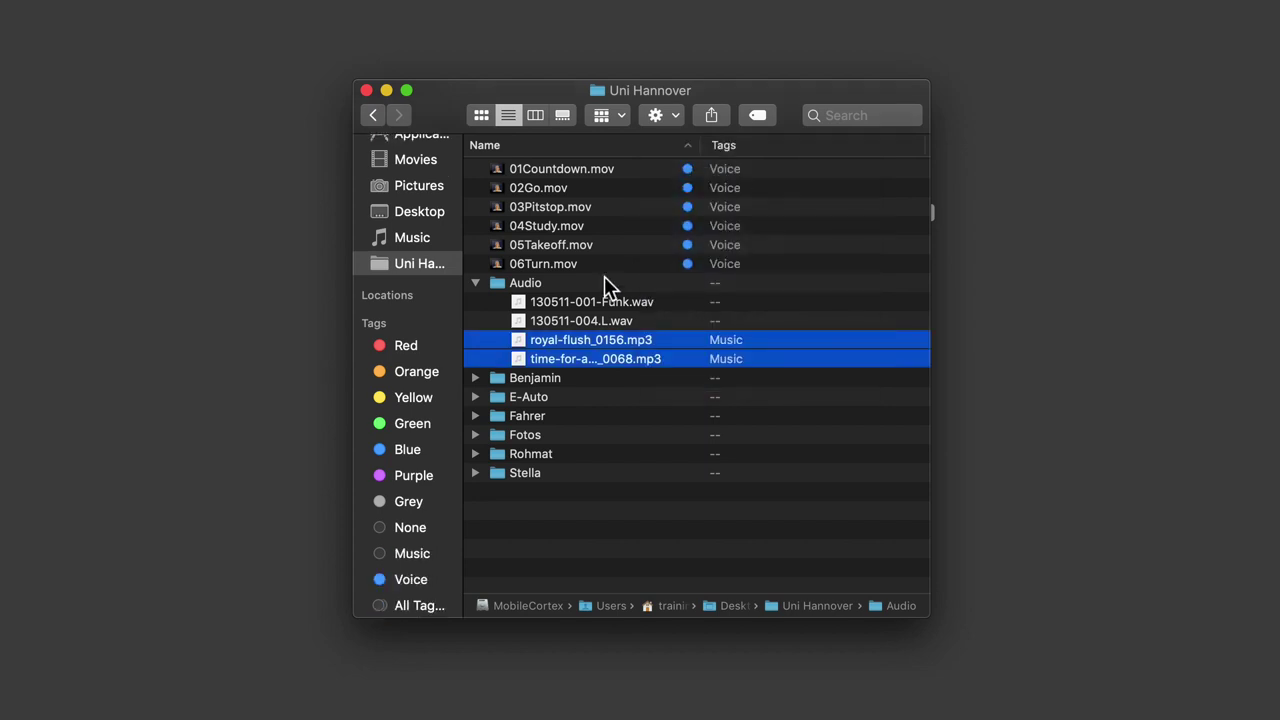
{"action": "left_click", "coordinate": [600, 301]}
{"action": "left_click", "coordinate": [594, 318], "text": "shift"}
{"action": "right_click", "coordinate": [594, 318]}
{"action": "left_click", "coordinate": [615, 705]}
{"action": "type", "text": "Interview"}
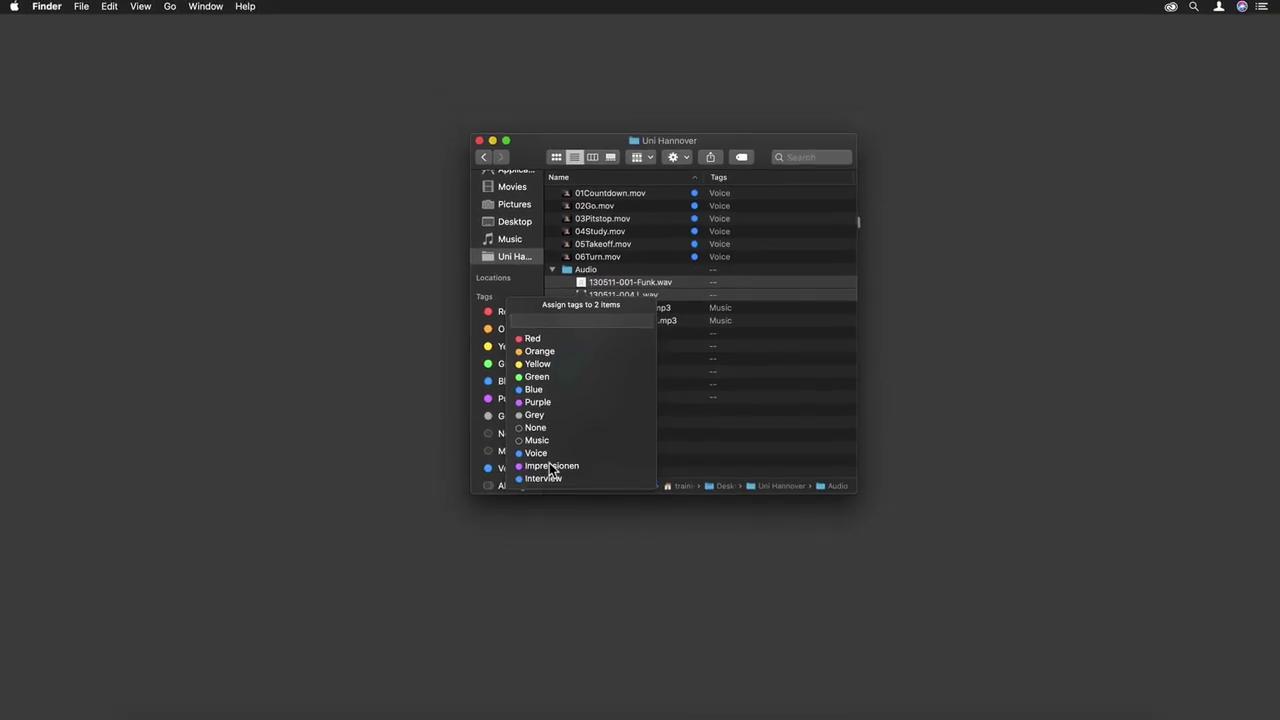
{"action": "key", "text": "Return"}
{"action": "key", "text": "Return"}
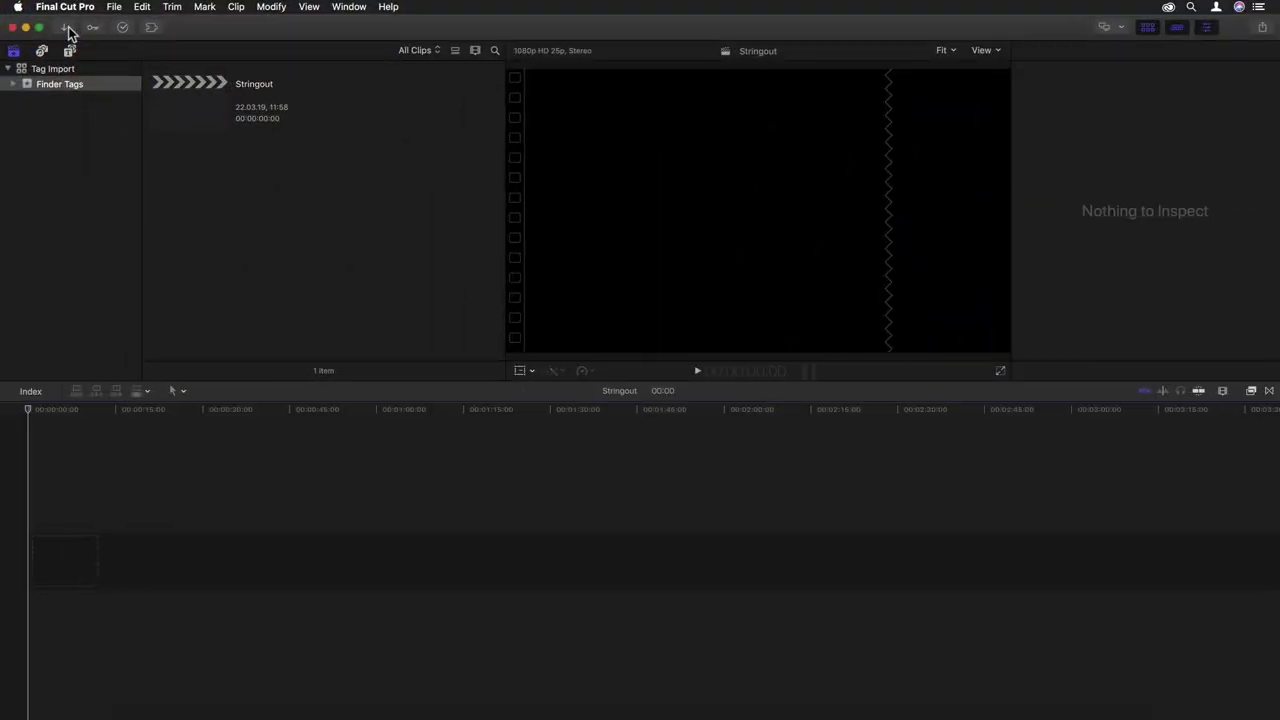
- Import all 13 tagged Uni Hannover files into the Finder Tags event
{"action": "left_click", "coordinate": [67, 28]}
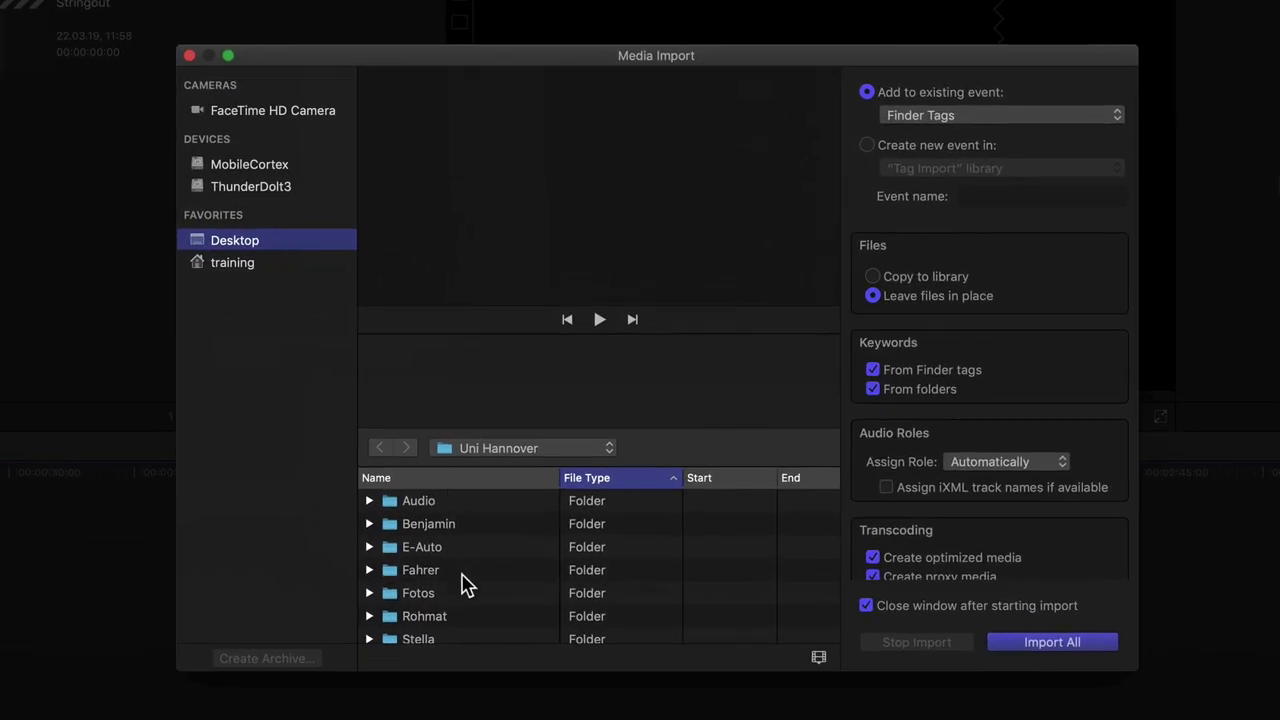
{"action": "scroll", "coordinate": [465, 585], "scroll_direction": "down", "scroll_amount": 3}
{"action": "key", "text": "super+a"}
{"action": "left_click", "coordinate": [465, 585]}
{"action": "key", "text": "super+a"}
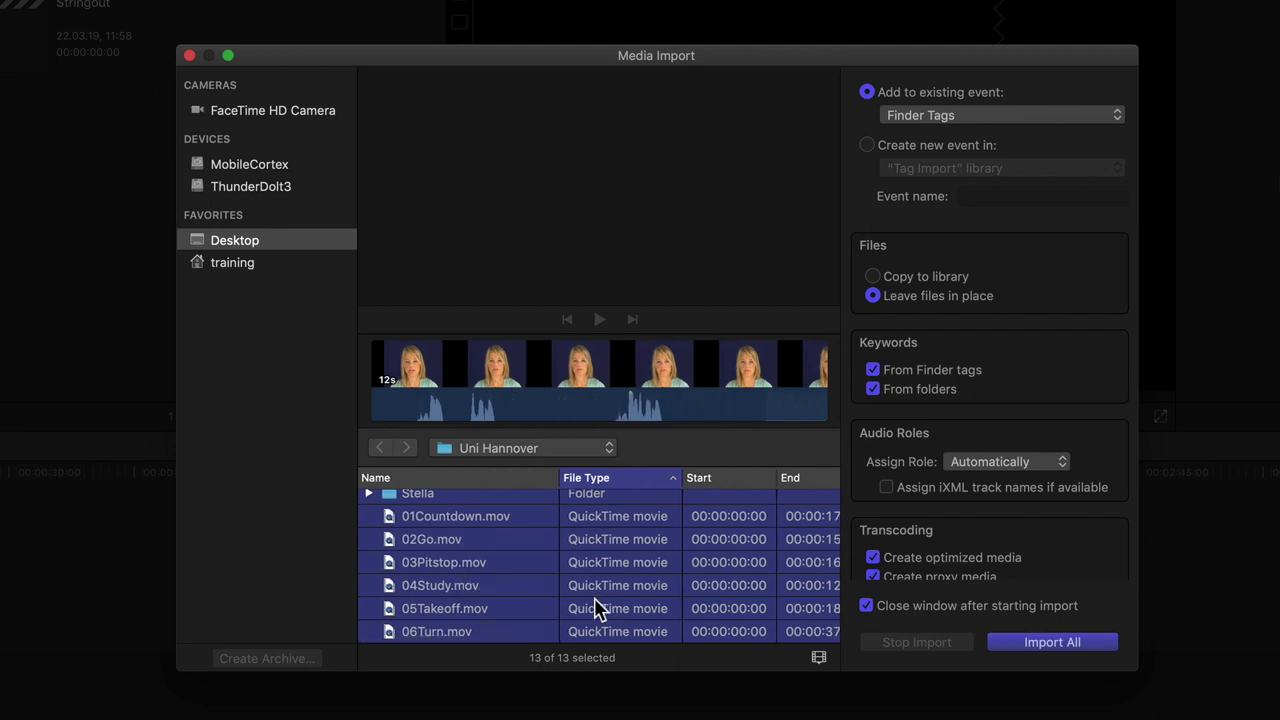
{"action": "left_click", "coordinate": [1055, 642]}
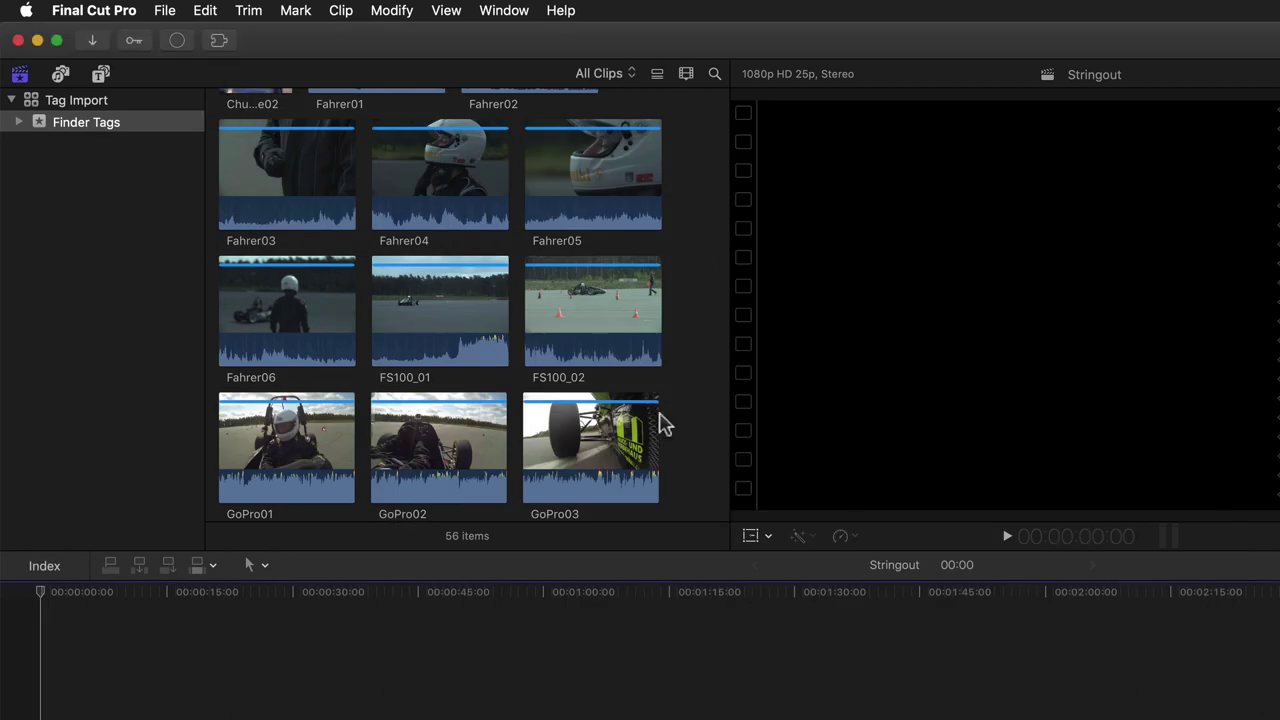
- Expand the Finder Tags event and browse its Voice, Audio and Interview keyword collections
{"action": "scroll", "coordinate": [665, 424], "scroll_direction": "down", "scroll_amount": 10}
{"action": "scroll", "coordinate": [669, 424], "scroll_direction": "up", "scroll_amount": 15}
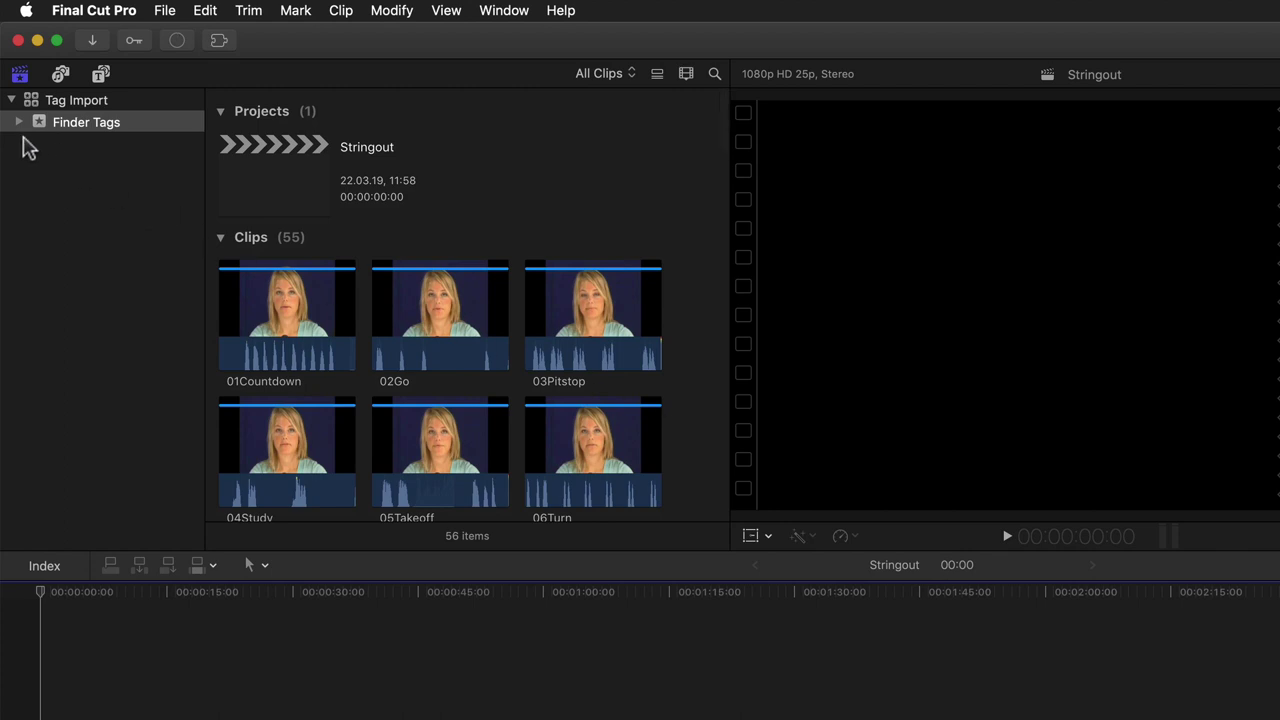
{"action": "left_click", "coordinate": [19, 123]}
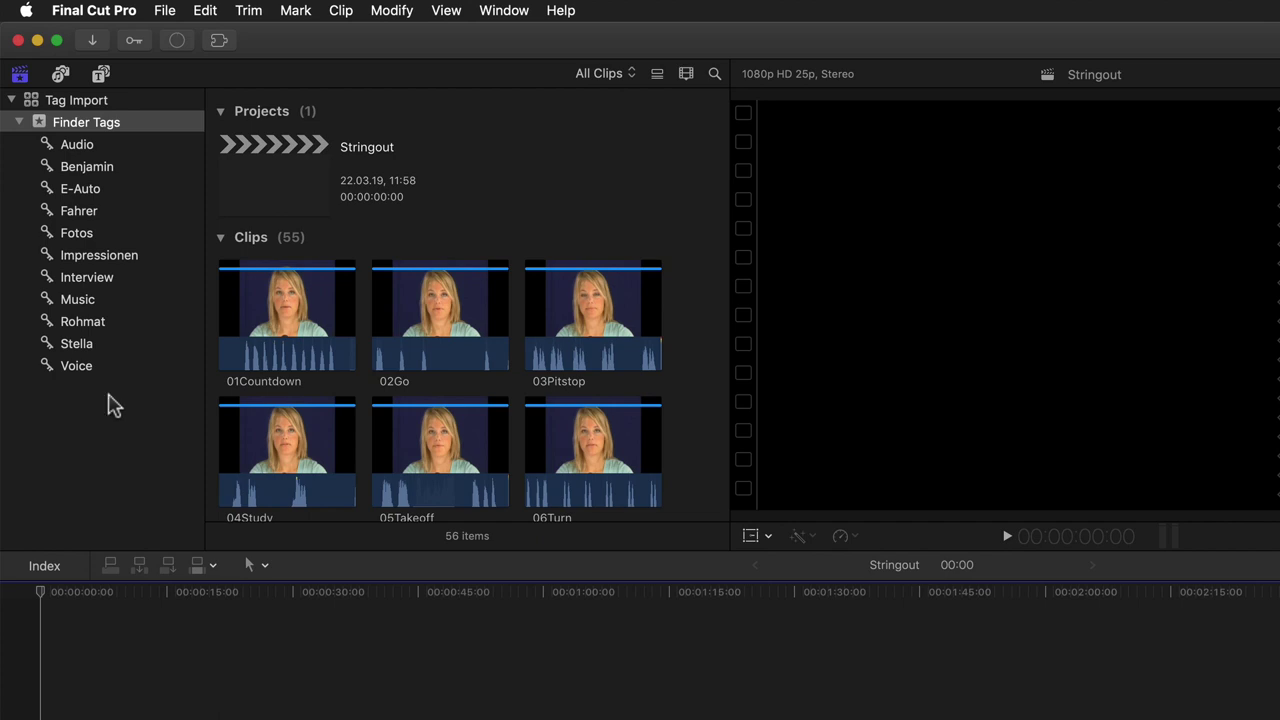
{"action": "left_click", "coordinate": [80, 373]}
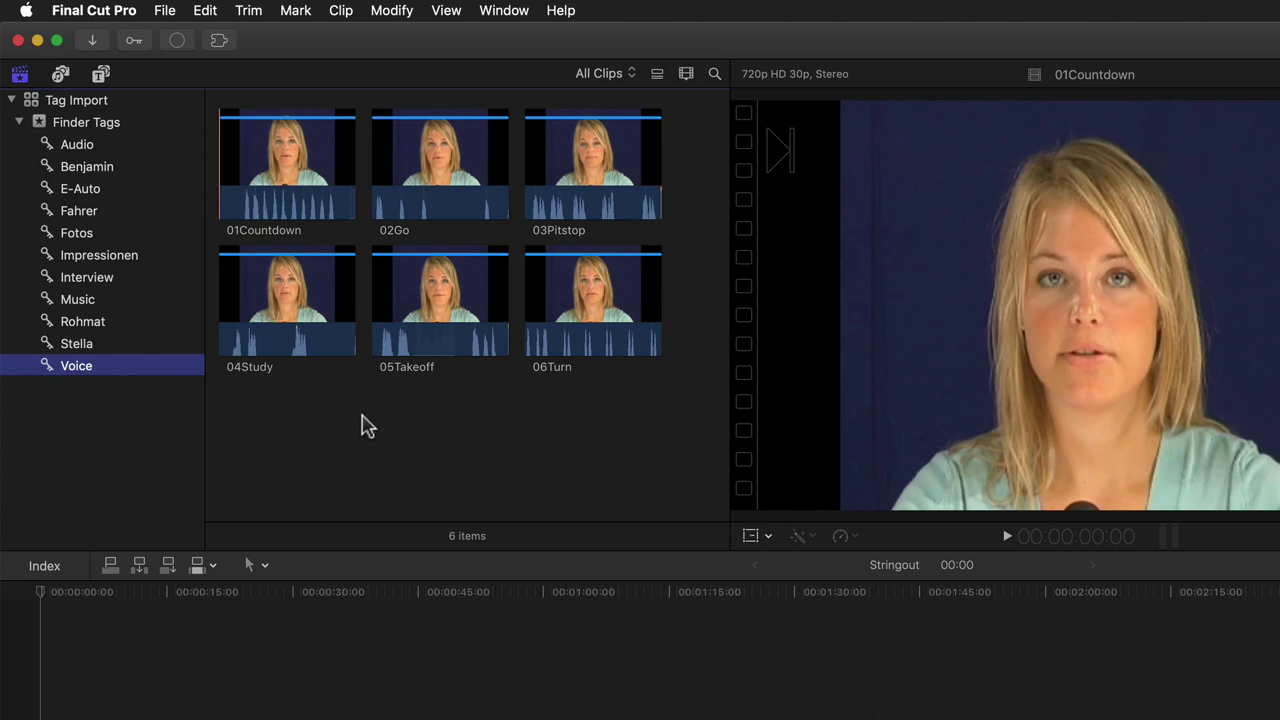
{"action": "left_click", "coordinate": [88, 145]}
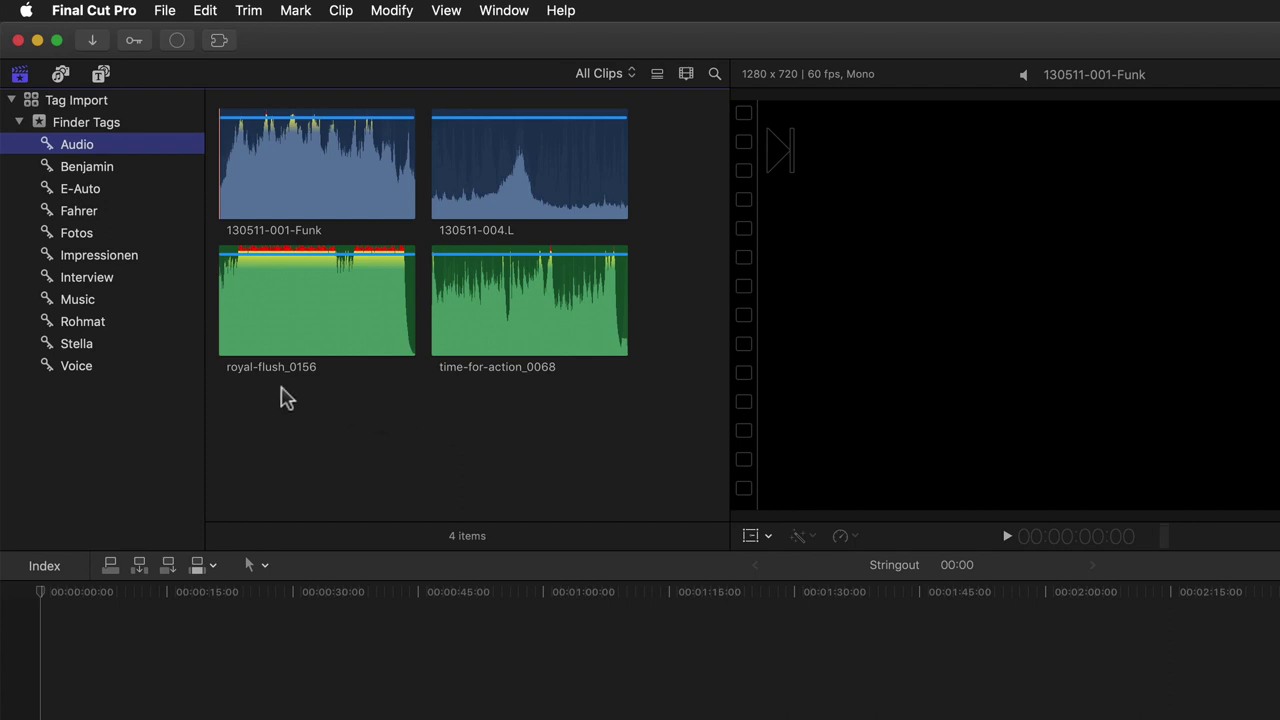
{"action": "left_click", "coordinate": [87, 281]}
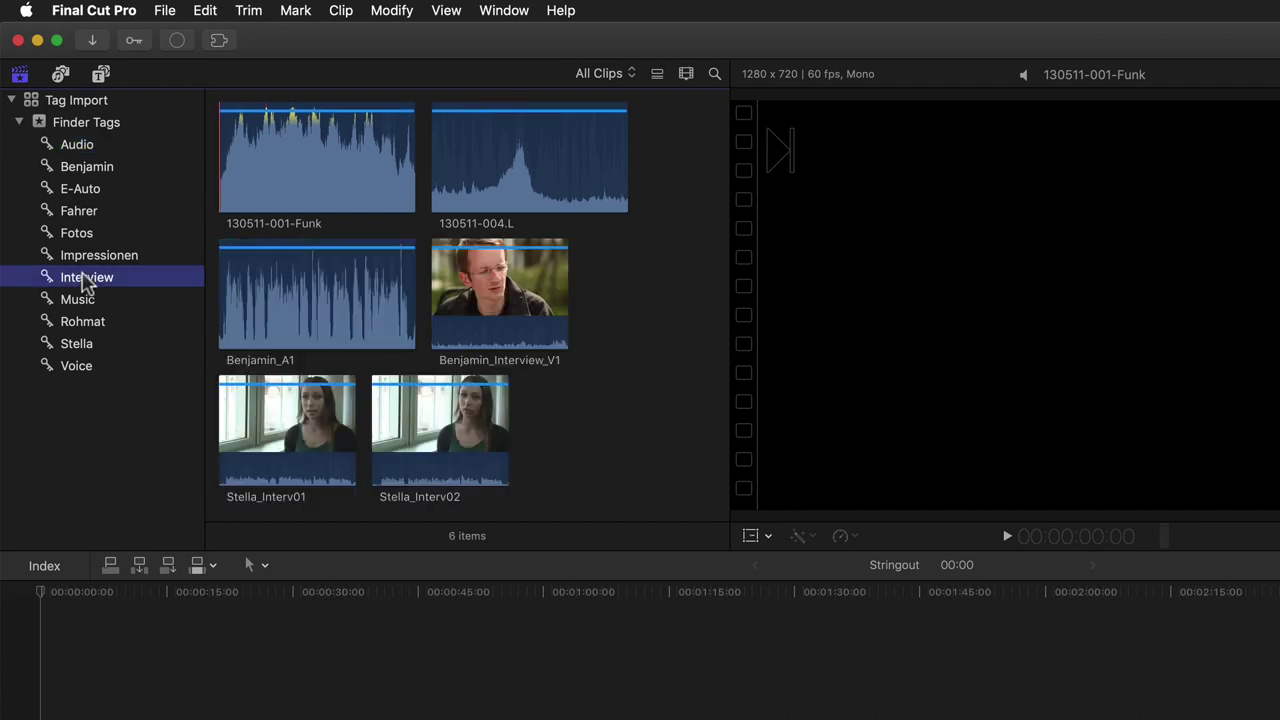
- Preview the 130511-004.L clip, then open FindrCat's page in the Mac App Store
{"action": "left_click", "coordinate": [624, 192]}
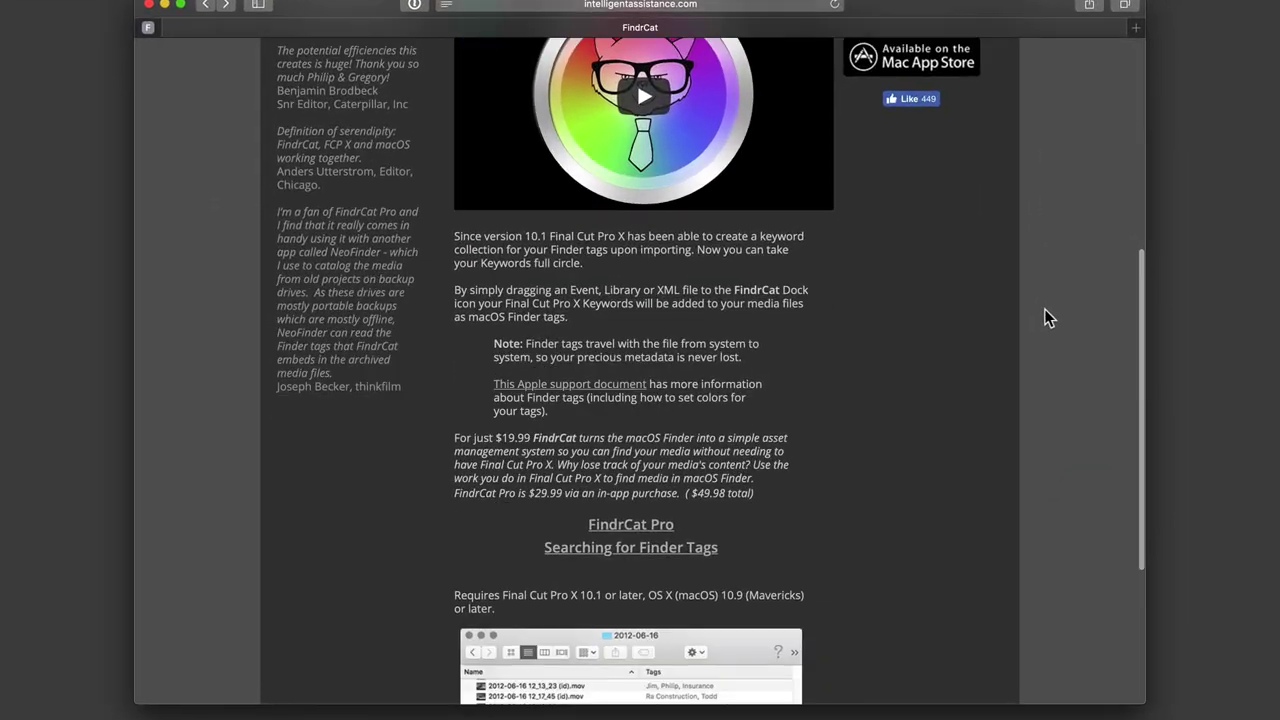
{"action": "scroll", "coordinate": [1060, 316], "scroll_direction": "up", "scroll_amount": 10}
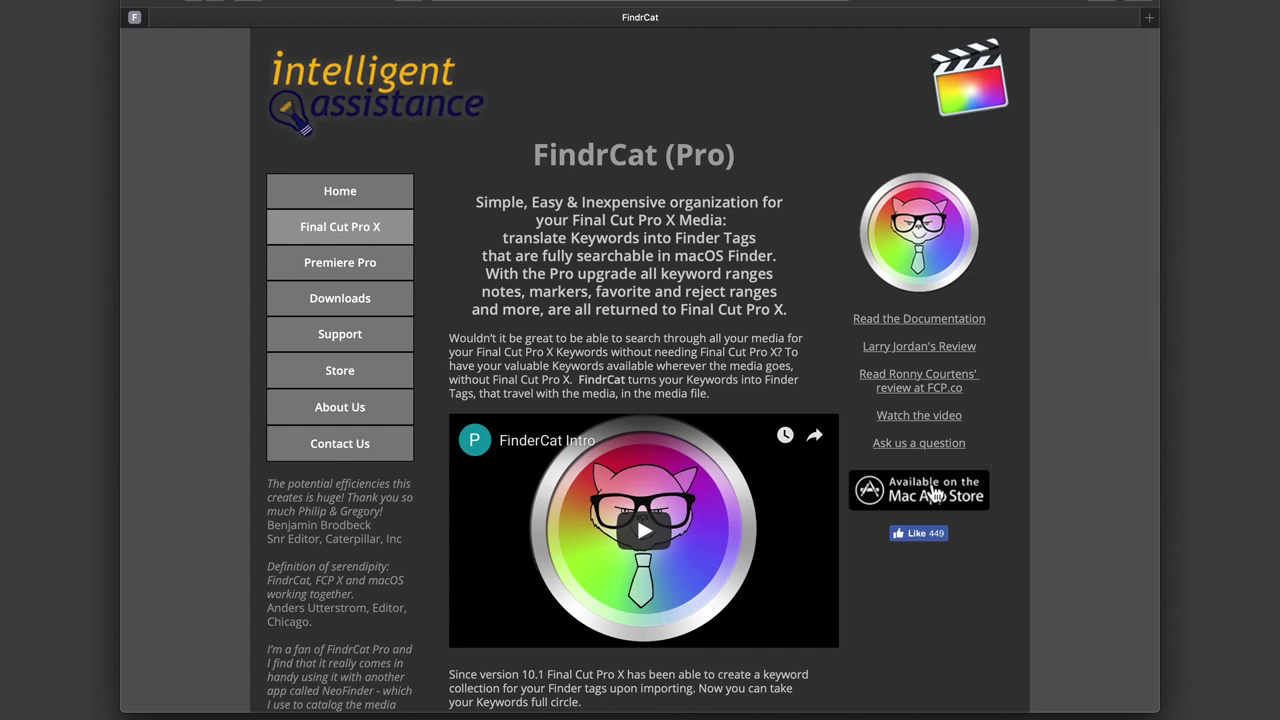
{"action": "left_click", "coordinate": [929, 486]}
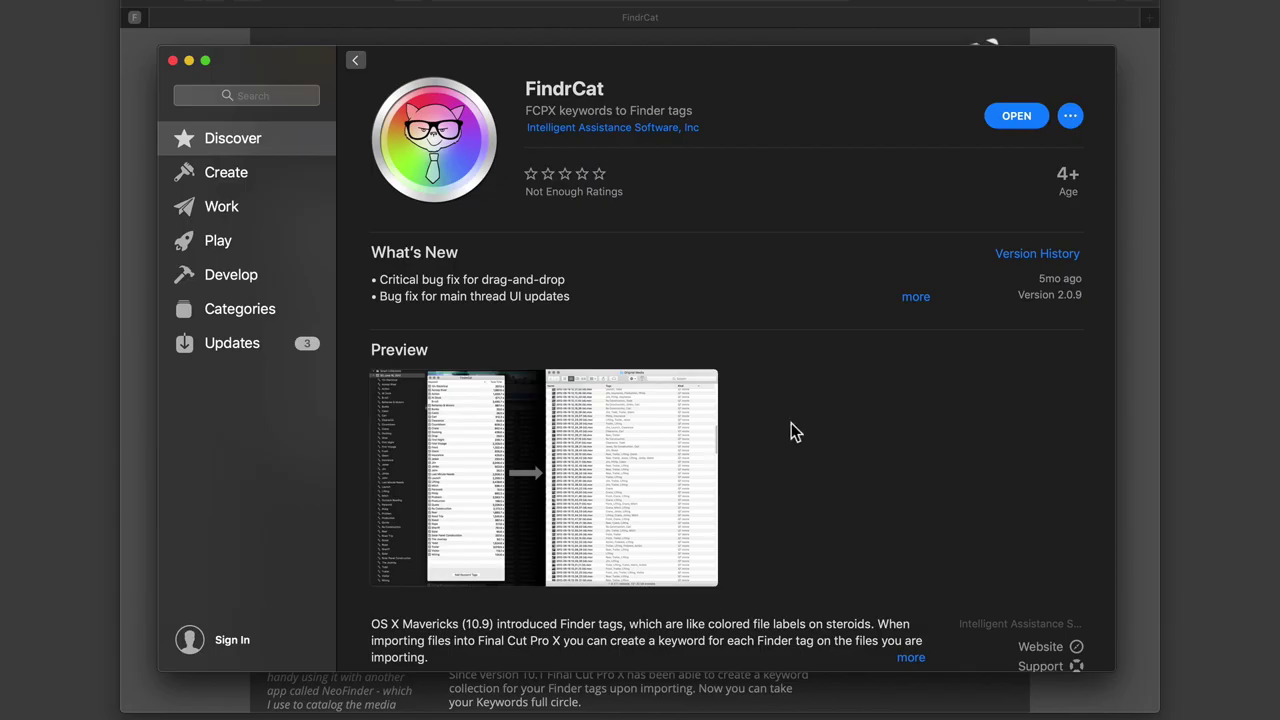
- Expand FindrCat's in-app purchases to reveal the $29.99 FindrCat (Pro) option
{"action": "scroll", "coordinate": [791, 430], "scroll_direction": "down", "scroll_amount": 15}
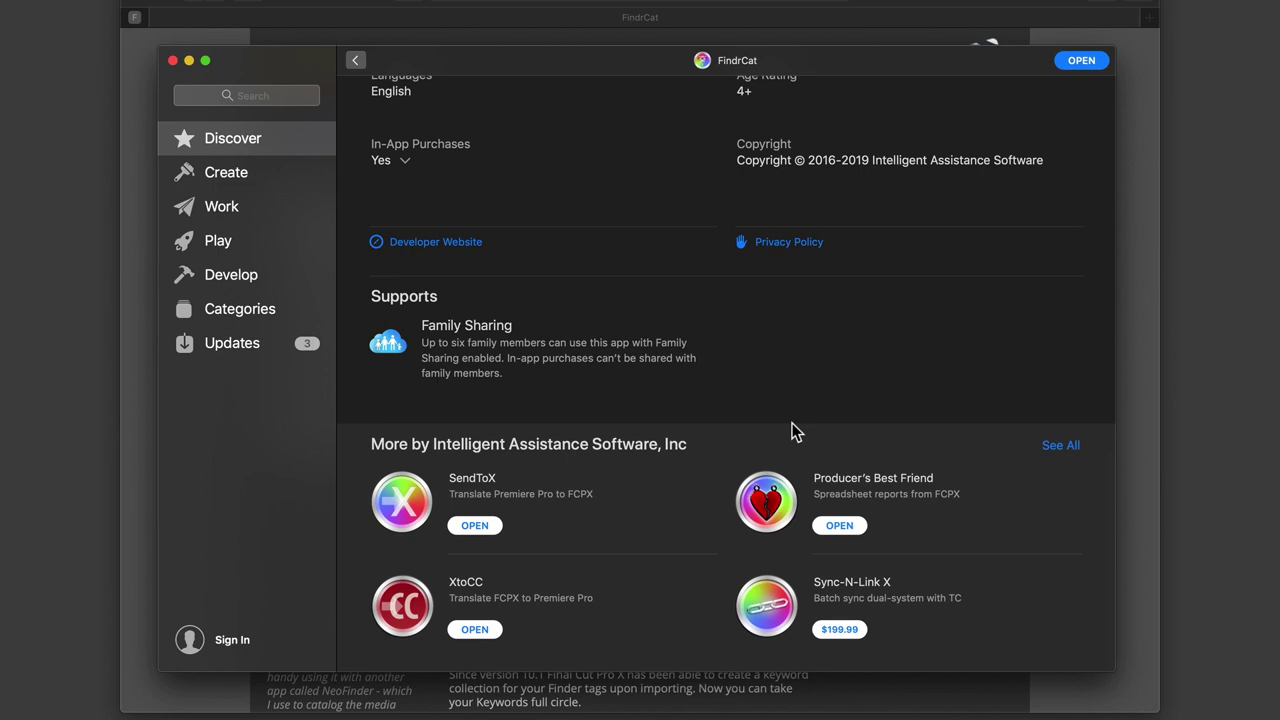
{"action": "scroll", "coordinate": [792, 423], "scroll_direction": "up", "scroll_amount": 10}
{"action": "scroll", "coordinate": [792, 423], "scroll_direction": "down", "scroll_amount": 4}
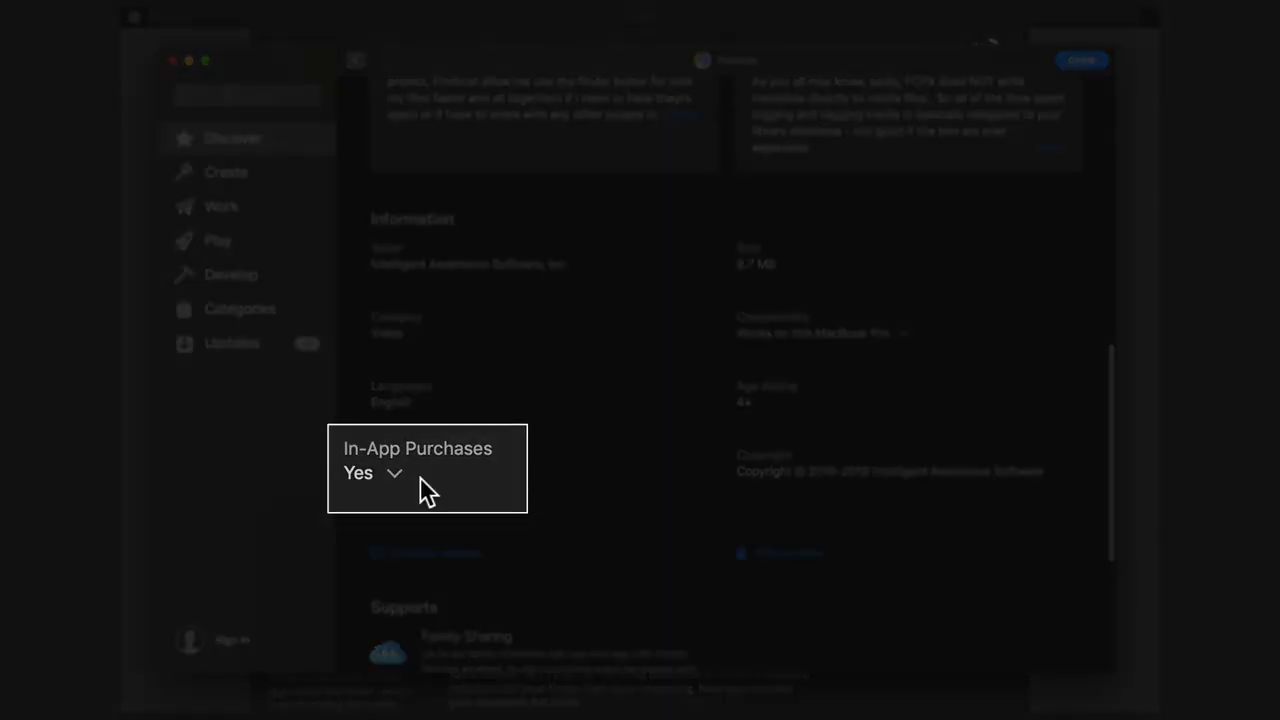
{"action": "left_click", "coordinate": [394, 476]}
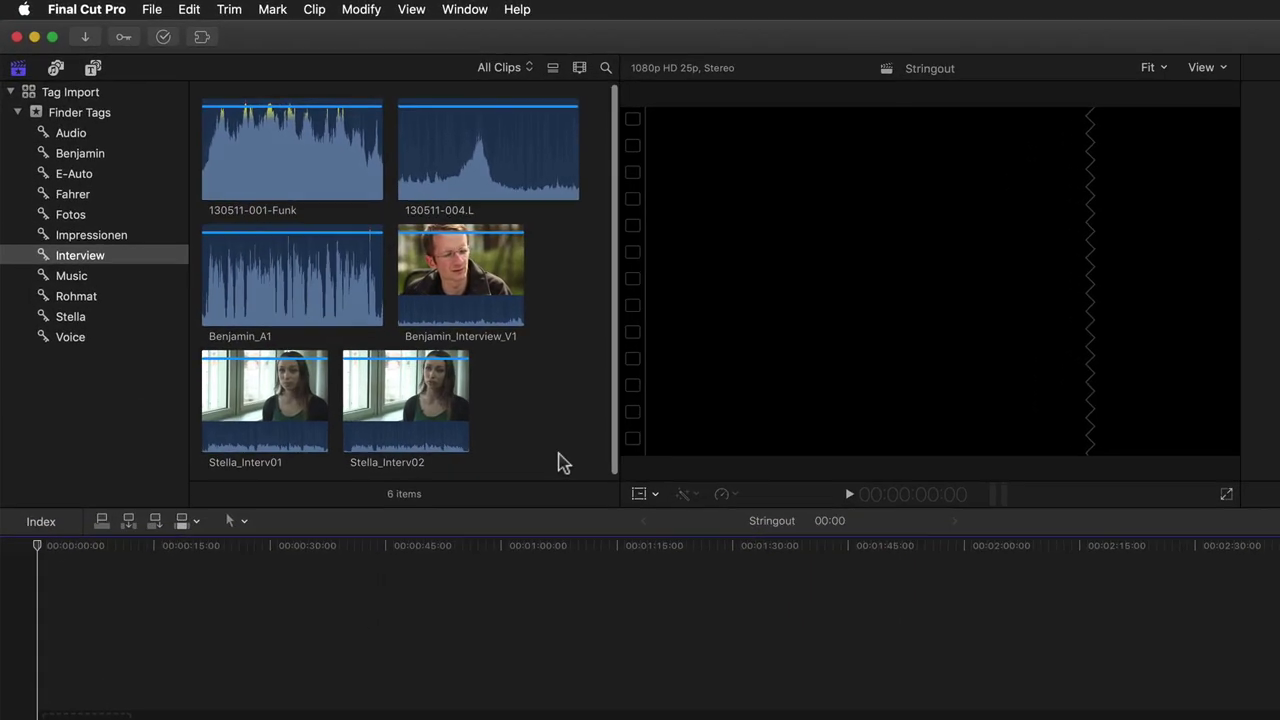
- Select the Tag Import library and drag the Finder Tags event onto FindrCat to load its keywords
{"action": "left_click", "coordinate": [79, 94]}
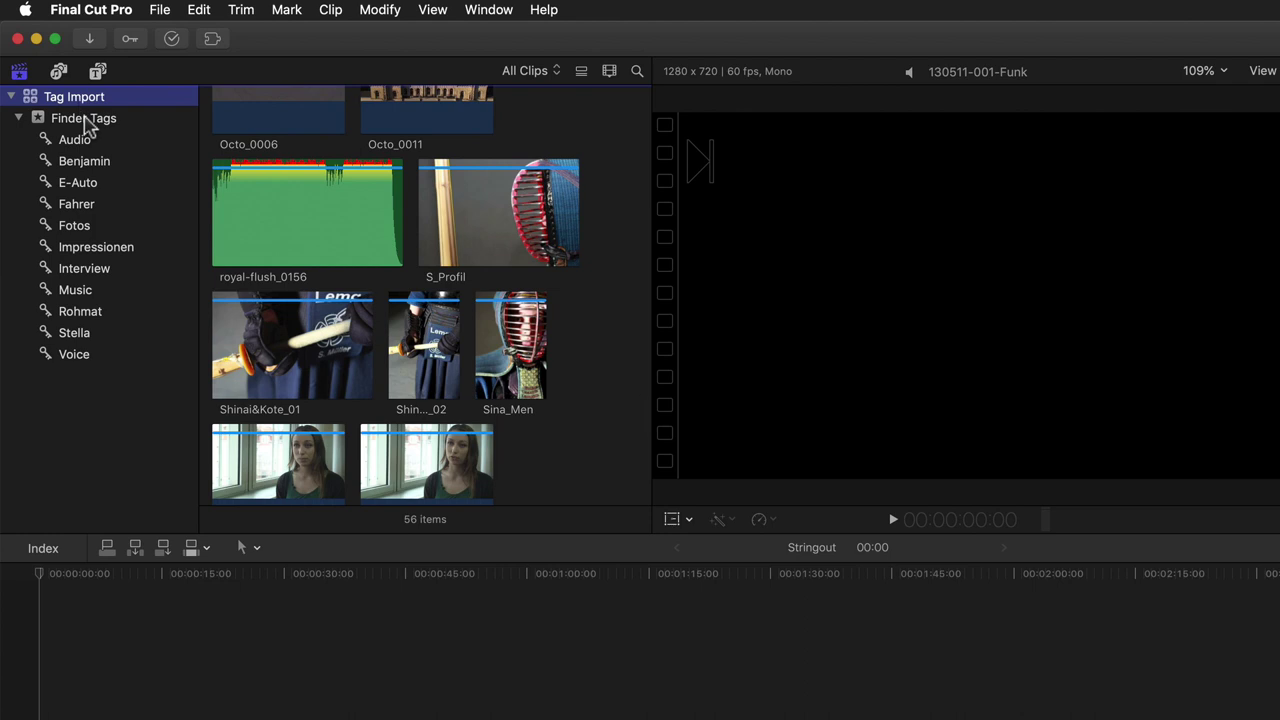
{"action": "left_click_drag", "start_coordinate": [88, 124], "coordinate": [1180, 228]}
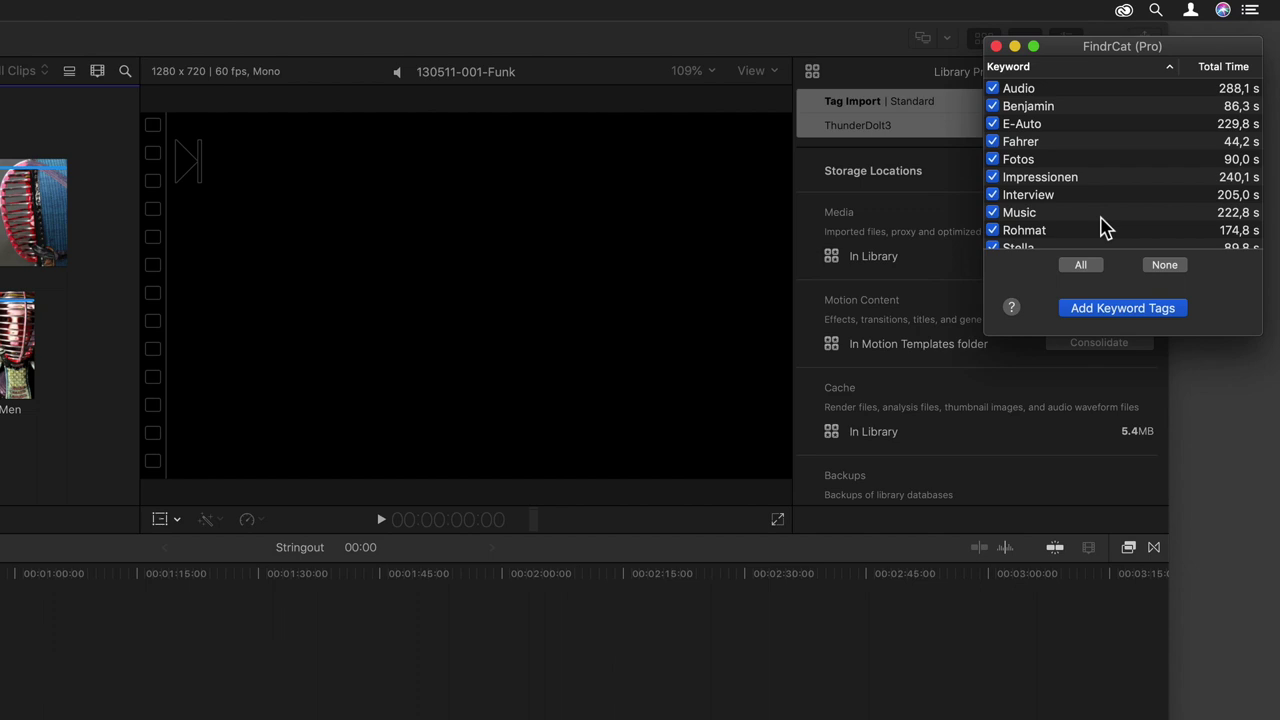
- Untick and re-tick keywords such as Music, Fotos, Fahrer and Benjamin, clearing the selection in between
{"action": "left_click", "coordinate": [992, 212]}
{"action": "left_click", "coordinate": [992, 159]}
{"action": "left_click", "coordinate": [1165, 267]}
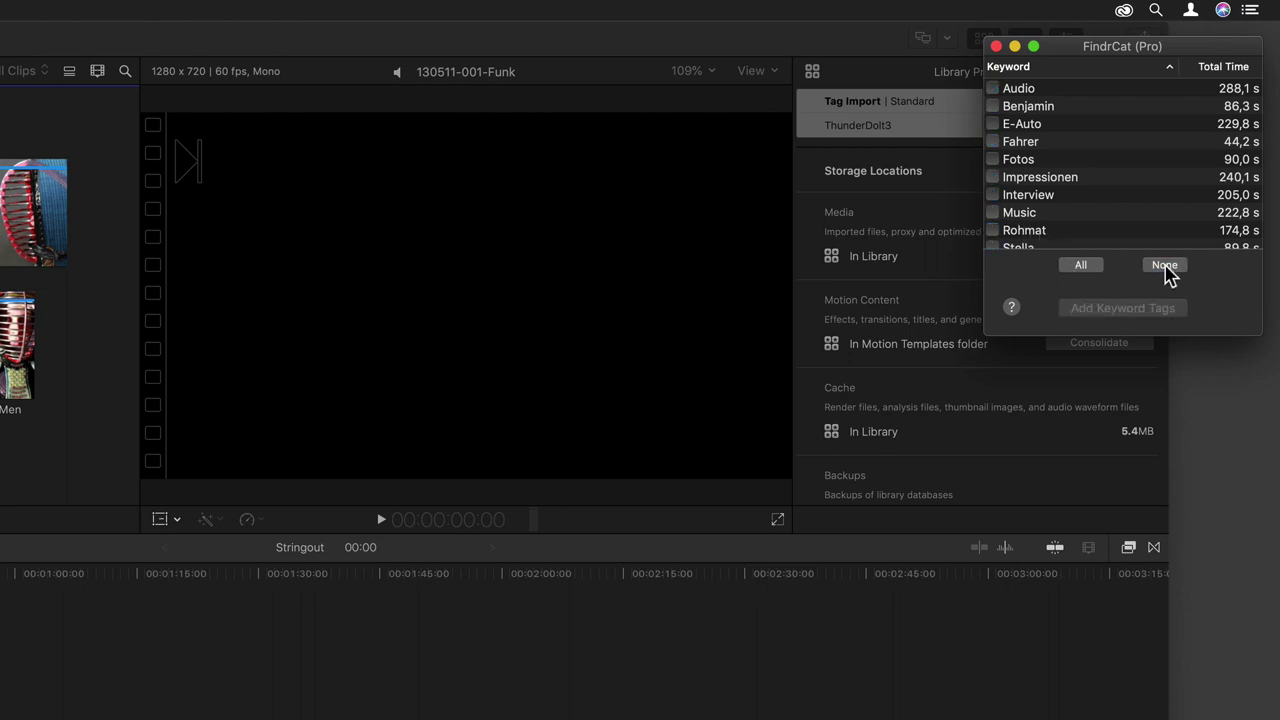
{"action": "left_click", "coordinate": [992, 212]}
{"action": "left_click", "coordinate": [992, 141]}
{"action": "left_click", "coordinate": [993, 106]}
- Select all keywords again, write them as Finder tags, and dismiss the done alert
{"action": "left_click", "coordinate": [1081, 266]}
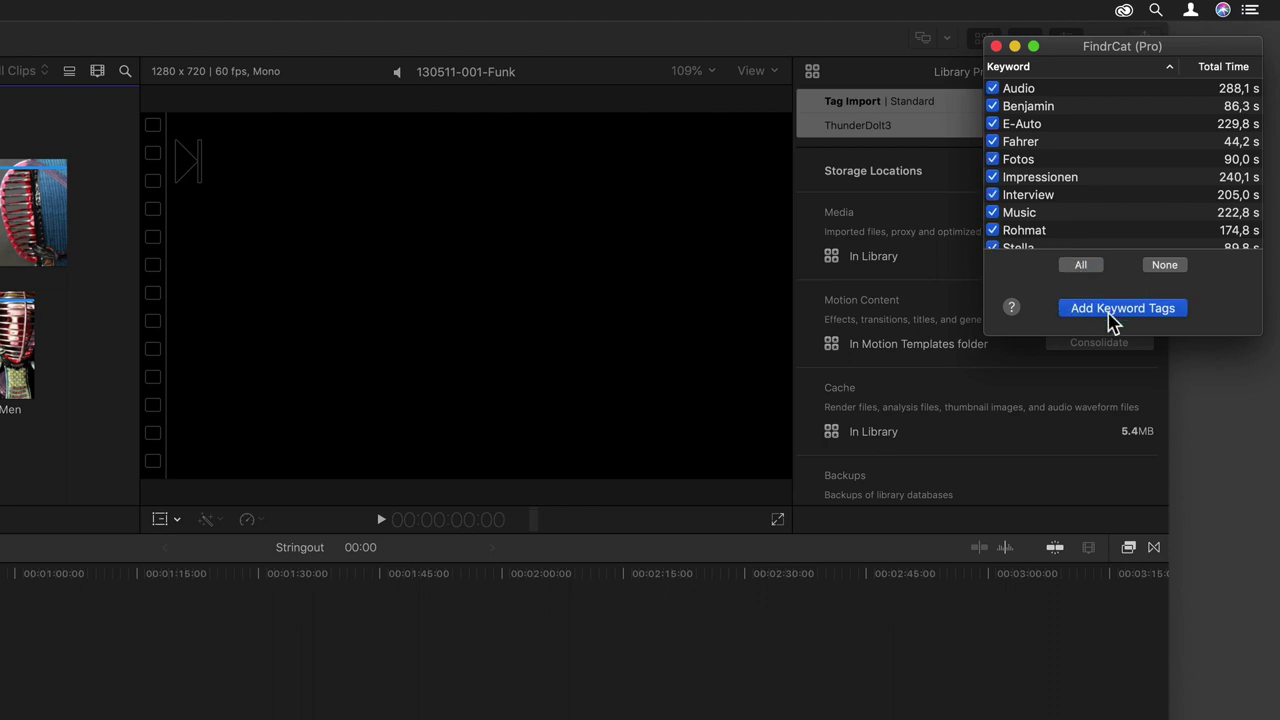
{"action": "left_click", "coordinate": [1113, 310]}
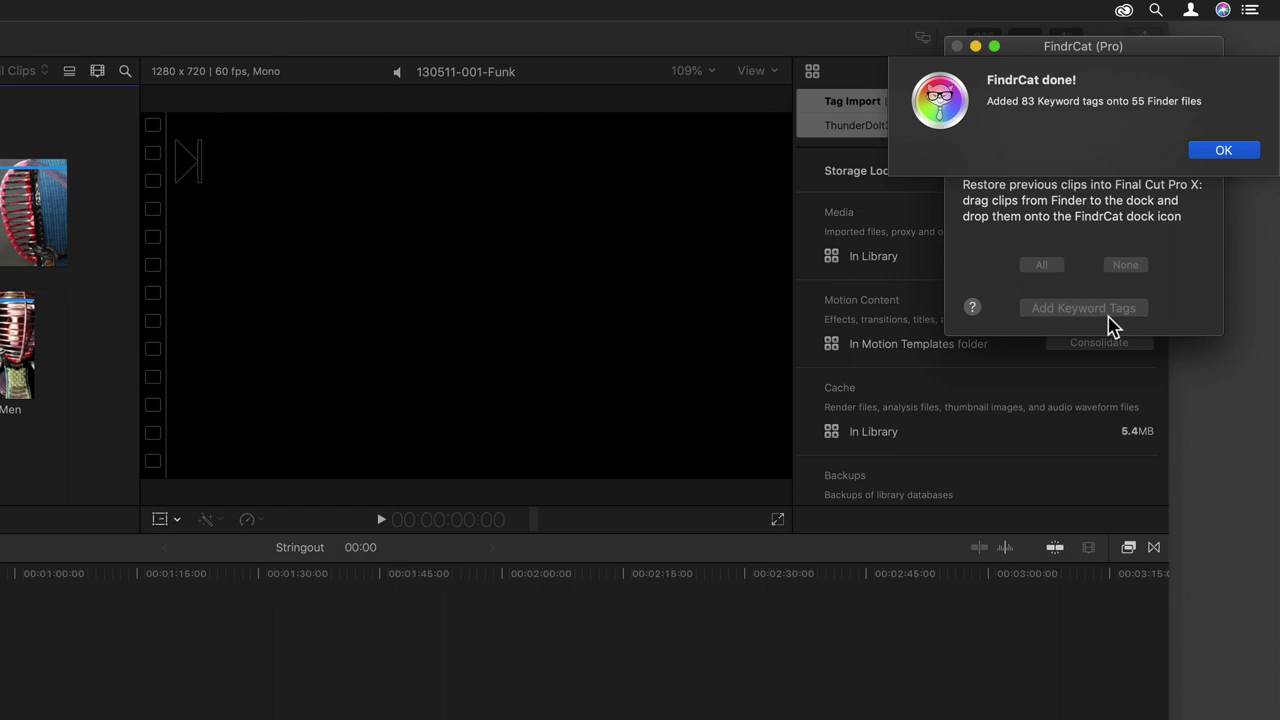
{"action": "left_click", "coordinate": [1233, 120]}
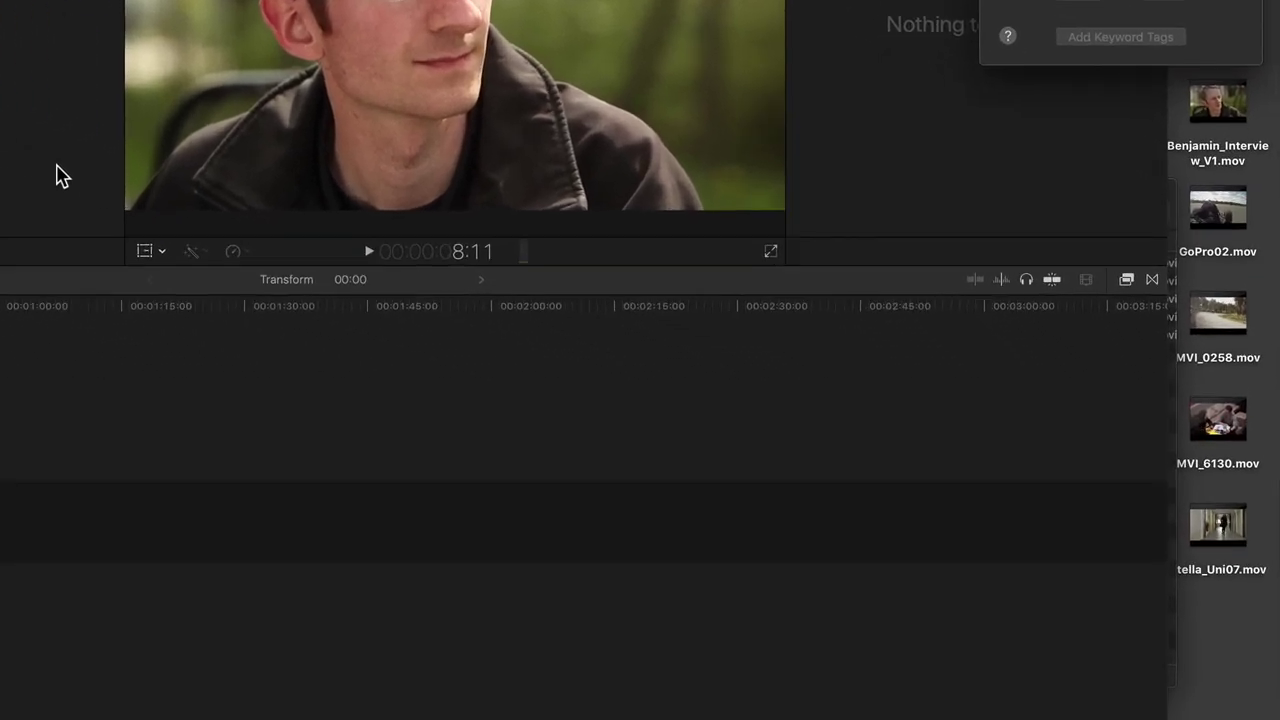
- Marquee-select the exported .mov clip files on the desktop
{"action": "left_click_drag", "start_coordinate": [1222, 598], "coordinate": [1194, 103]}
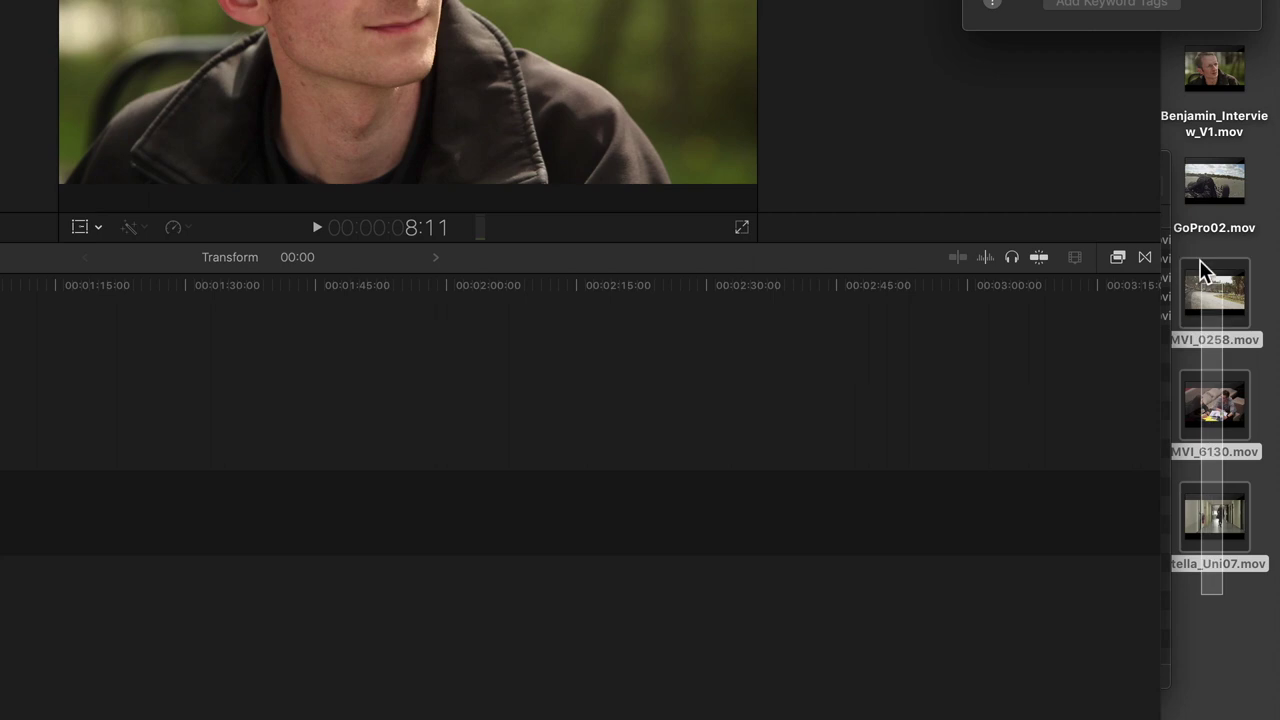
- Deselect the desktop files, expand FindrCat OUT, and list the Benjamin collection in list view
{"action": "left_click", "coordinate": [1266, 168]}
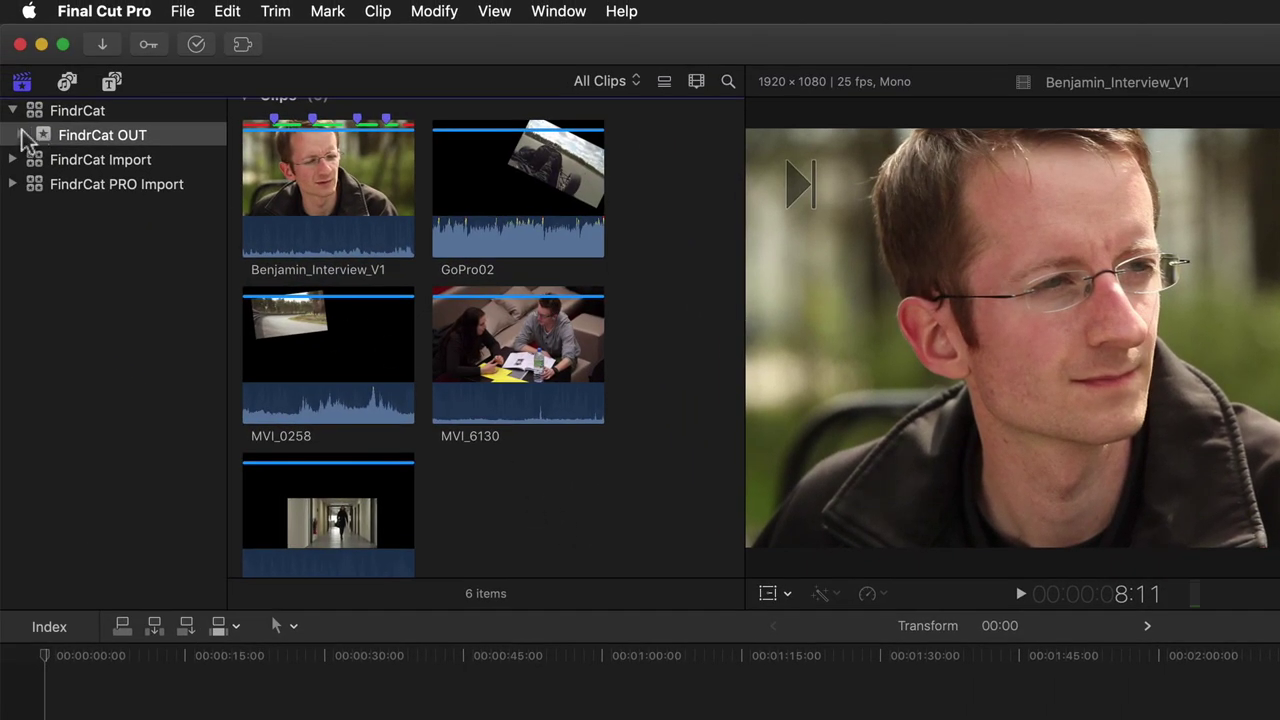
{"action": "left_click", "coordinate": [22, 136]}
{"action": "left_click", "coordinate": [70, 212]}
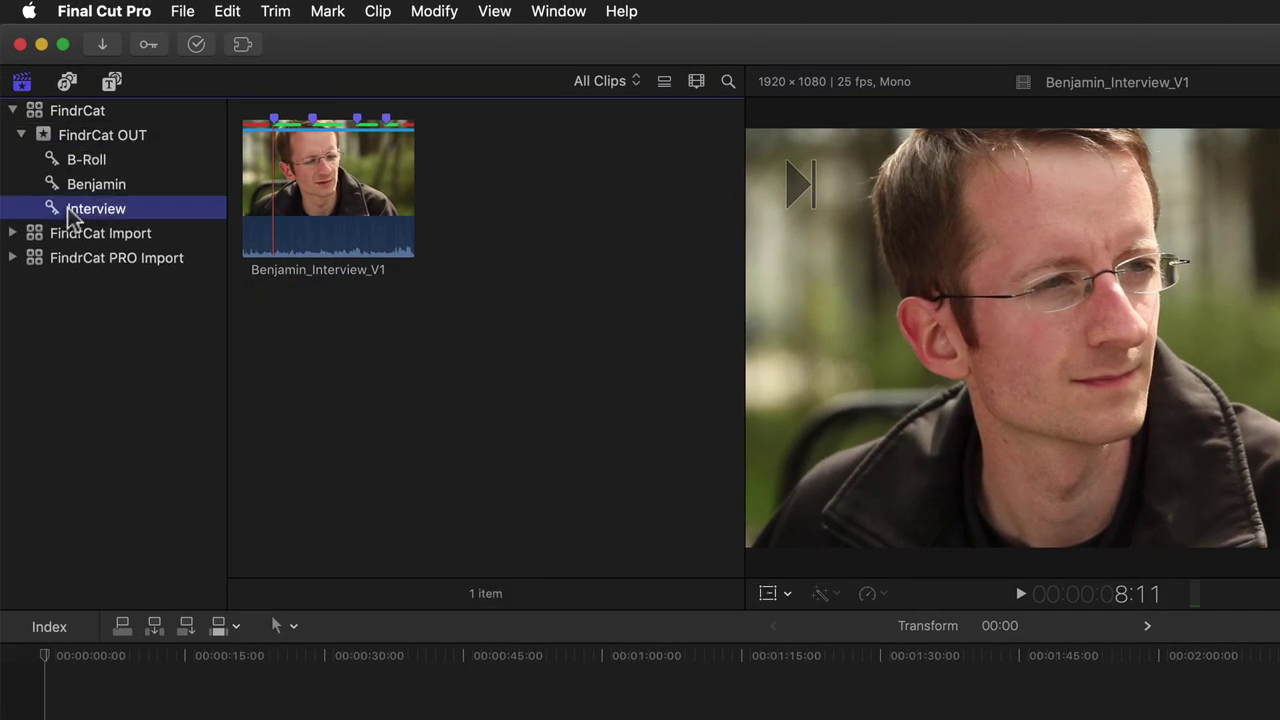
{"action": "left_click", "coordinate": [86, 190]}
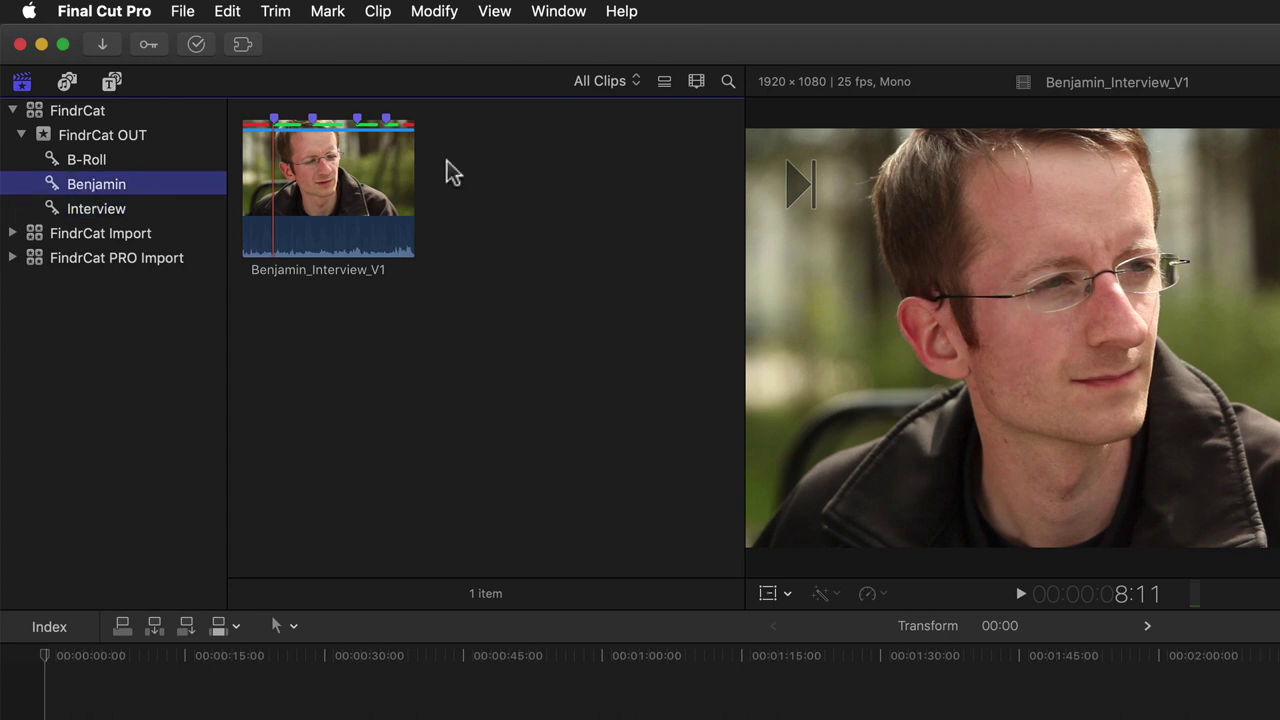
{"action": "left_click", "coordinate": [664, 81]}
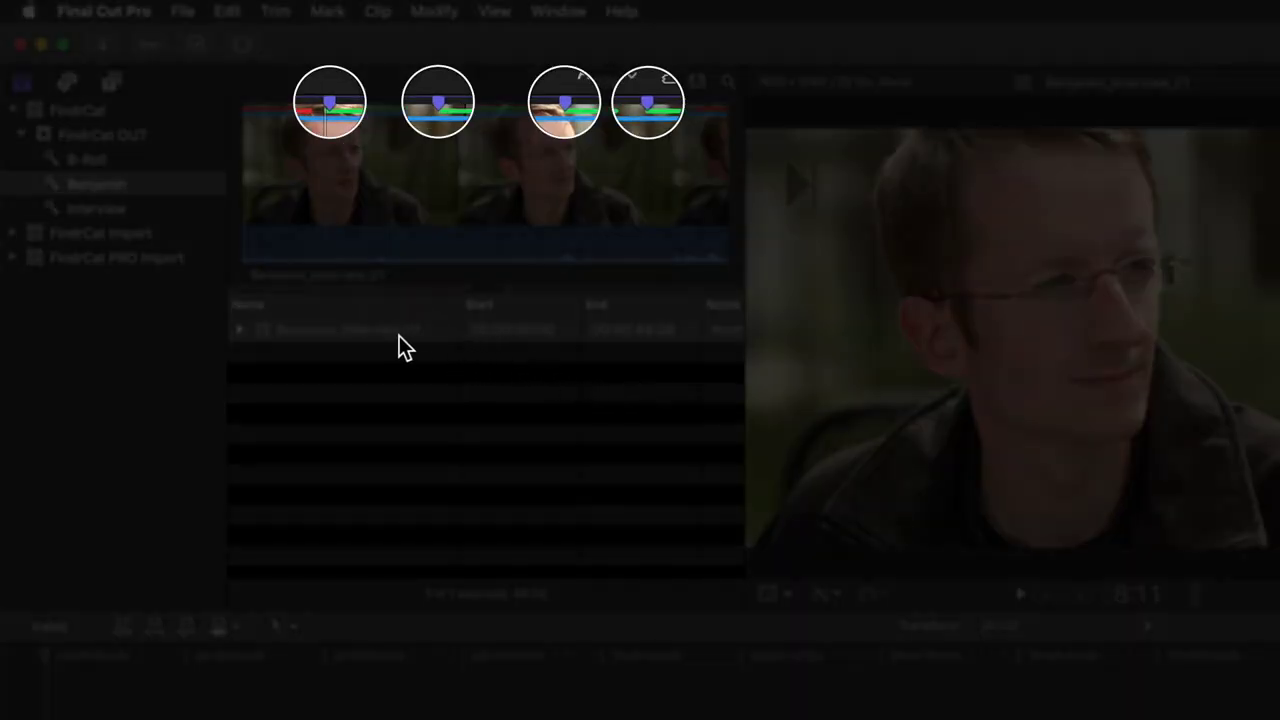
- Expand Benjamin_Interview_V1's row to check its markers and scroll across to its notes
{"action": "left_click", "coordinate": [314, 343]}
{"action": "left_click", "coordinate": [240, 331]}
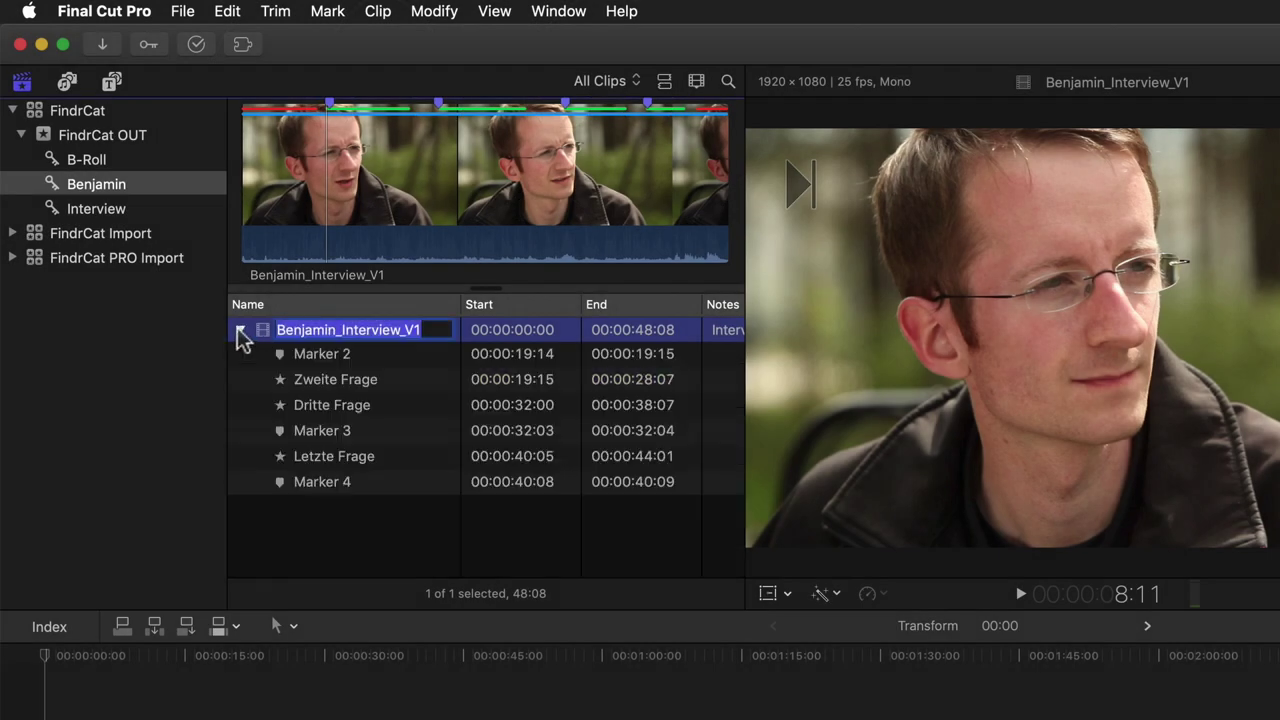
{"action": "left_click", "coordinate": [258, 335]}
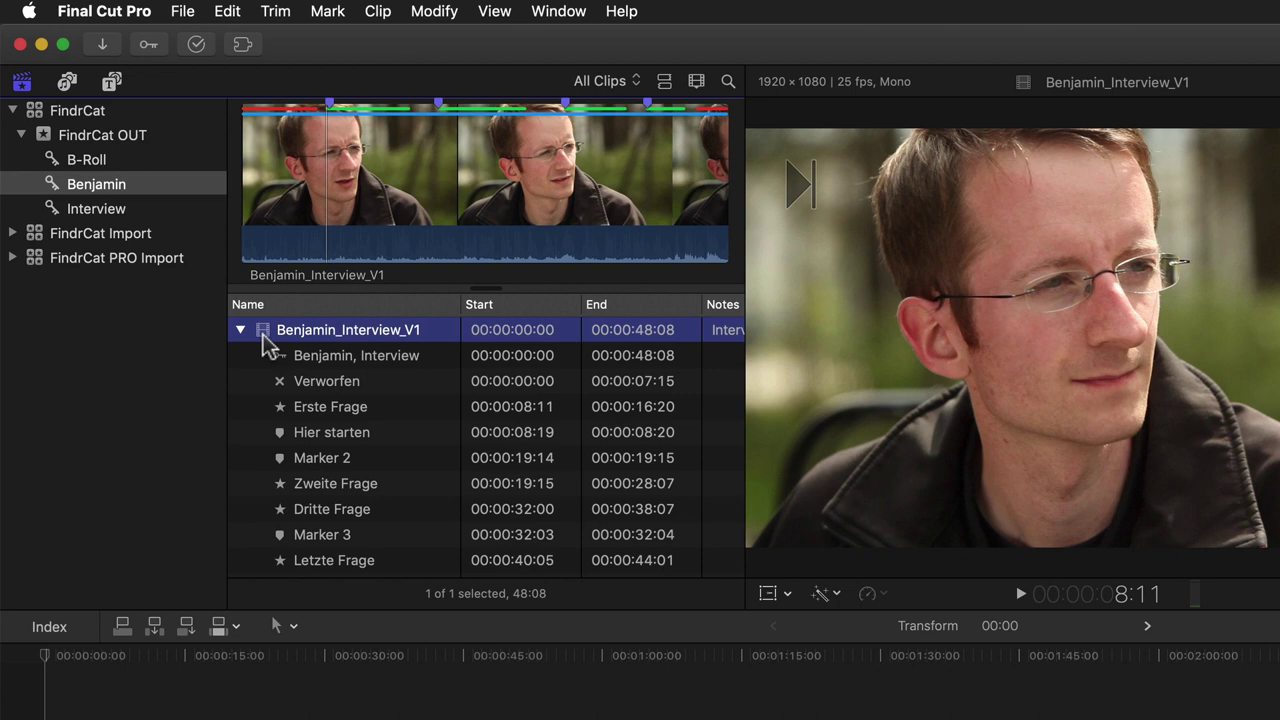
{"action": "scroll", "coordinate": [268, 342], "scroll_direction": "right", "scroll_amount": 10}
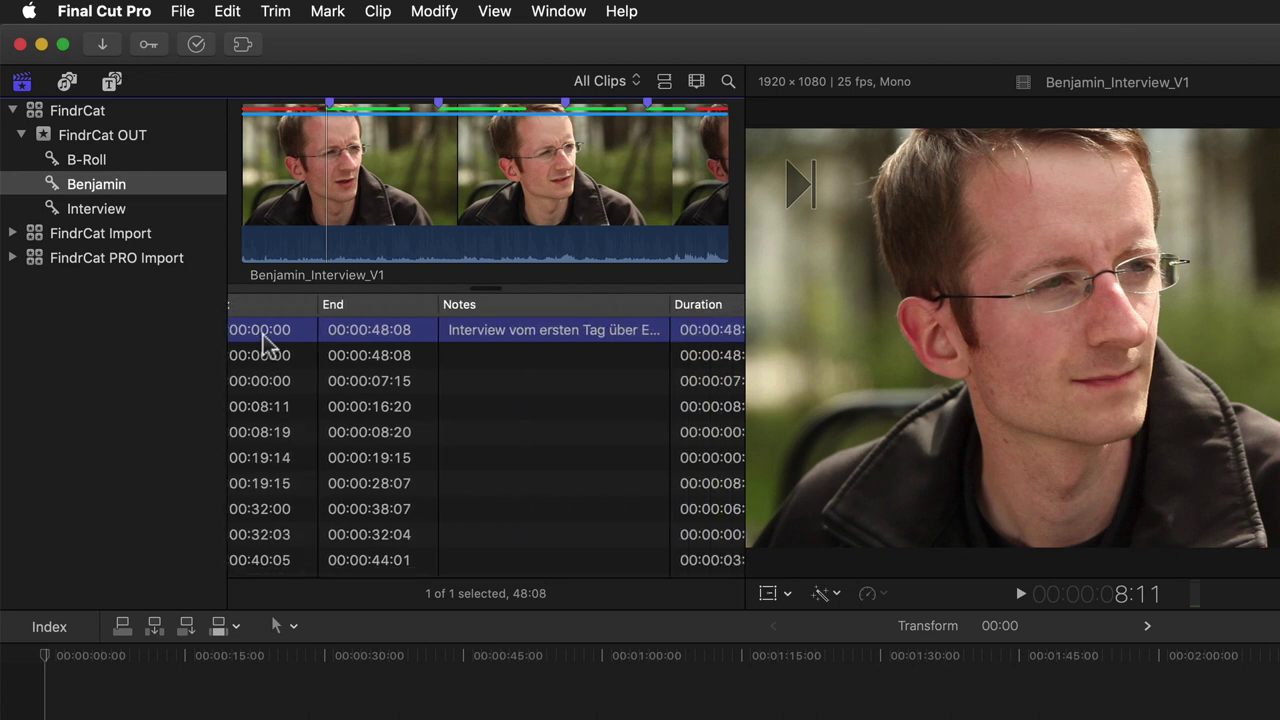
{"action": "scroll", "coordinate": [268, 342], "scroll_direction": "left", "scroll_amount": 10}
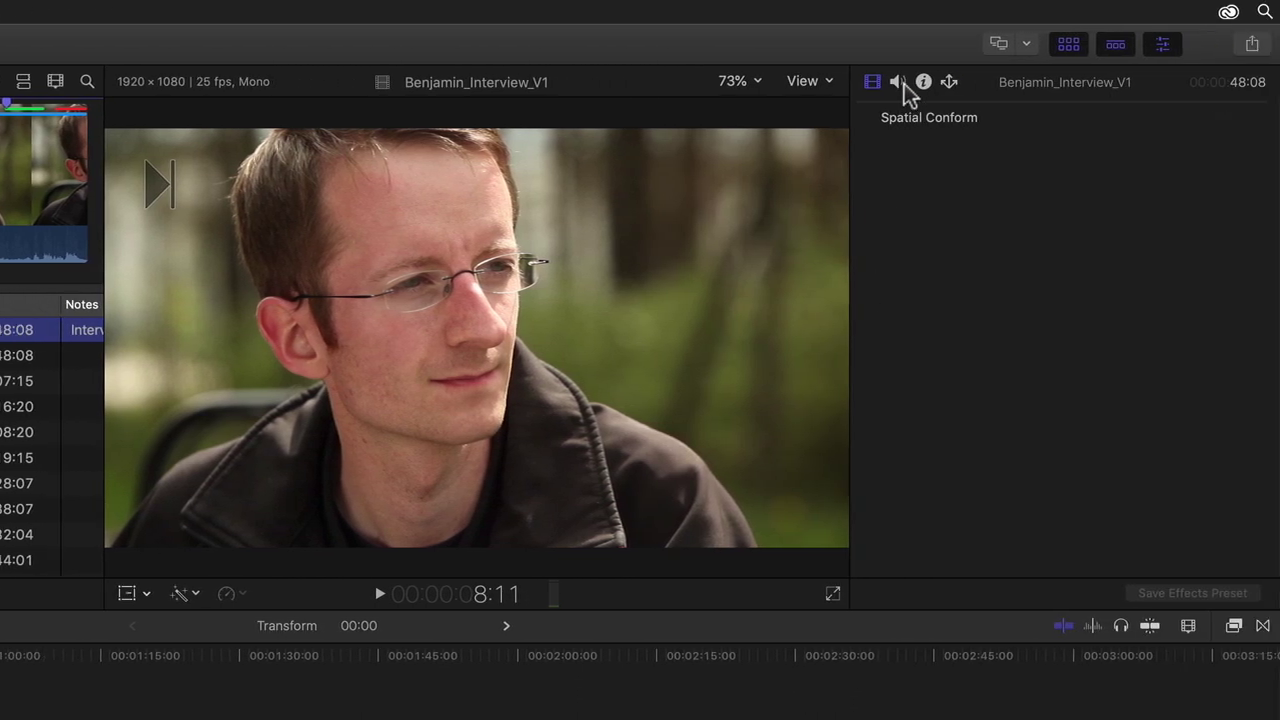
- Check the clip's Dual Mono audio channel setup unchanged, then list the four B-Roll clips
{"action": "left_click", "coordinate": [899, 83]}
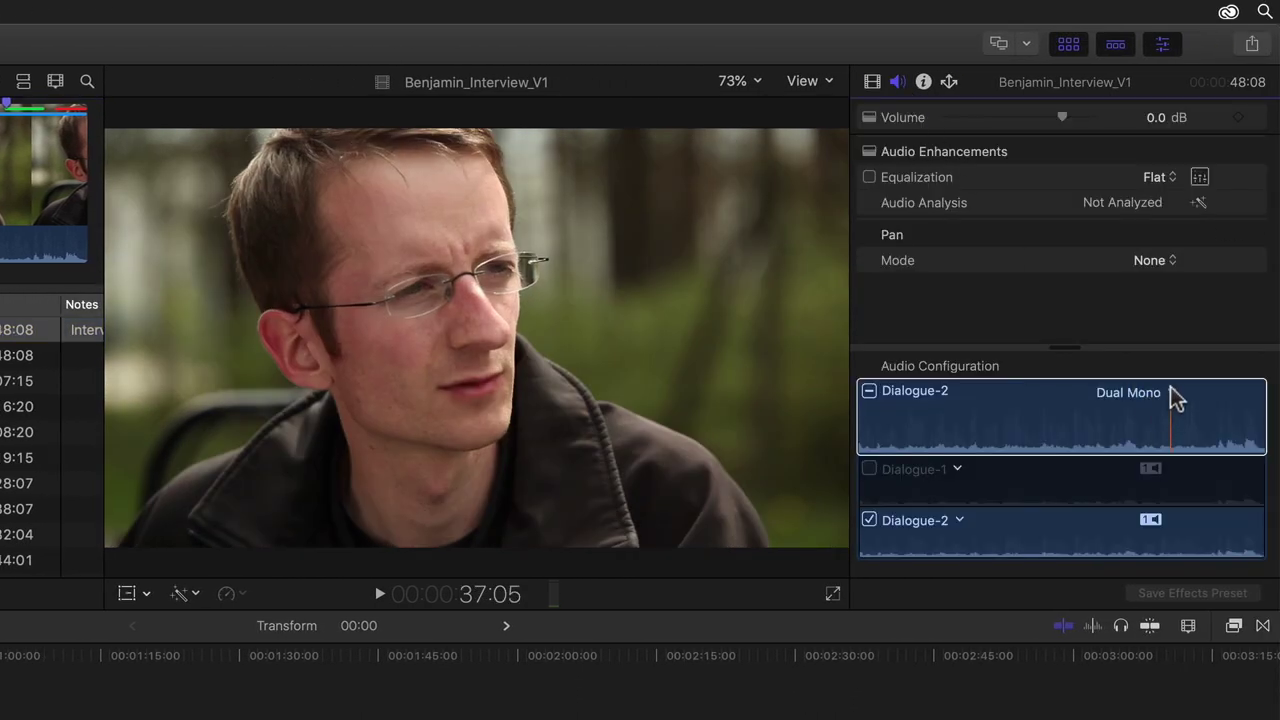
{"action": "left_click", "coordinate": [1170, 389]}
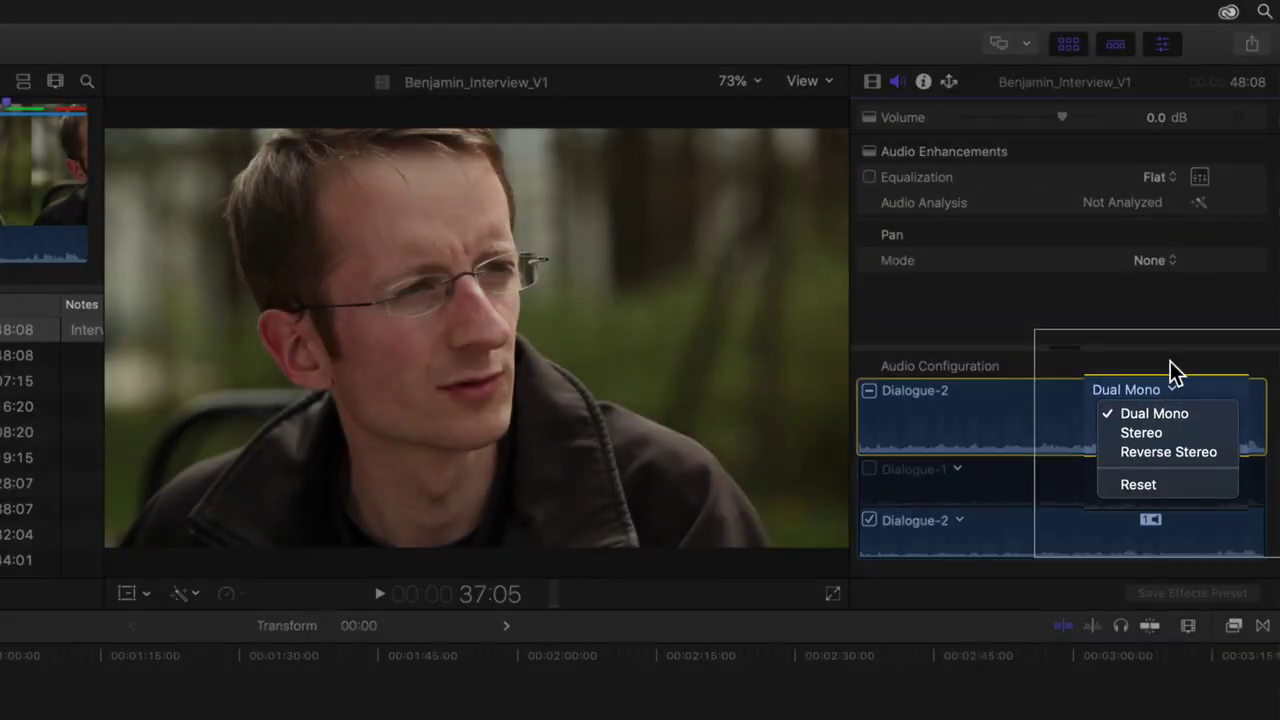
{"action": "key", "text": "Escape"}
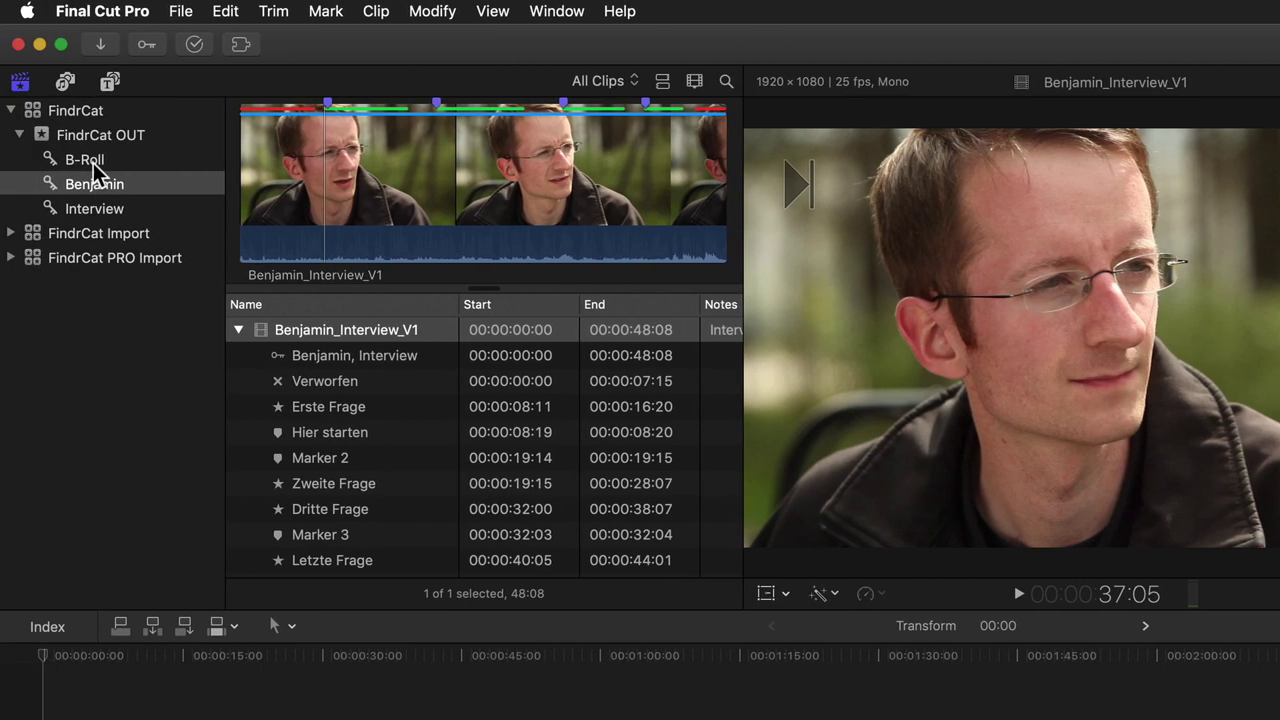
{"action": "left_click", "coordinate": [93, 163]}
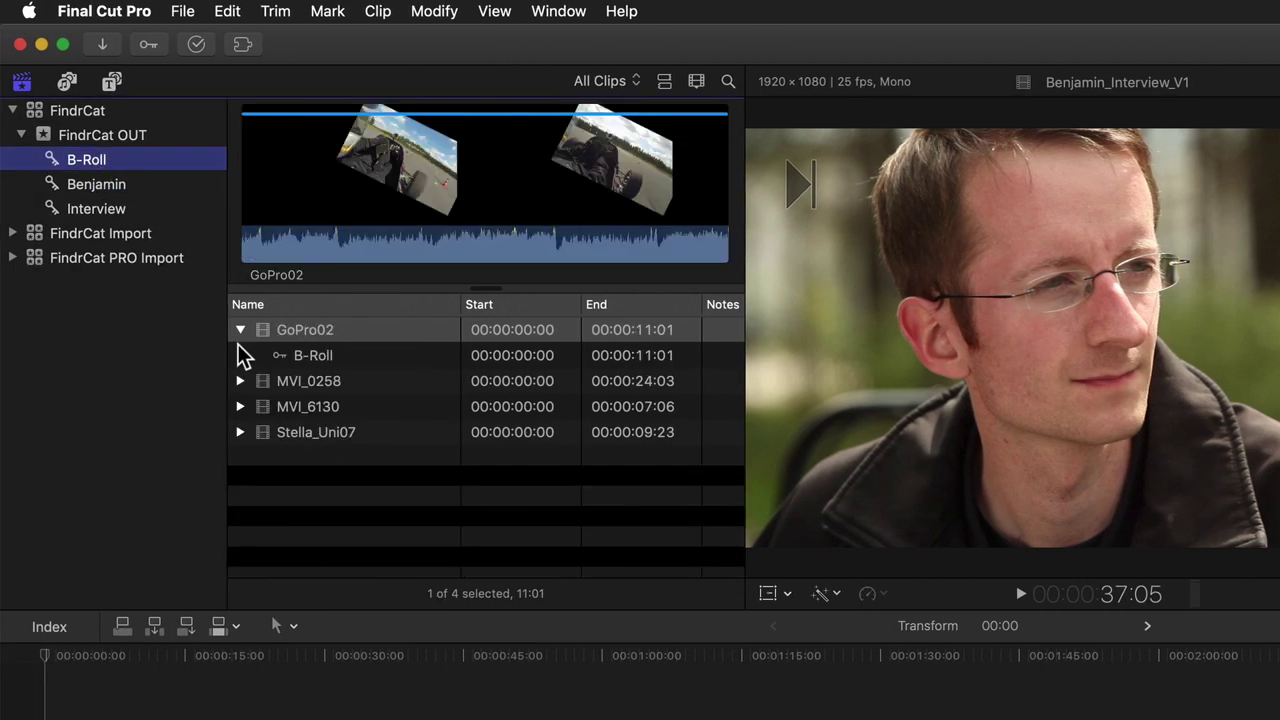
{"action": "left_click", "coordinate": [240, 331]}
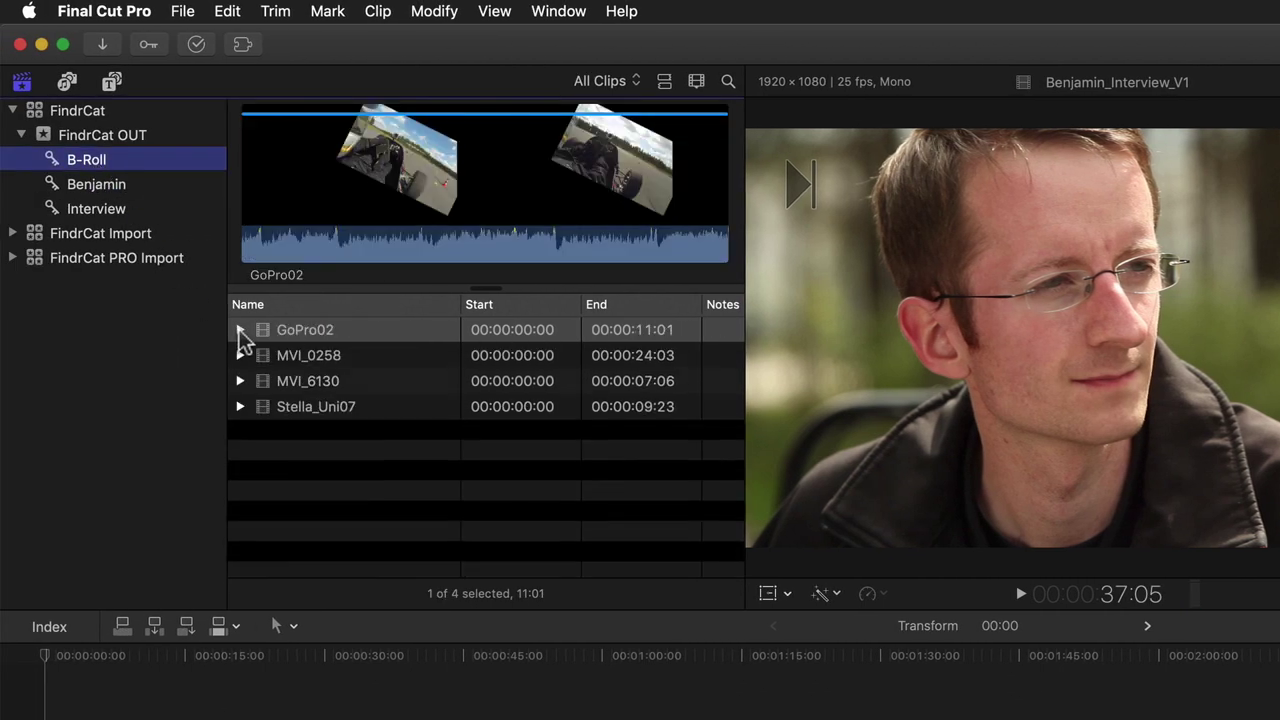
- Open GoPro02 in the timeline to verify −26,5° rotation and 58% scale, then restore filmstrip view
{"action": "left_click", "coordinate": [322, 336]}
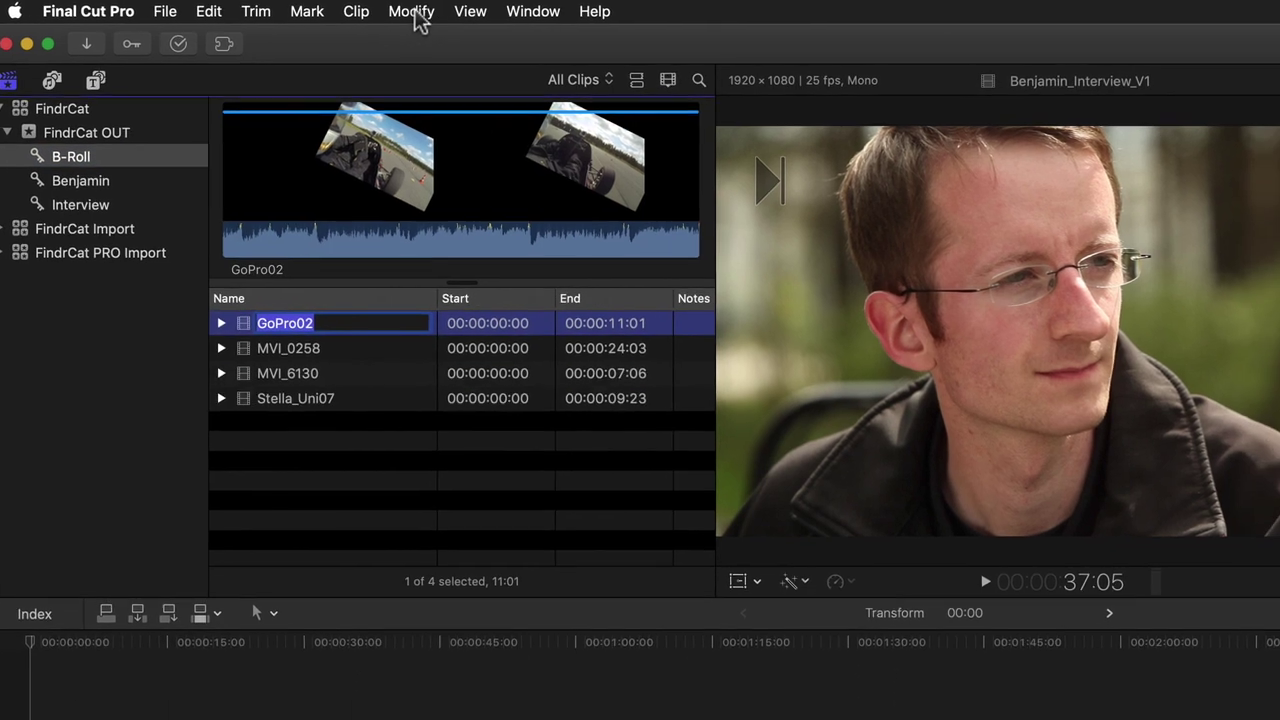
{"action": "left_click", "coordinate": [377, 11]}
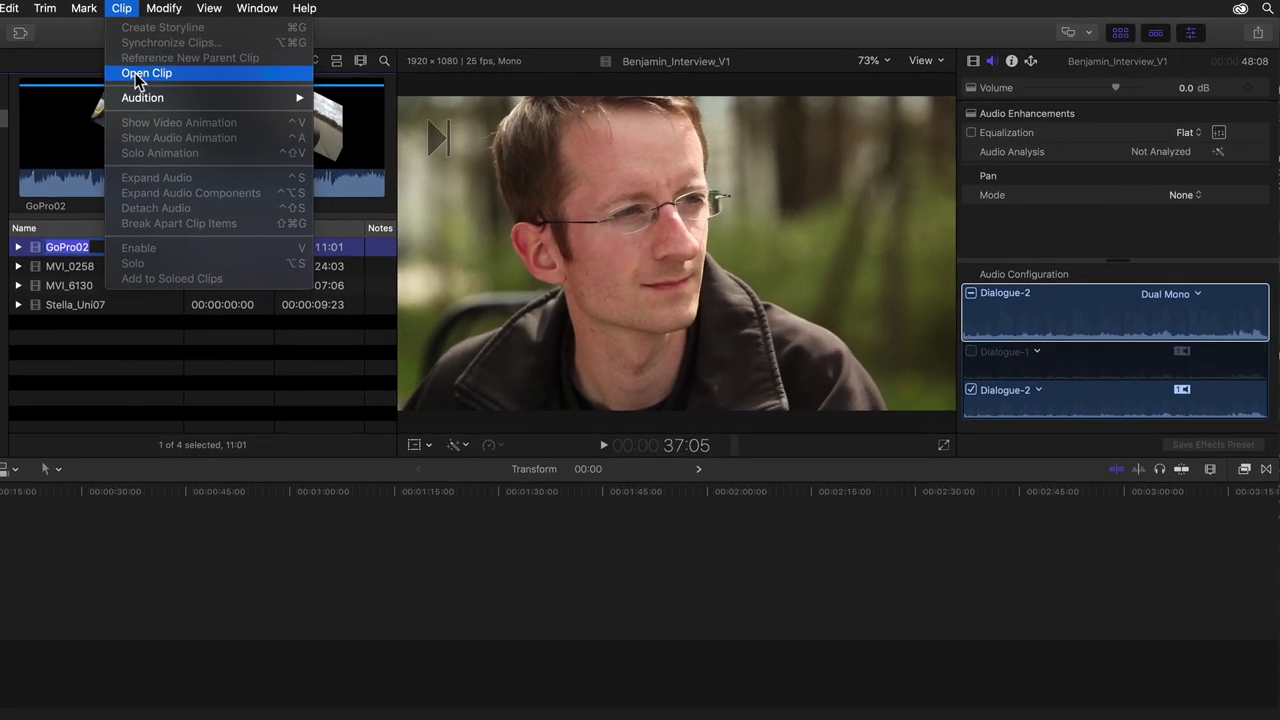
{"action": "left_click", "coordinate": [137, 80]}
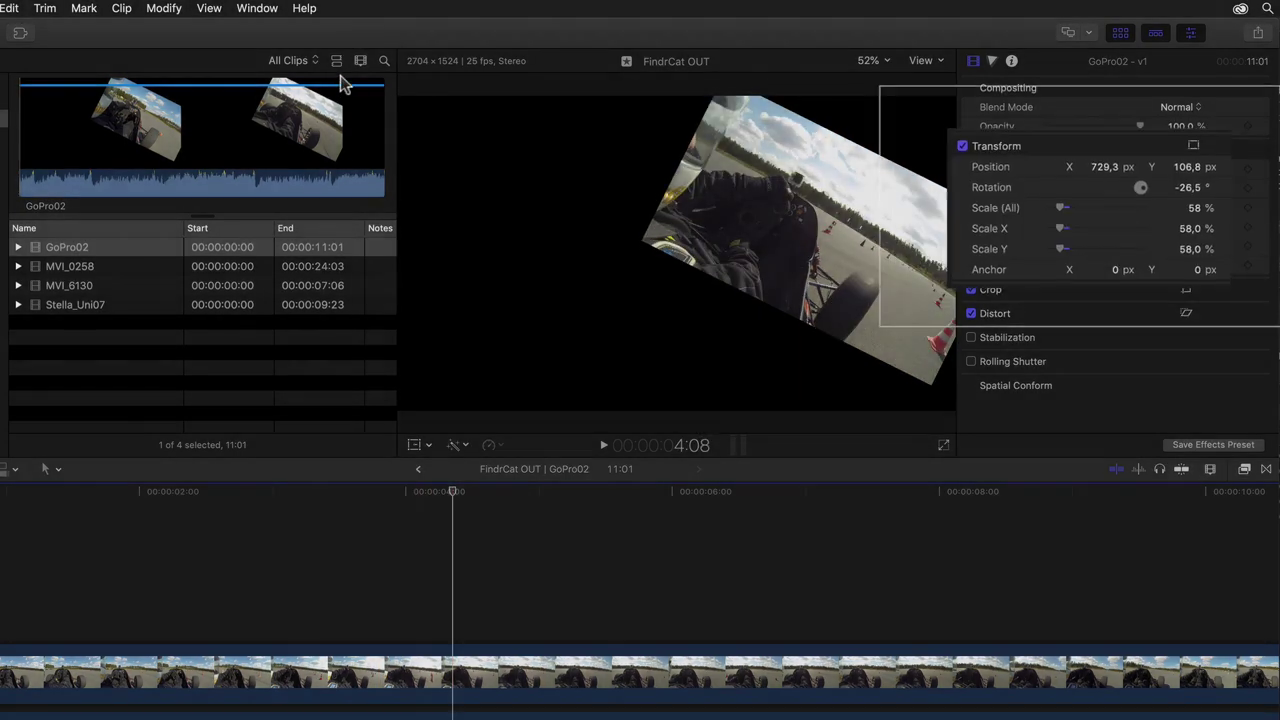
{"action": "left_click", "coordinate": [345, 65]}
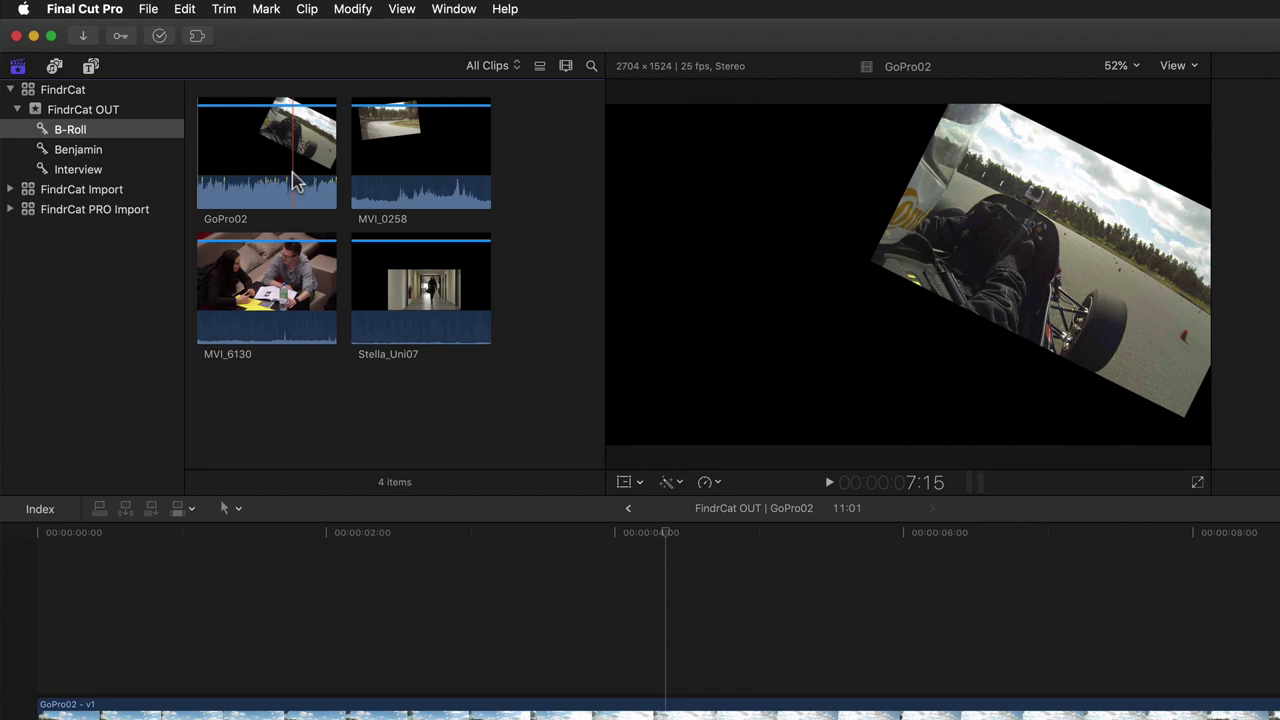
- Assign MVI_6130's audio the Music role, then show all six FindrCat OUT clips
{"action": "left_click", "coordinate": [288, 285]}
{"action": "right_click", "coordinate": [287, 287]}
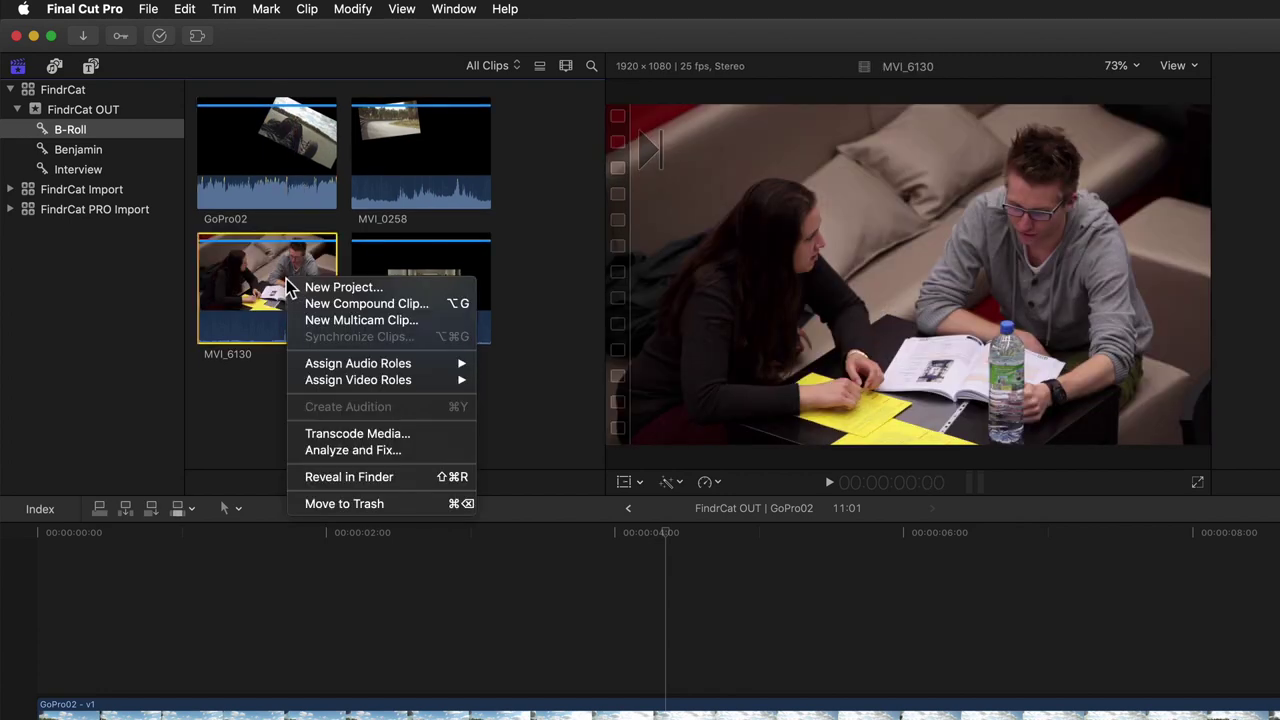
{"action": "mouse_move", "coordinate": [420, 363]}
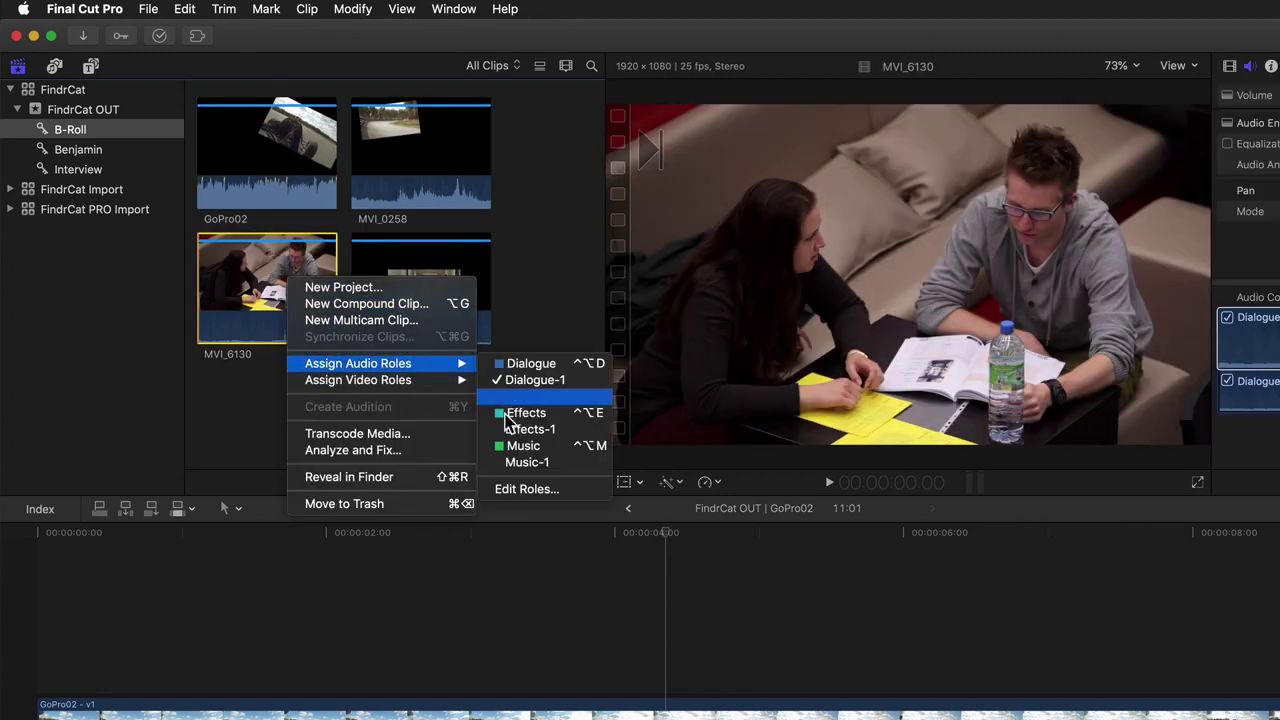
{"action": "left_click", "coordinate": [545, 452]}
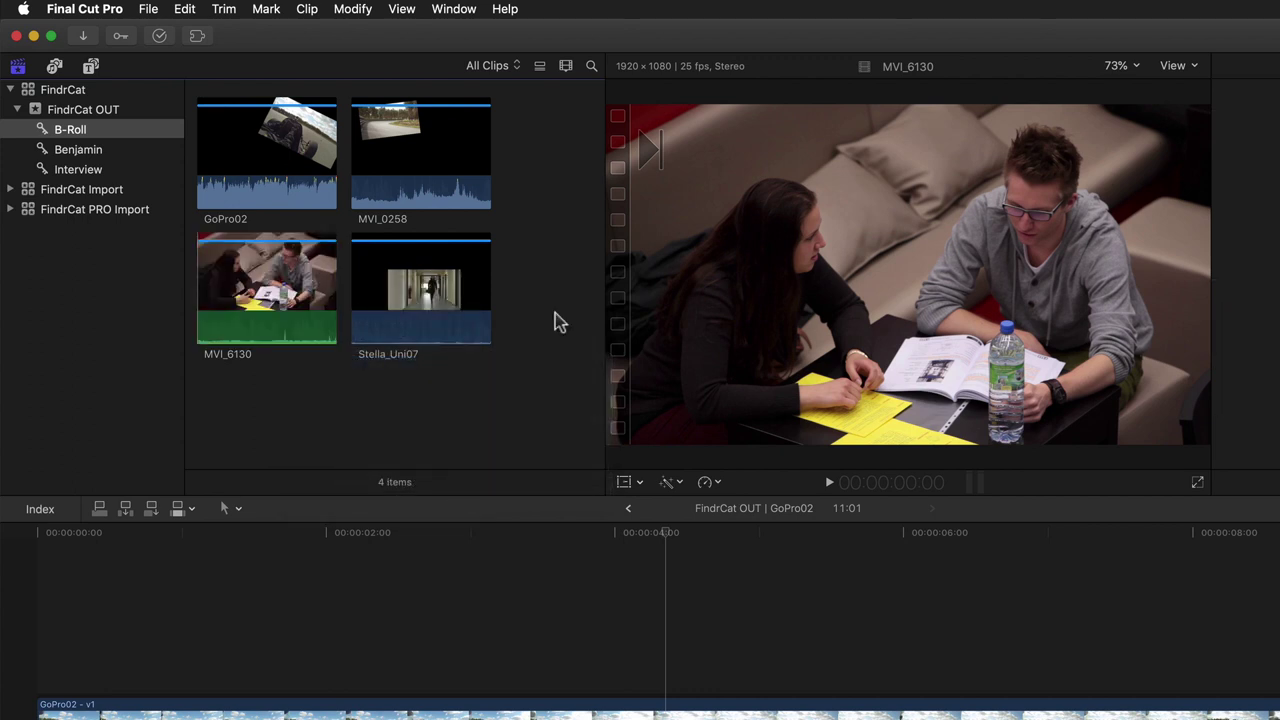
{"action": "left_click", "coordinate": [105, 110]}
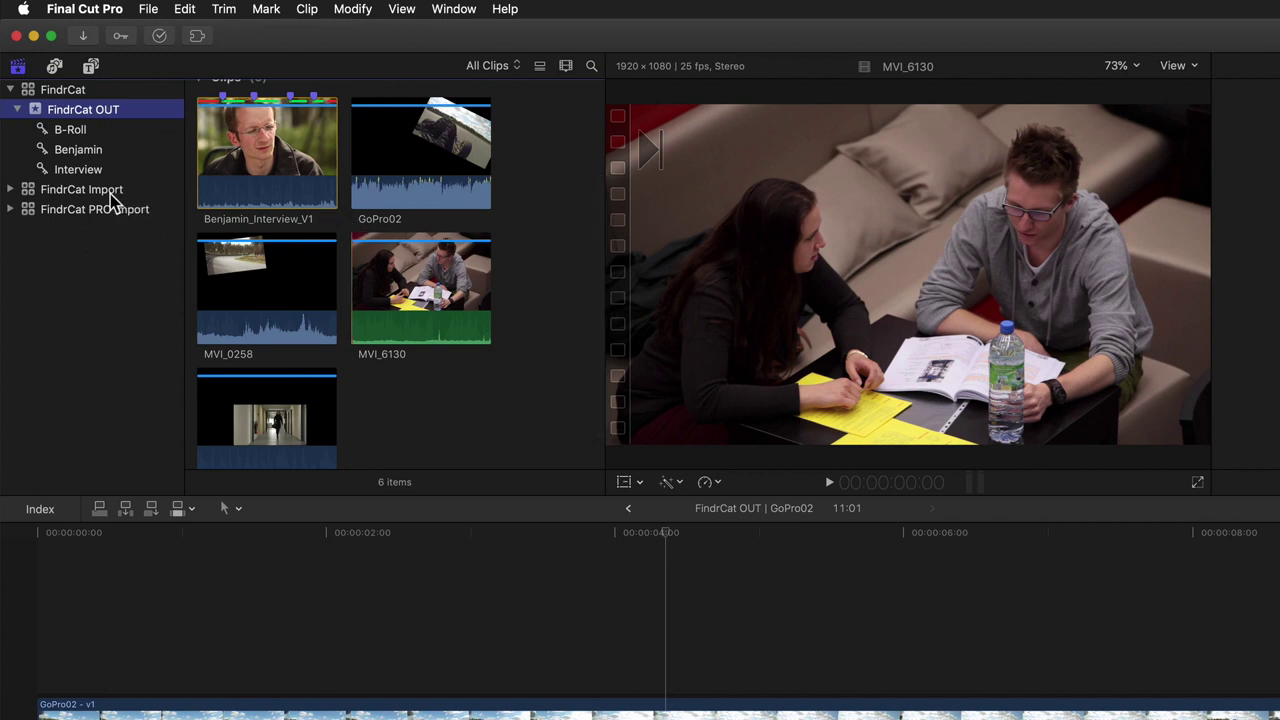
- Load FindrCat OUT's keywords into FindrCat and write 6 Finder tags onto the 5 exported files
{"action": "left_click", "coordinate": [58, 89]}
{"action": "left_click_drag", "start_coordinate": [57, 104], "coordinate": [1279, 267]}
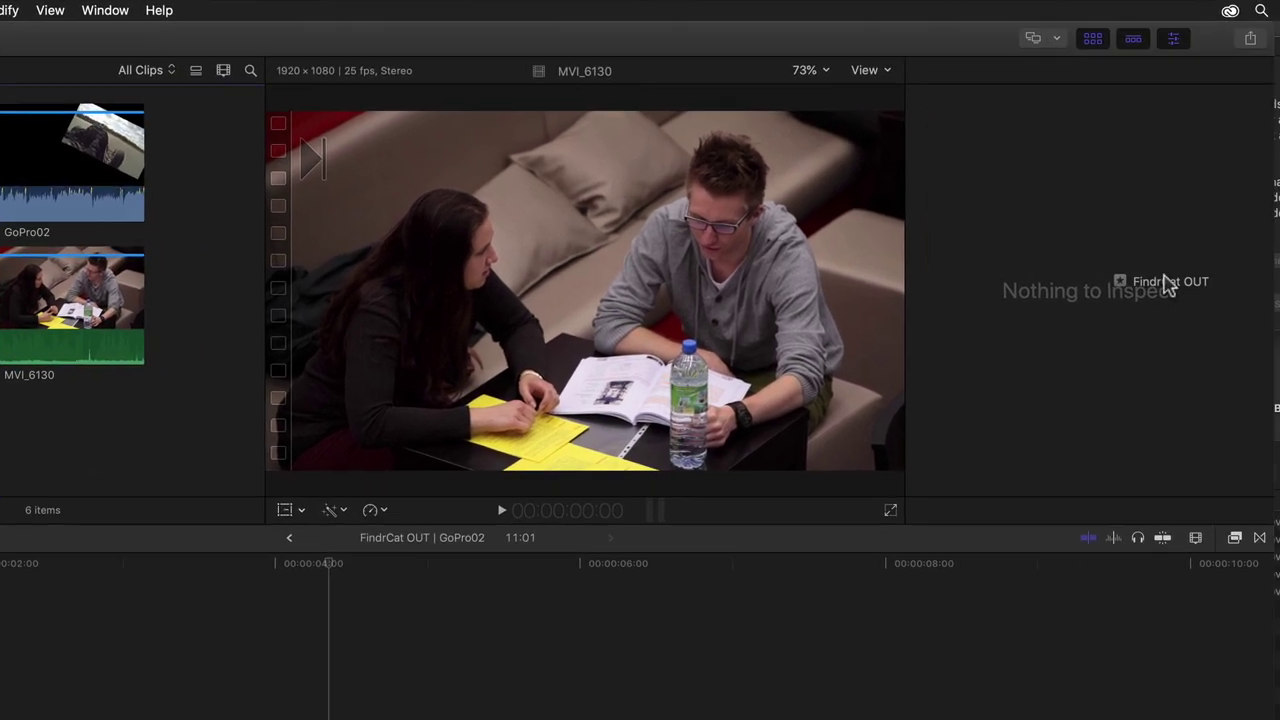
{"action": "left_click_drag", "start_coordinate": [1168, 285], "coordinate": [1191, 220]}
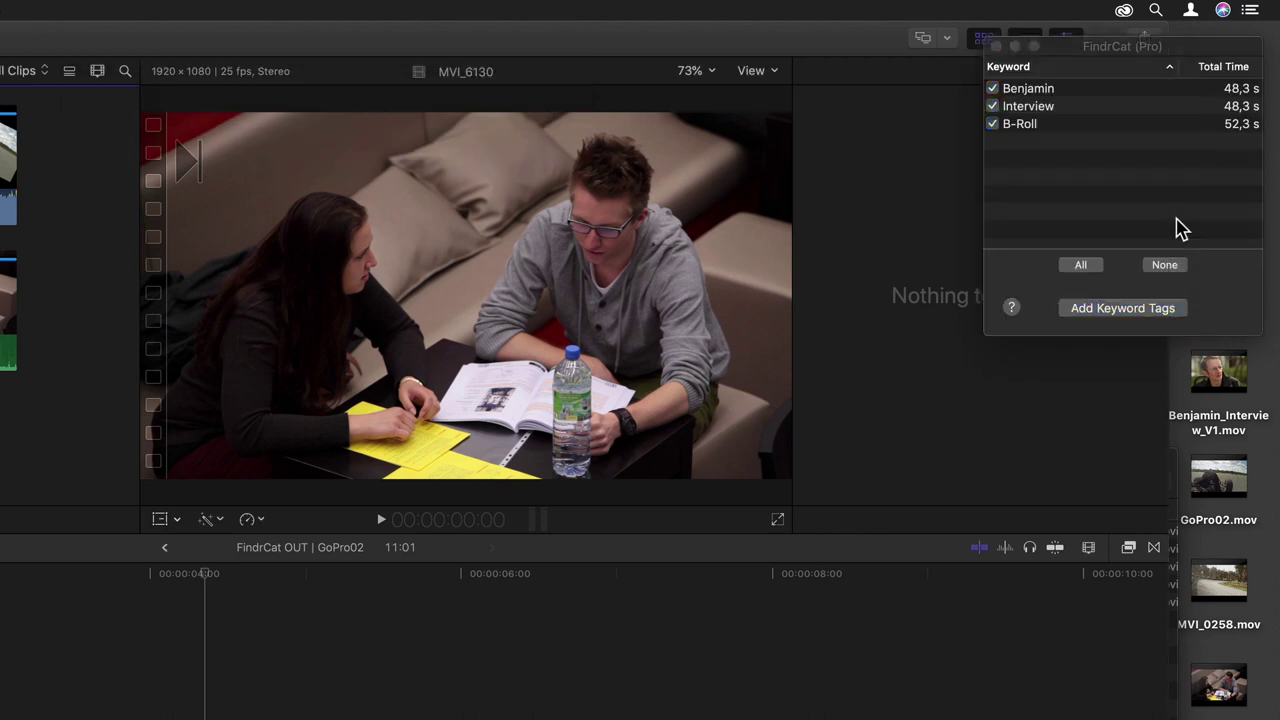
{"action": "left_click", "coordinate": [1113, 313]}
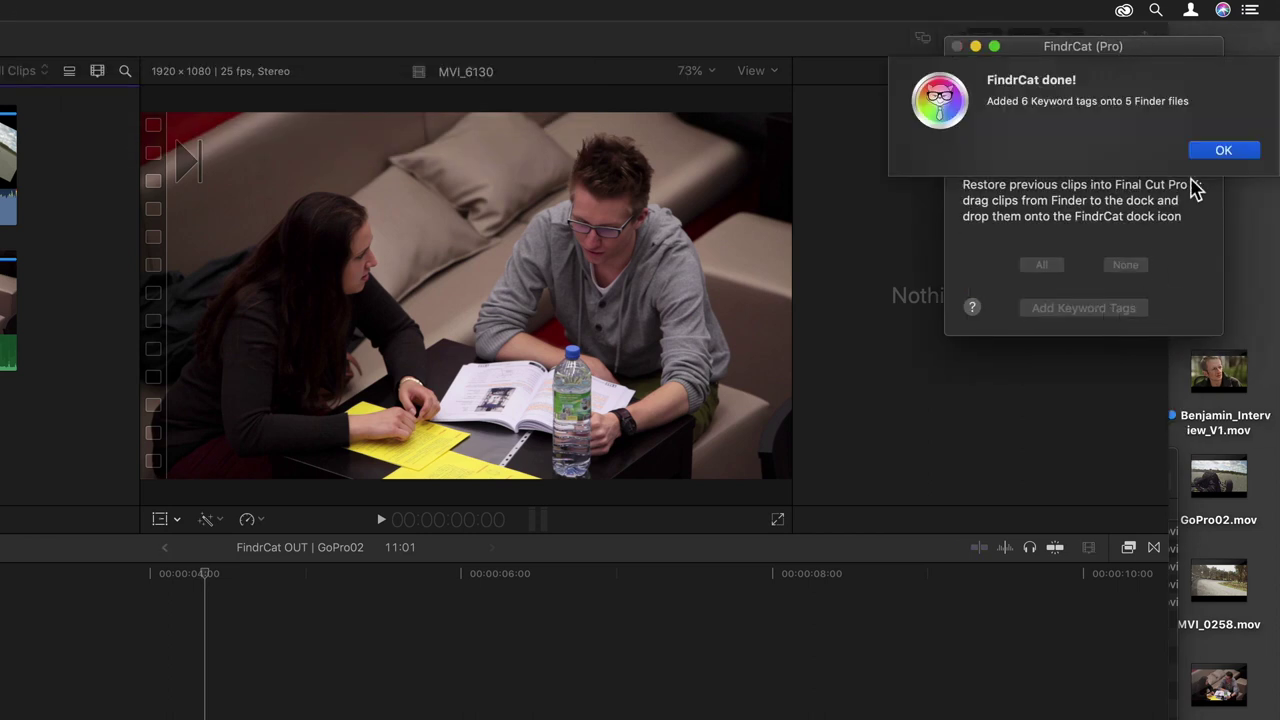
{"action": "left_click", "coordinate": [1218, 152]}
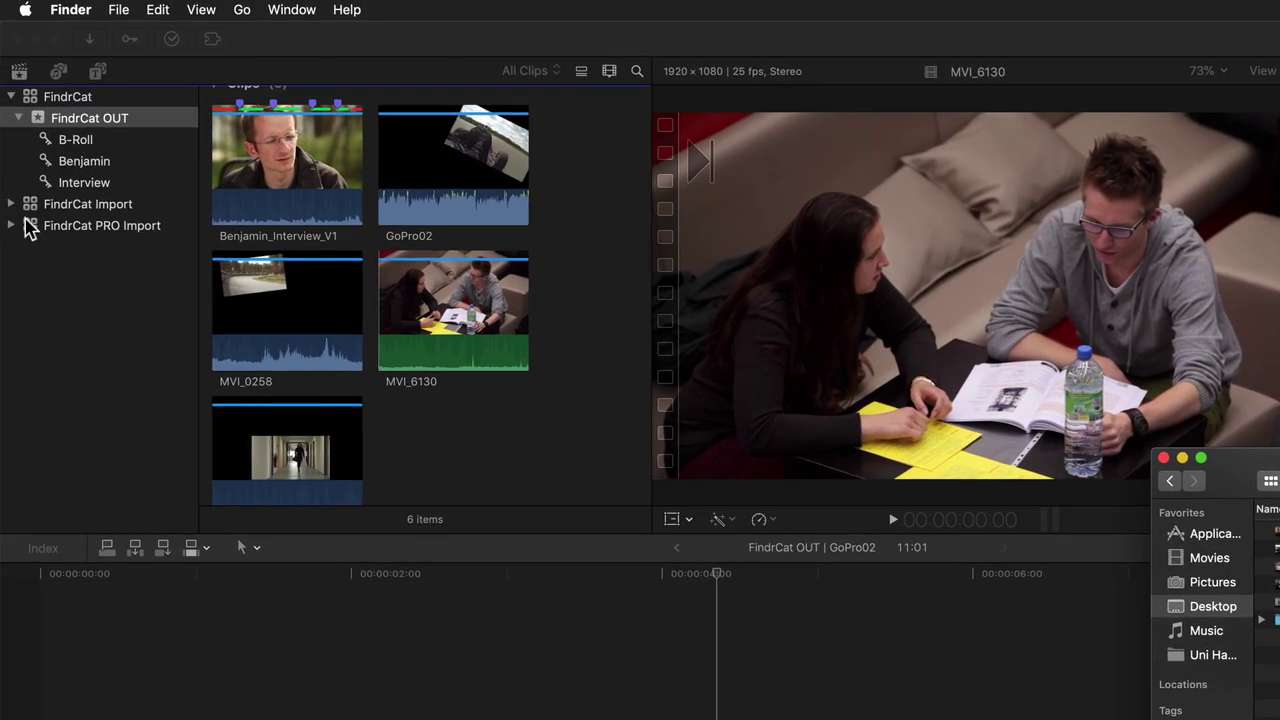
- Import the five desktop movies, including Benjamin_Interview_V1, into FindrCat Import's In event
{"action": "left_click", "coordinate": [30, 208]}
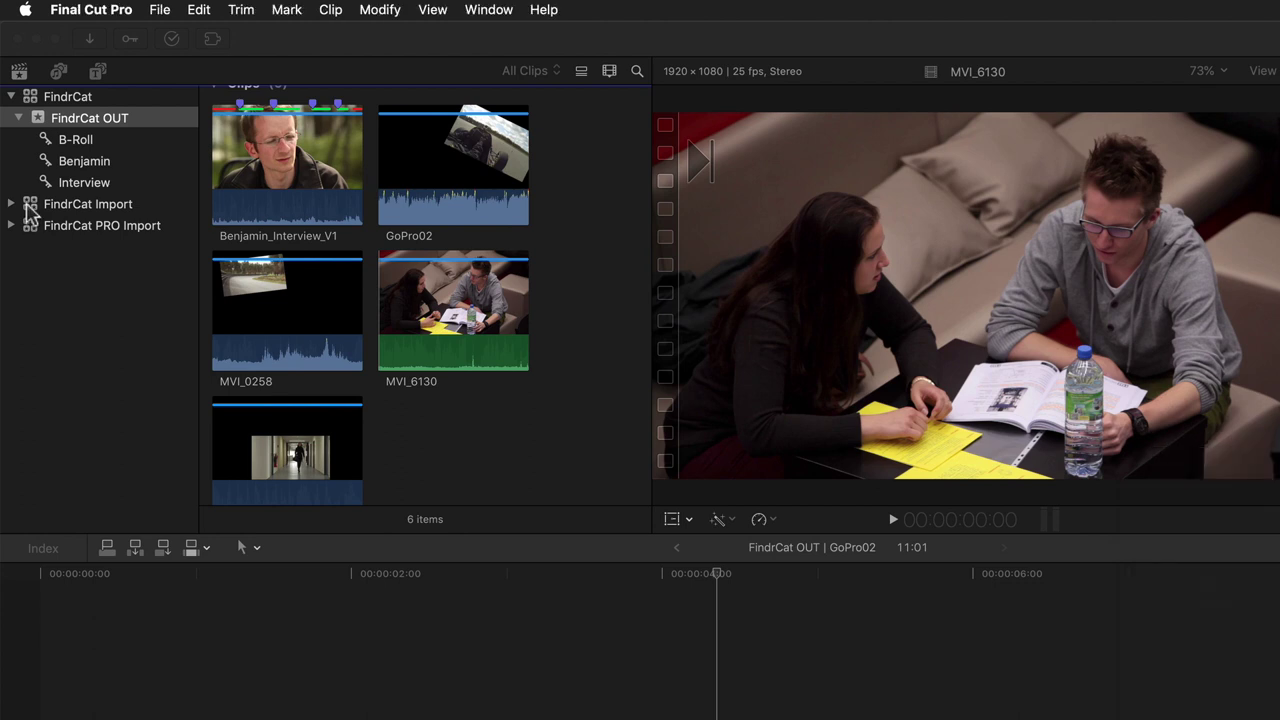
{"action": "left_click", "coordinate": [30, 208]}
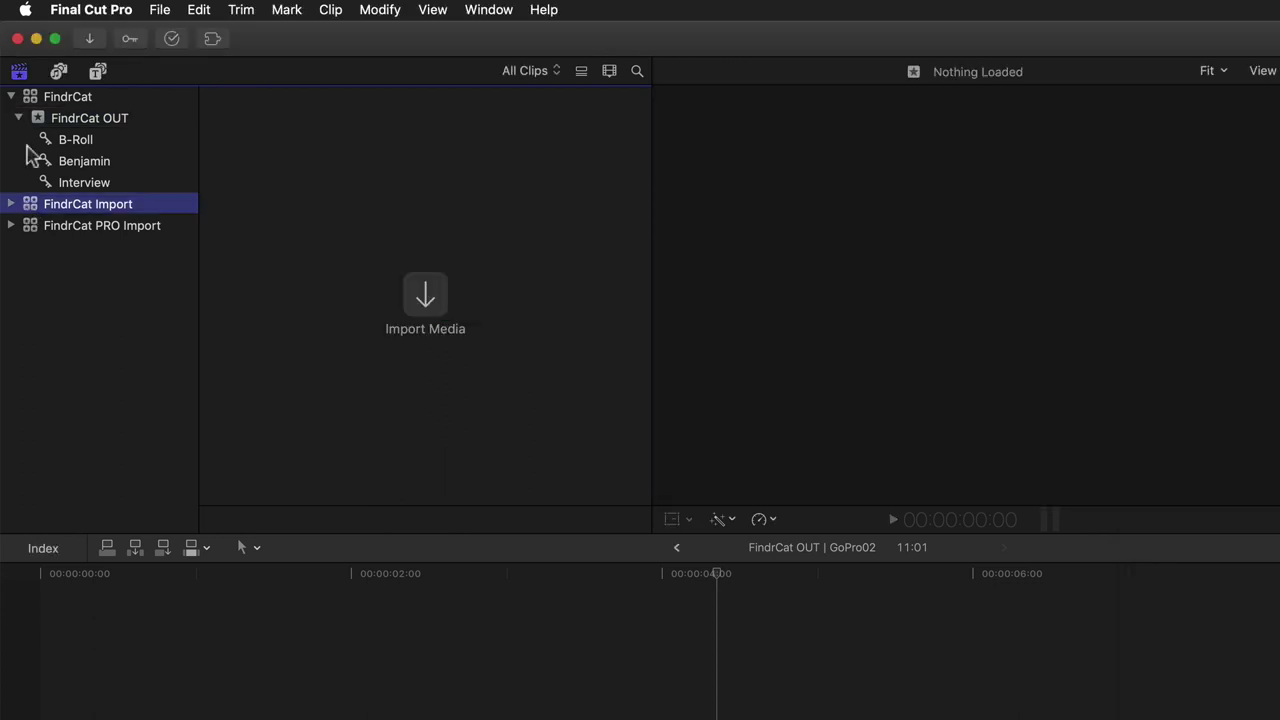
{"action": "left_click", "coordinate": [10, 97]}
{"action": "left_click", "coordinate": [10, 119]}
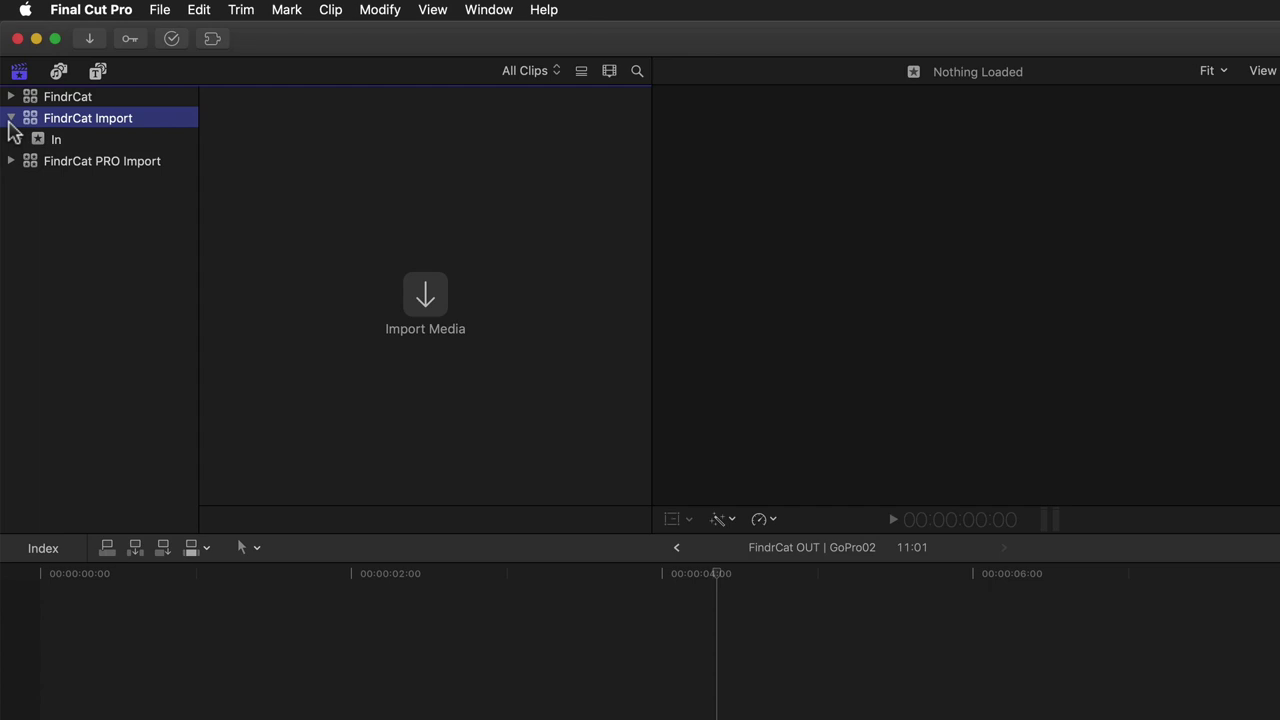
{"action": "left_click", "coordinate": [89, 39]}
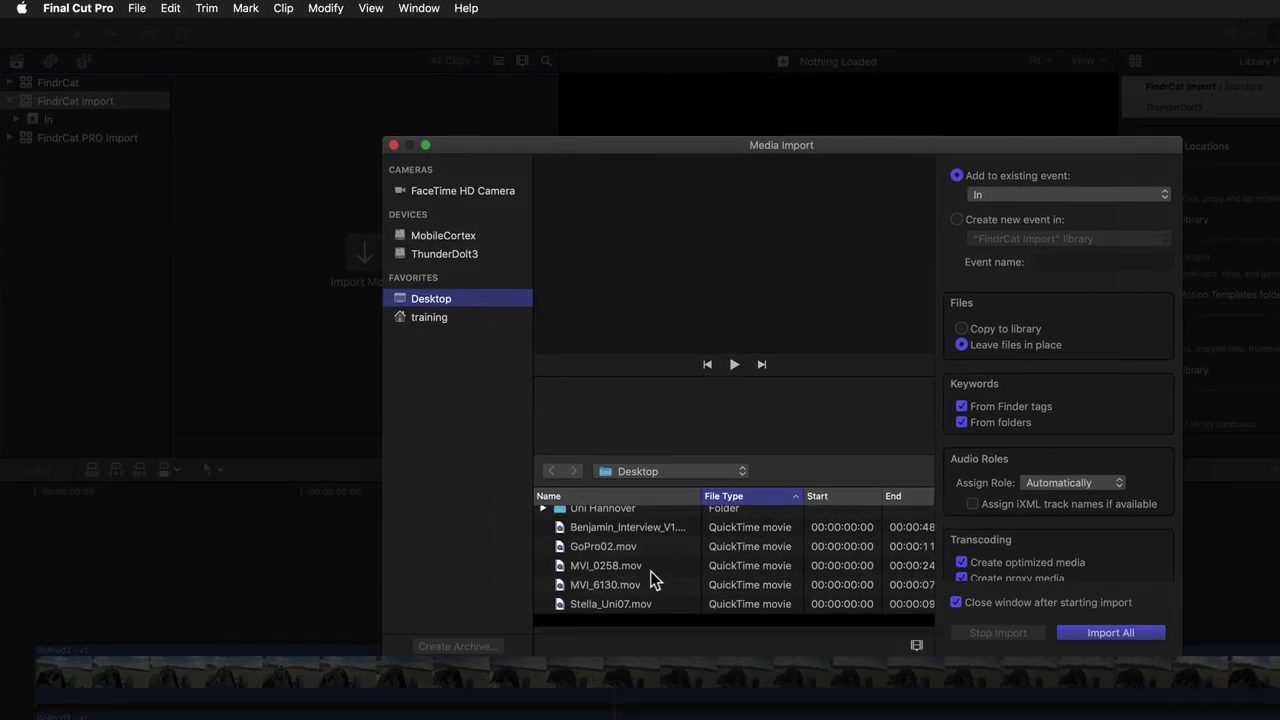
{"action": "left_click", "coordinate": [628, 536]}
{"action": "left_click", "coordinate": [637, 612], "text": "shift"}
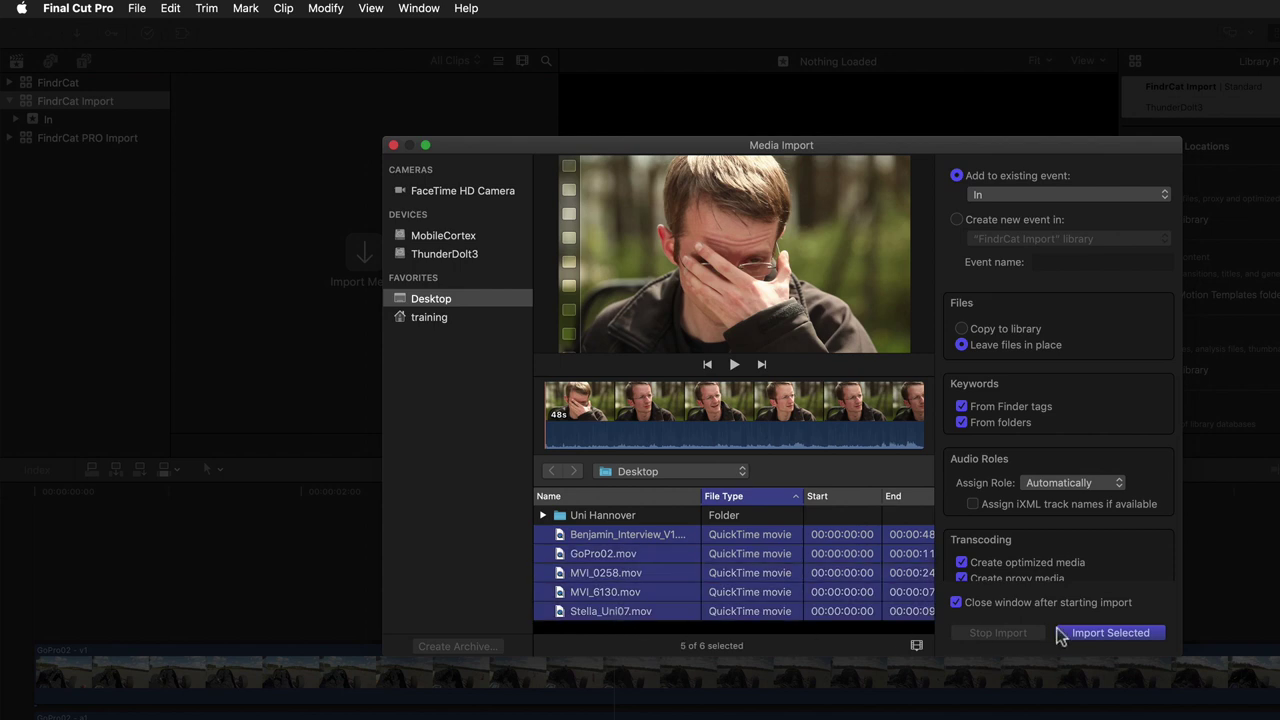
{"action": "left_click", "coordinate": [1110, 632]}
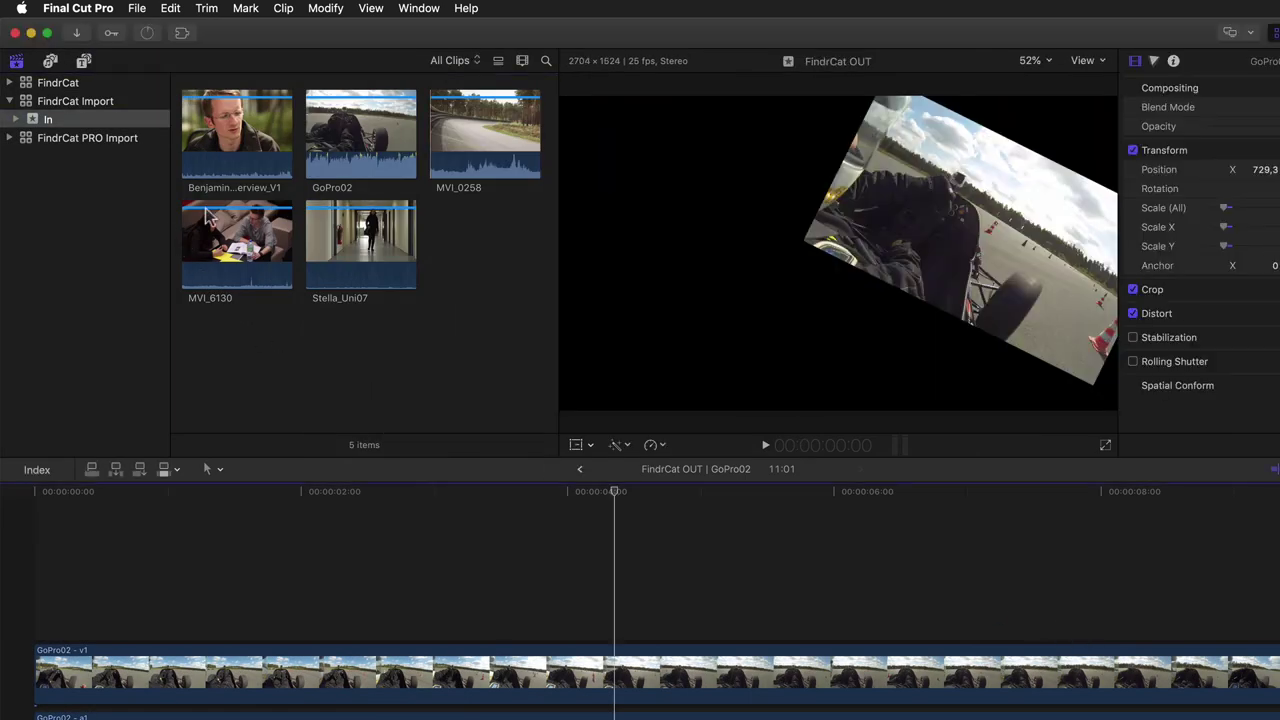
- Inspect the In event's B-Roll, Benjamin and Interview keyword collections, then fold them away
{"action": "left_click", "coordinate": [32, 120]}
{"action": "left_click", "coordinate": [16, 120]}
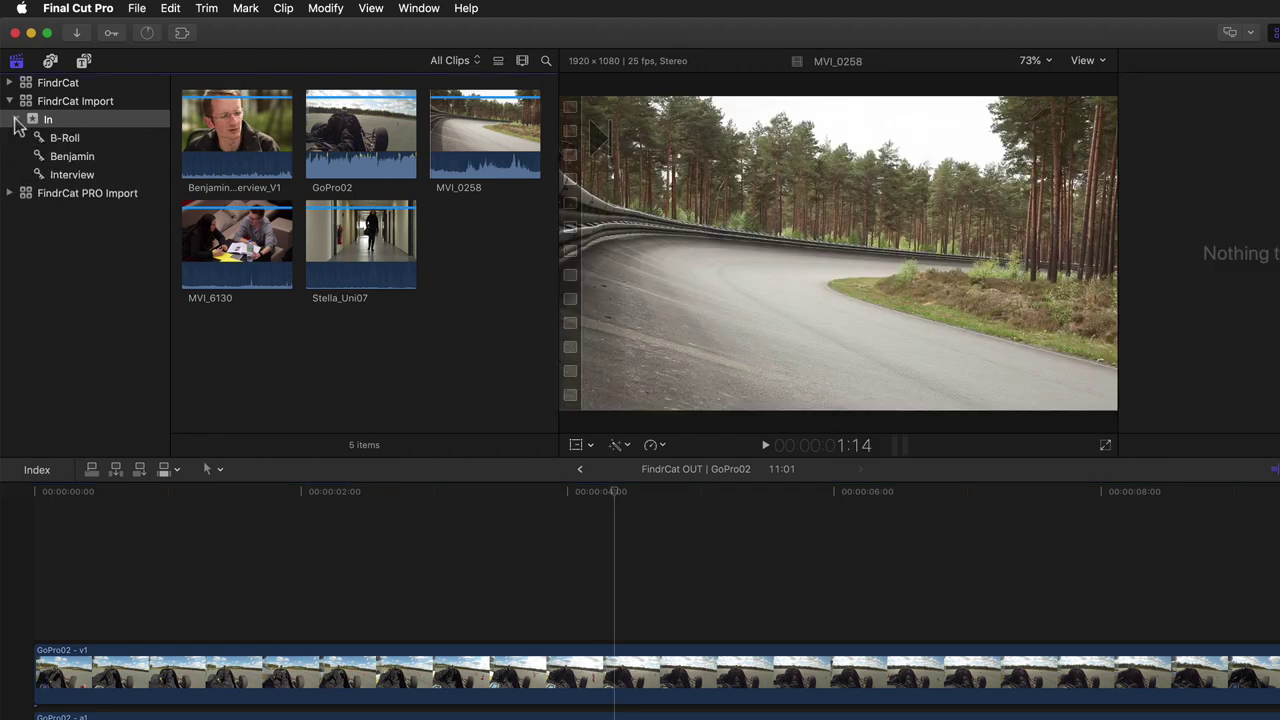
{"action": "left_click", "coordinate": [65, 140]}
{"action": "left_click", "coordinate": [72, 157]}
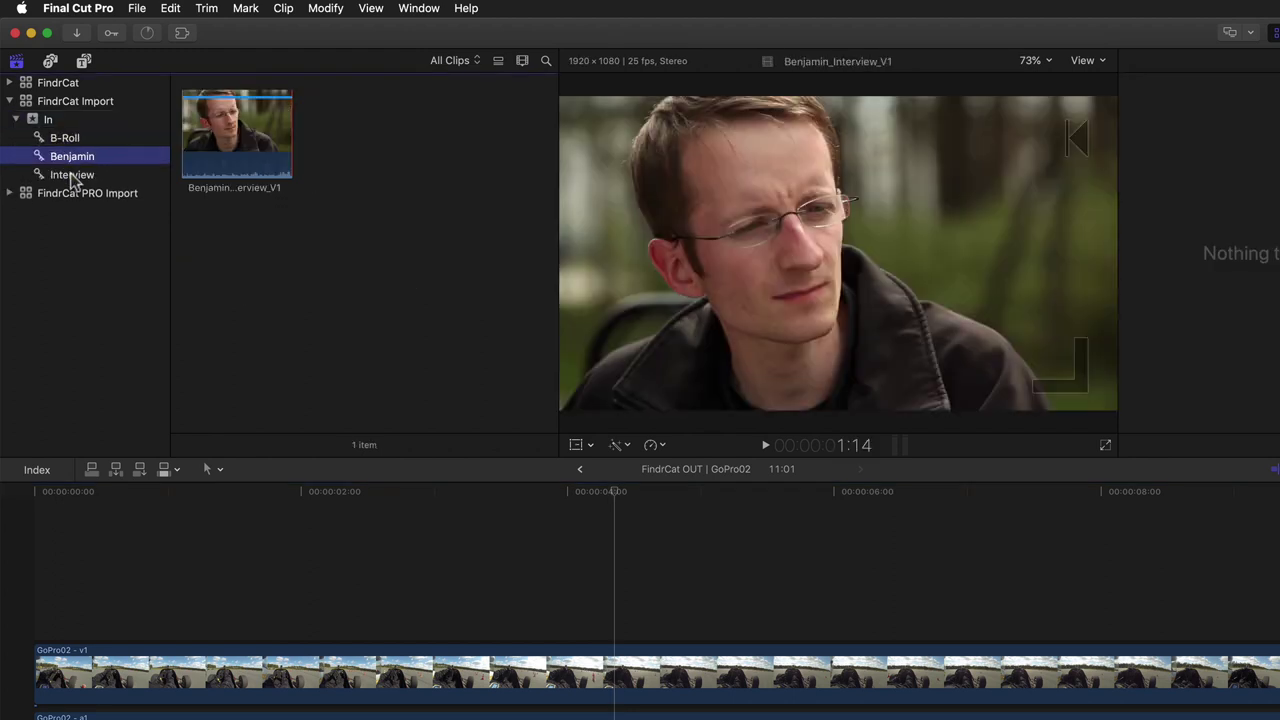
{"action": "left_click", "coordinate": [72, 176]}
{"action": "left_click", "coordinate": [65, 140]}
{"action": "left_click", "coordinate": [52, 120]}
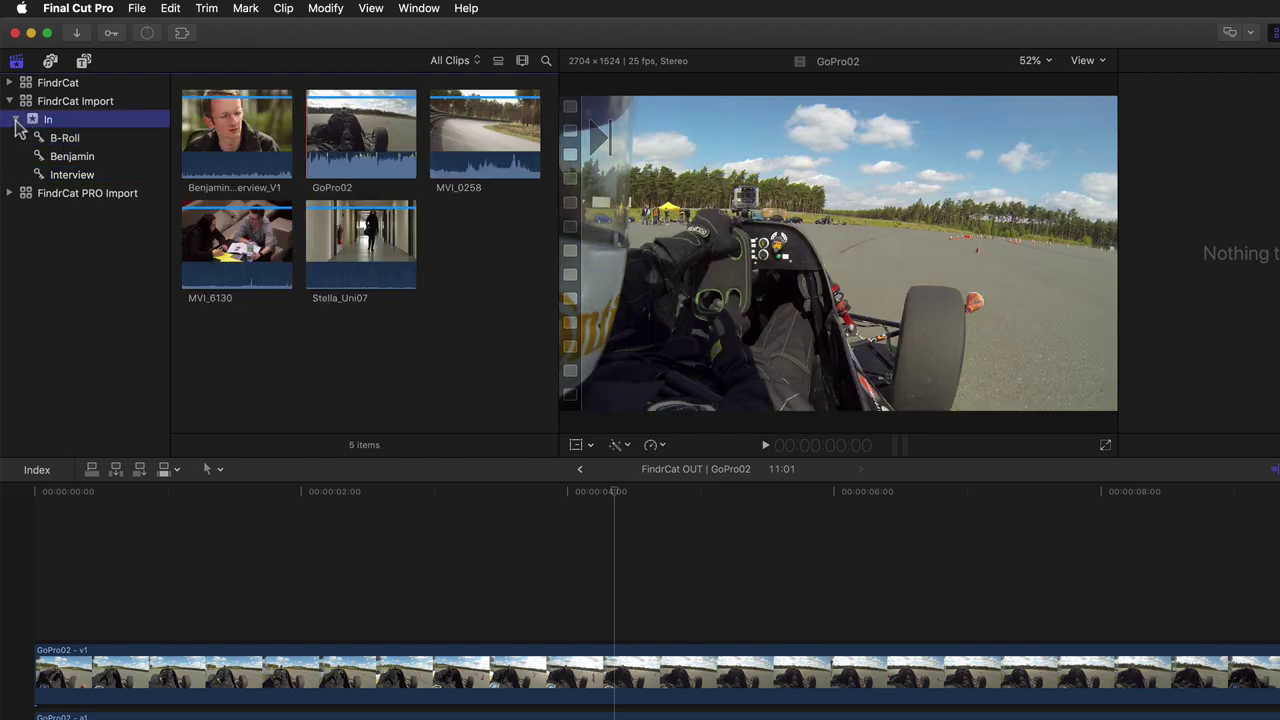
{"action": "left_click", "coordinate": [16, 120]}
- Hand all desktop clips to FindrCat and send them to the FindrCat PRO Import library
{"action": "left_click", "coordinate": [9, 101]}
{"action": "left_click", "coordinate": [40, 119]}
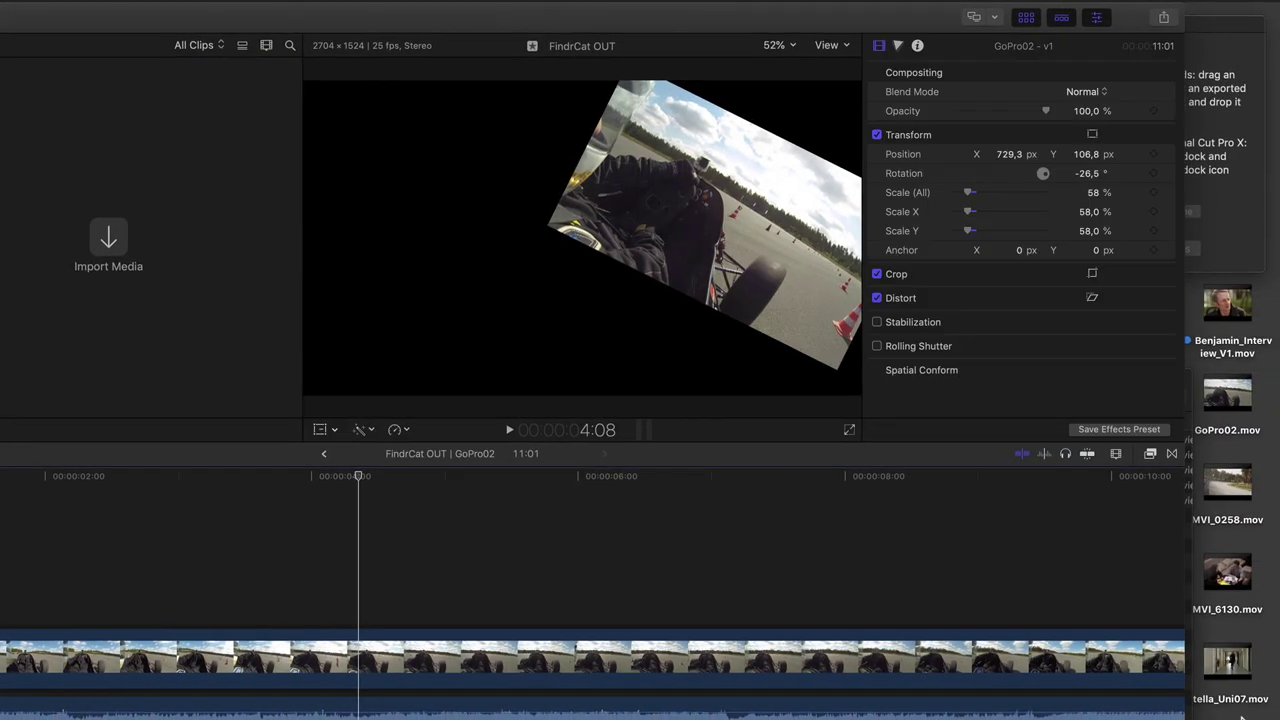
{"action": "key", "text": "super+a"}
{"action": "left_click_drag", "start_coordinate": [1219, 320], "coordinate": [1216, 287]}
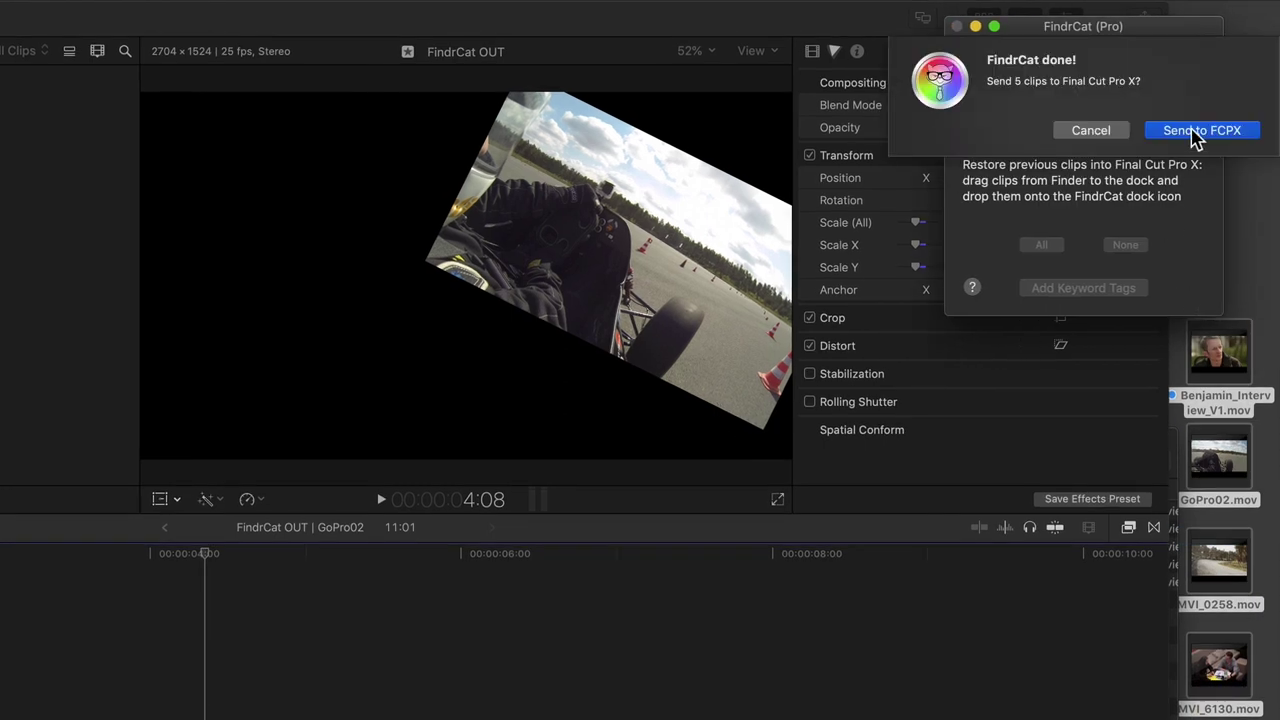
{"action": "left_click", "coordinate": [1196, 132]}
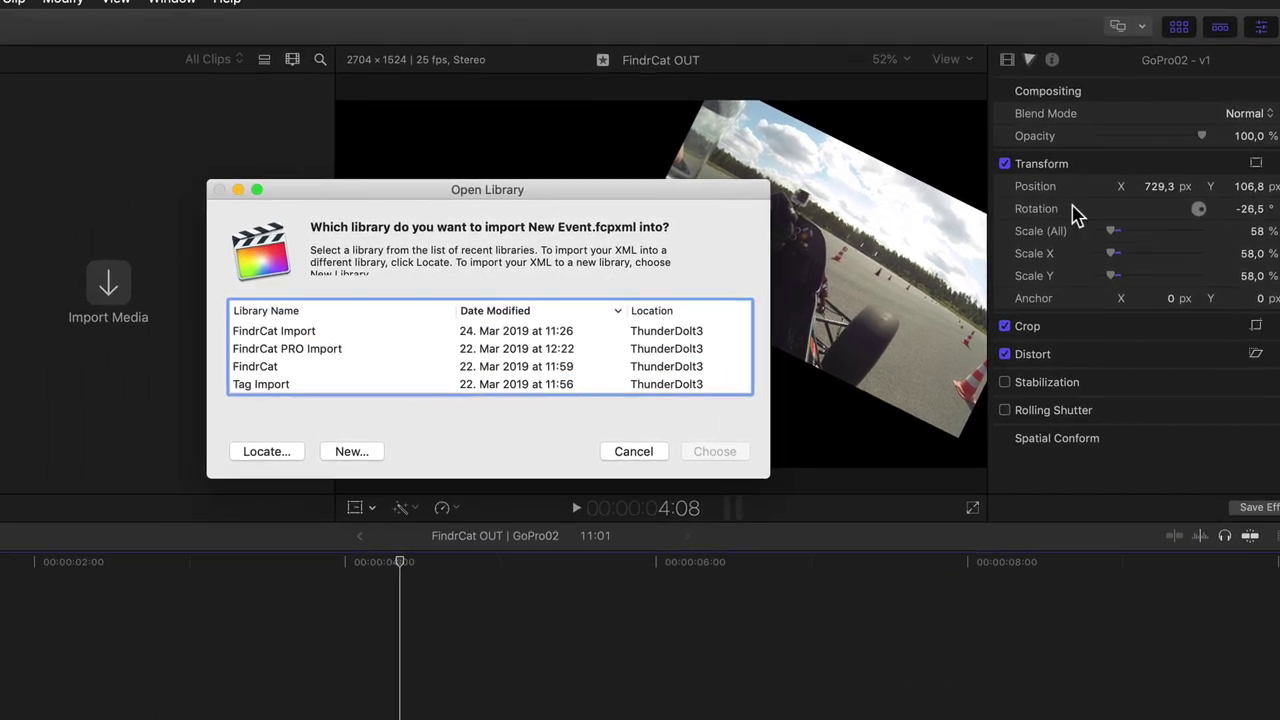
{"action": "left_click", "coordinate": [312, 347]}
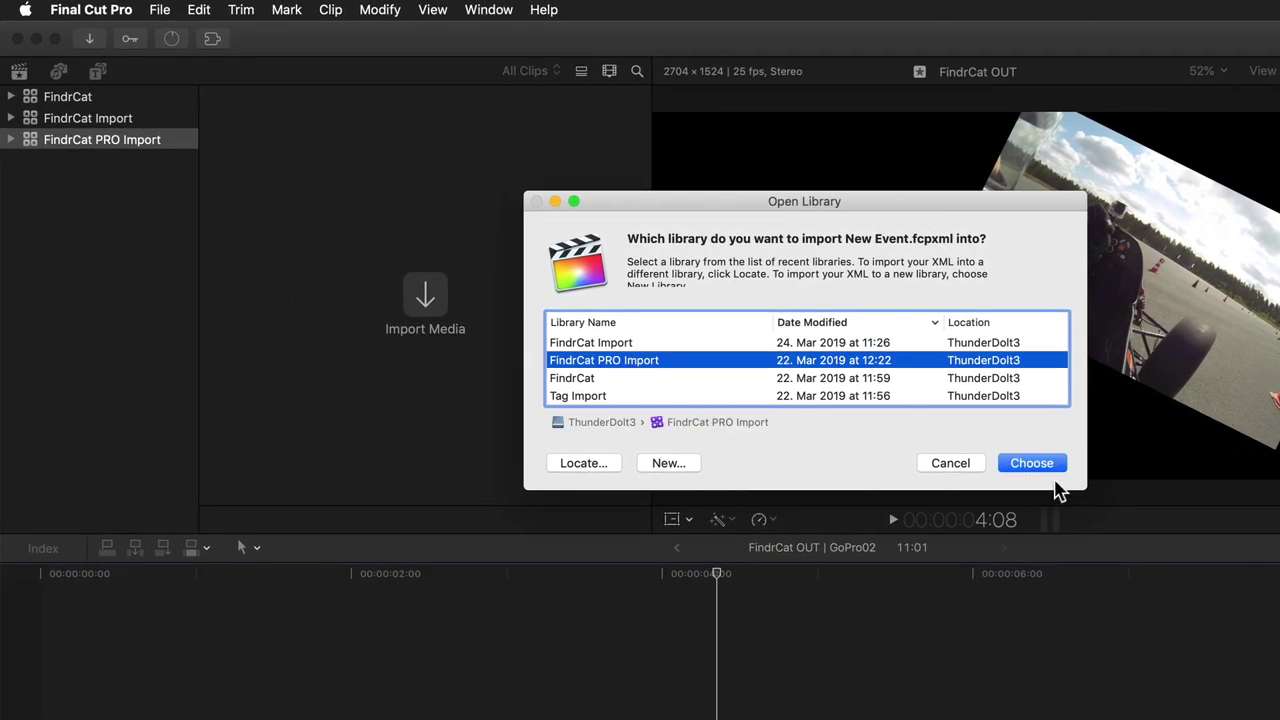
{"action": "left_click", "coordinate": [1040, 463]}
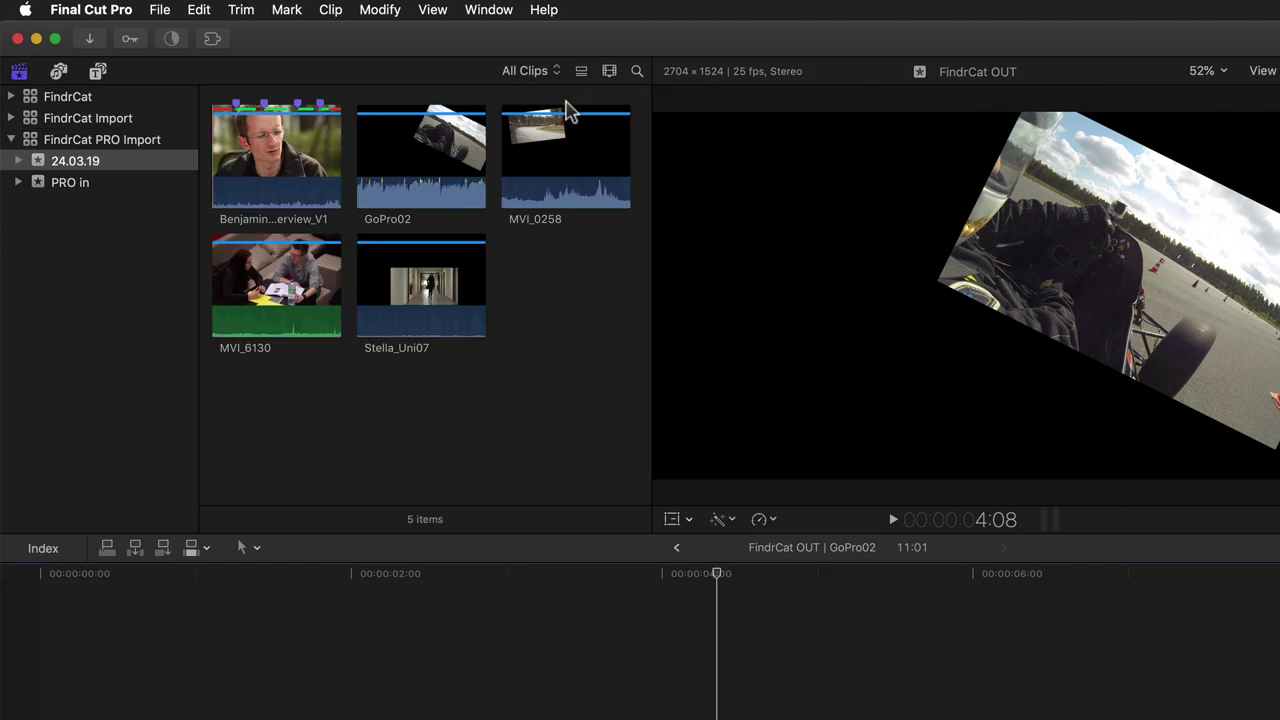
- Switch the browser to list view and expand Benjamin_Interview_V1, scrolling across to its Notes column
{"action": "left_click", "coordinate": [581, 71]}
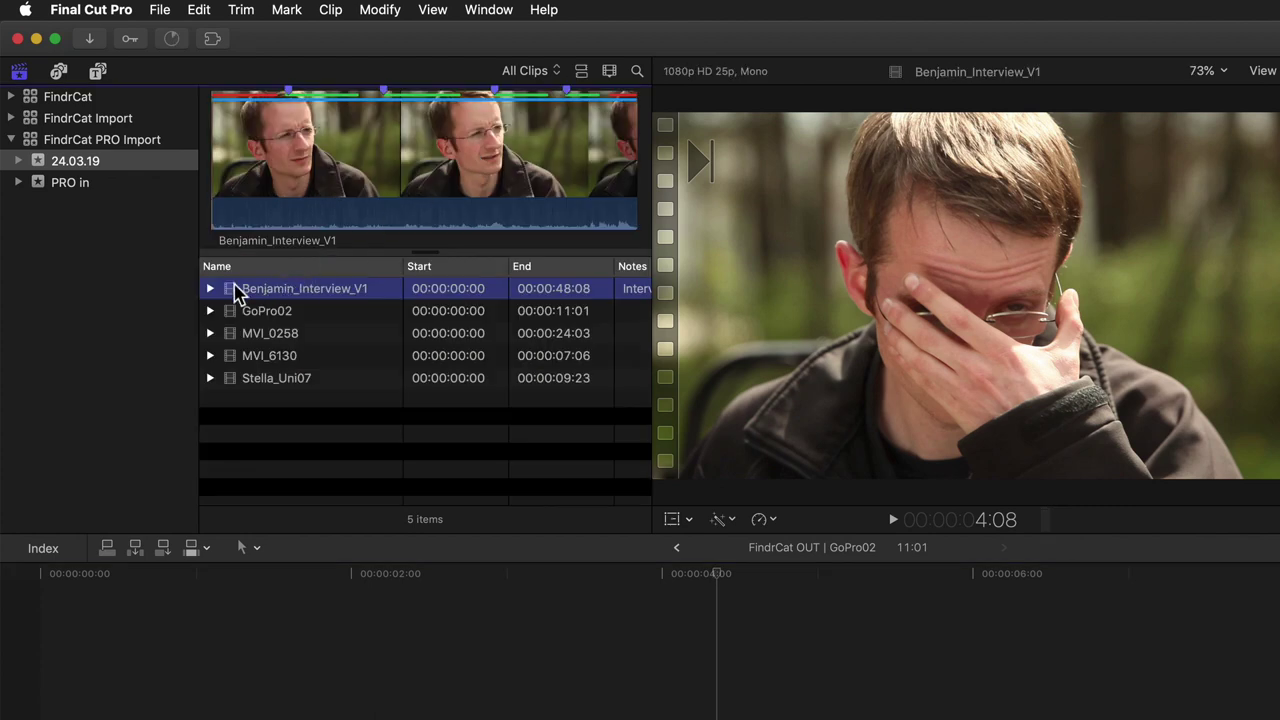
{"action": "left_click", "coordinate": [210, 289]}
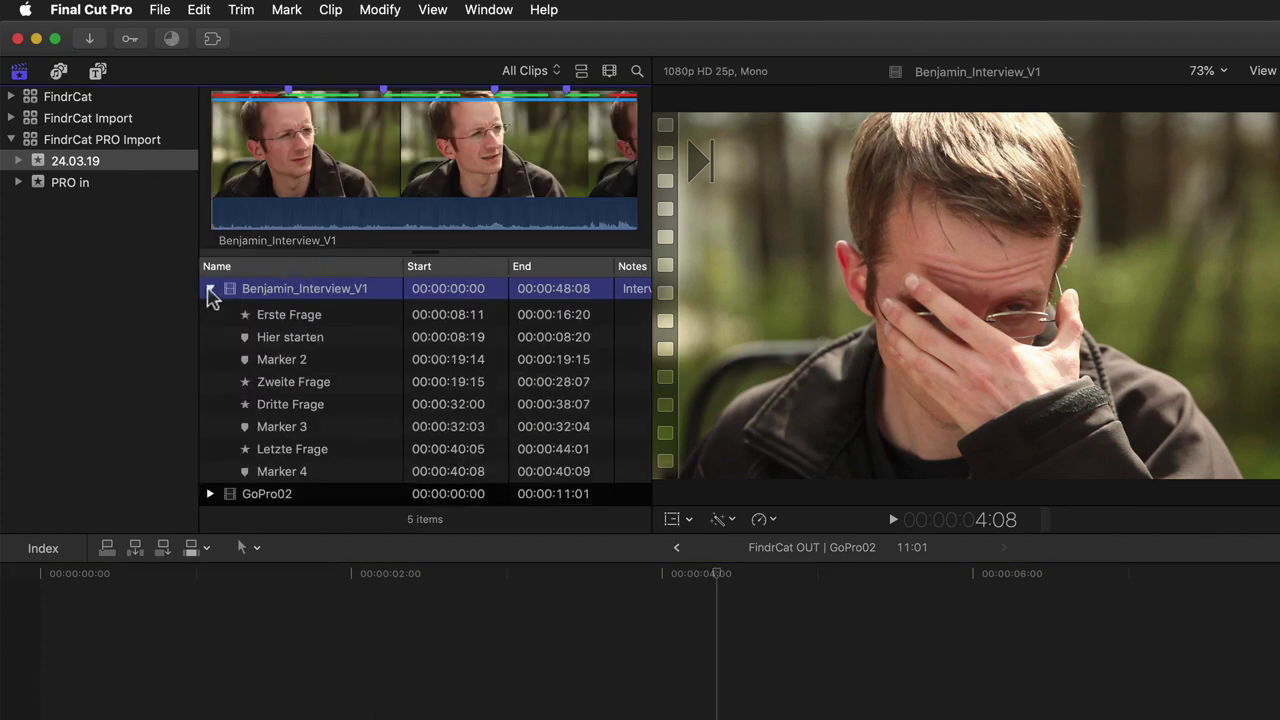
{"action": "scroll", "coordinate": [206, 323], "scroll_direction": "down", "scroll_amount": 3}
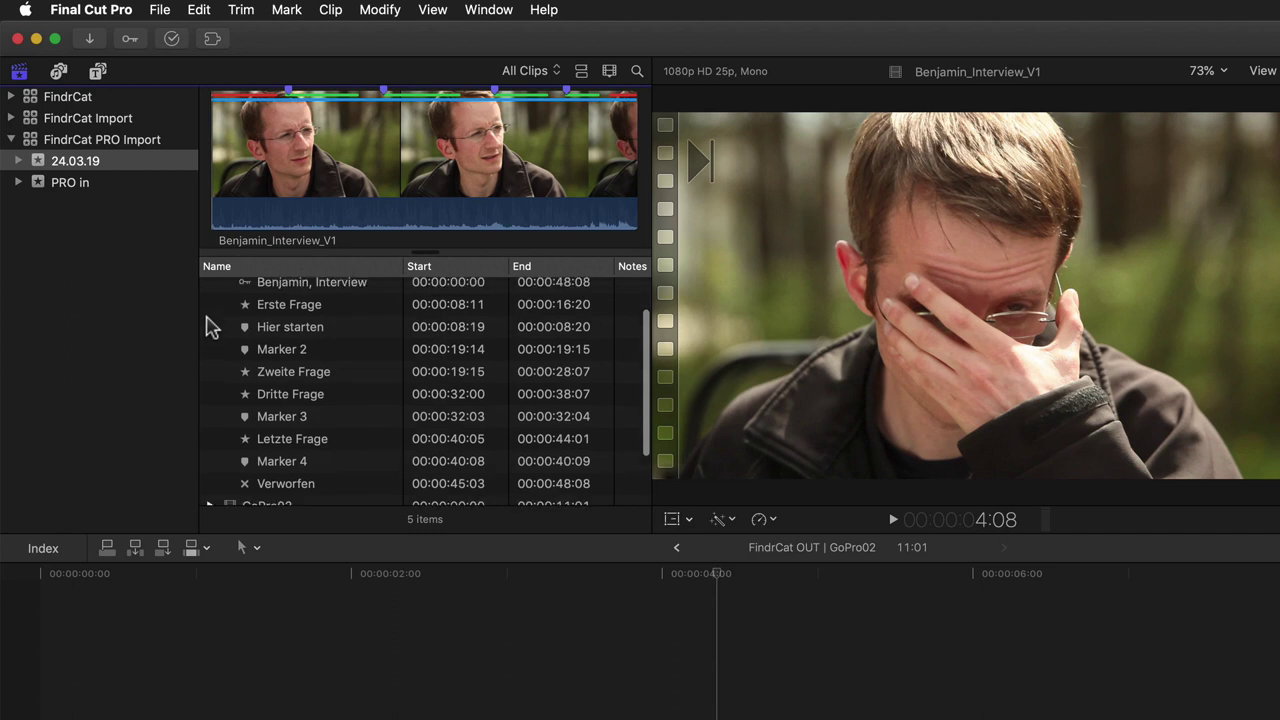
{"action": "scroll", "coordinate": [208, 325], "scroll_direction": "up", "scroll_amount": 3}
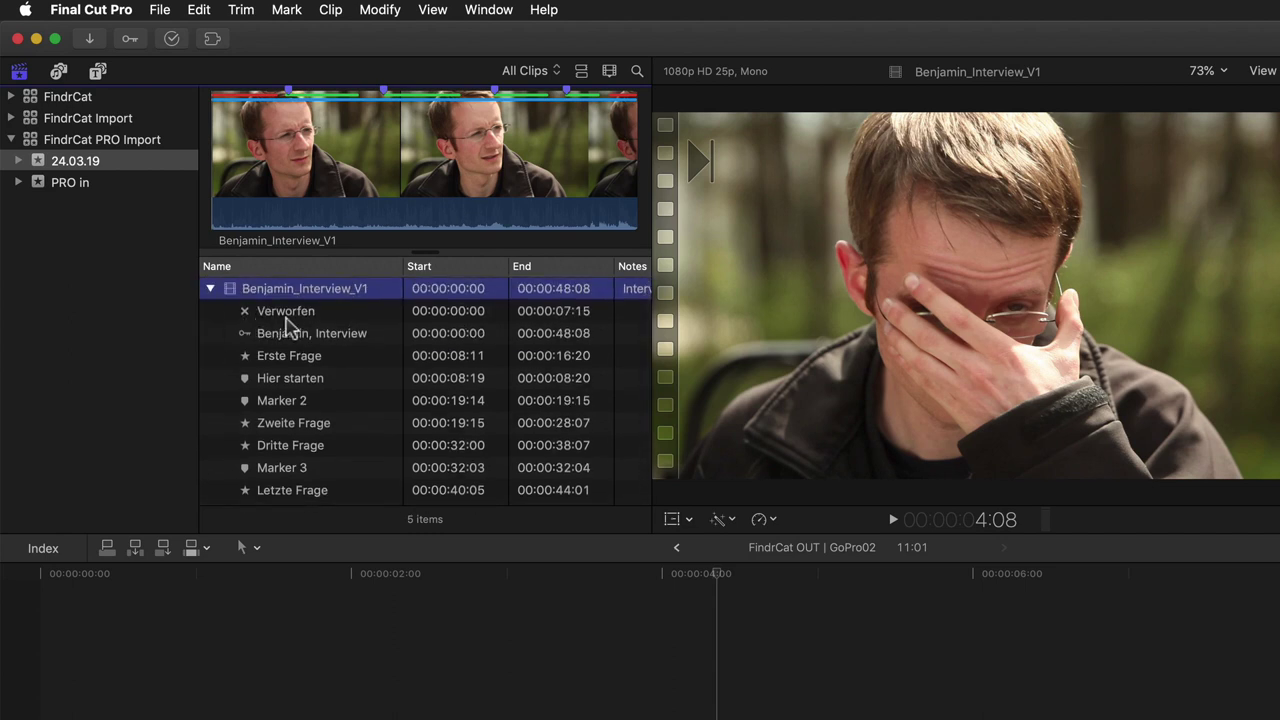
{"action": "scroll", "coordinate": [285, 328], "scroll_direction": "right", "scroll_amount": 5}
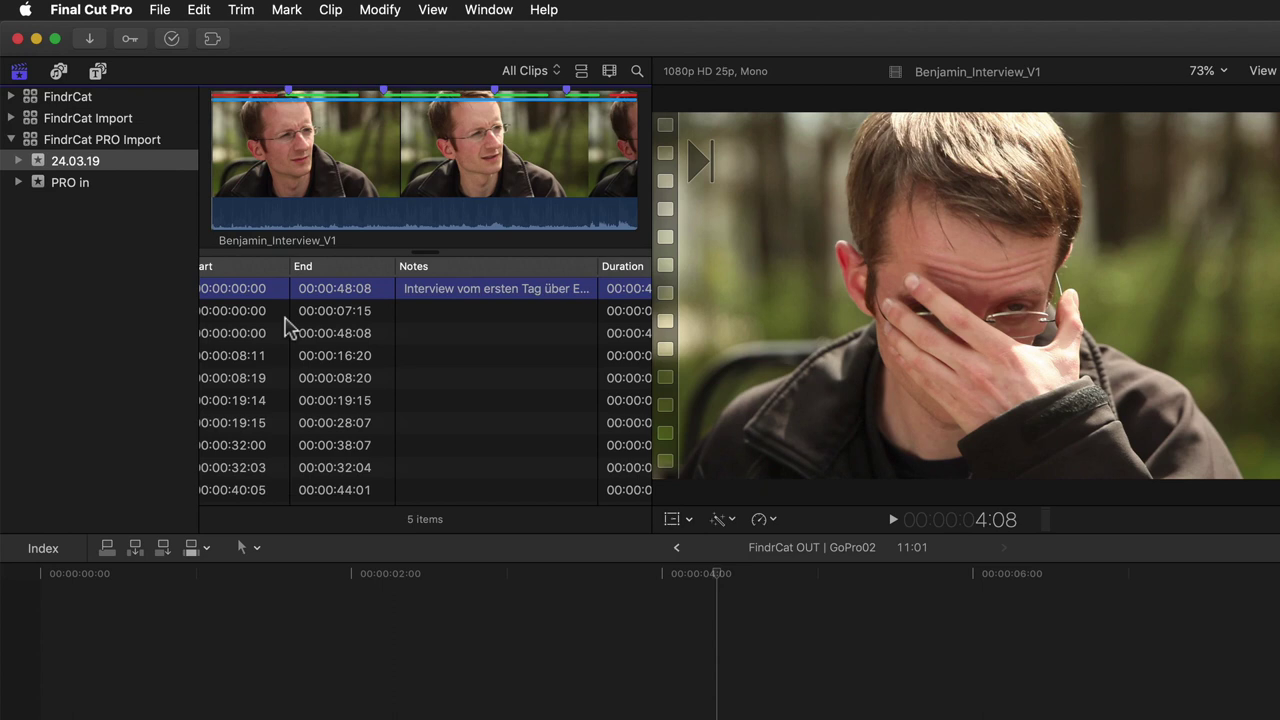
{"action": "scroll", "coordinate": [285, 328], "scroll_direction": "left", "scroll_amount": 5}
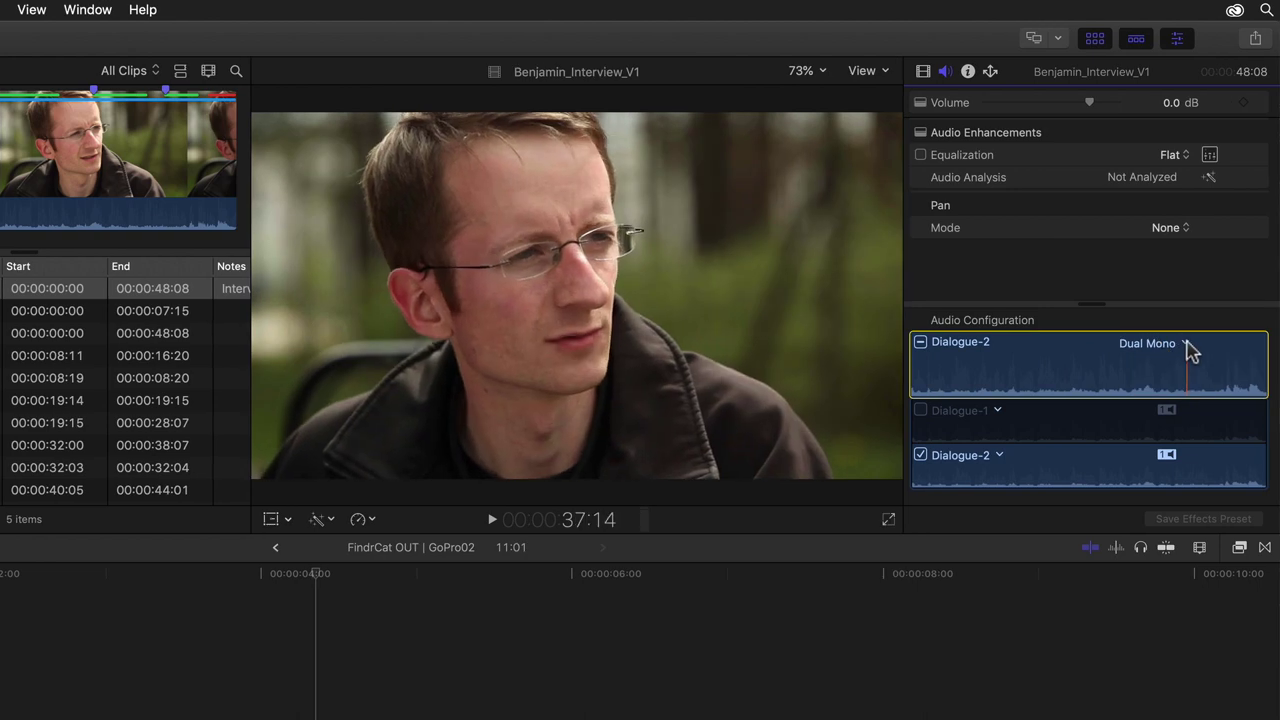
- Confirm Benjamin_Interview_V1's Dual Mono audio configuration, then collapse its marker and keyword rows
{"action": "left_click", "coordinate": [1186, 343]}
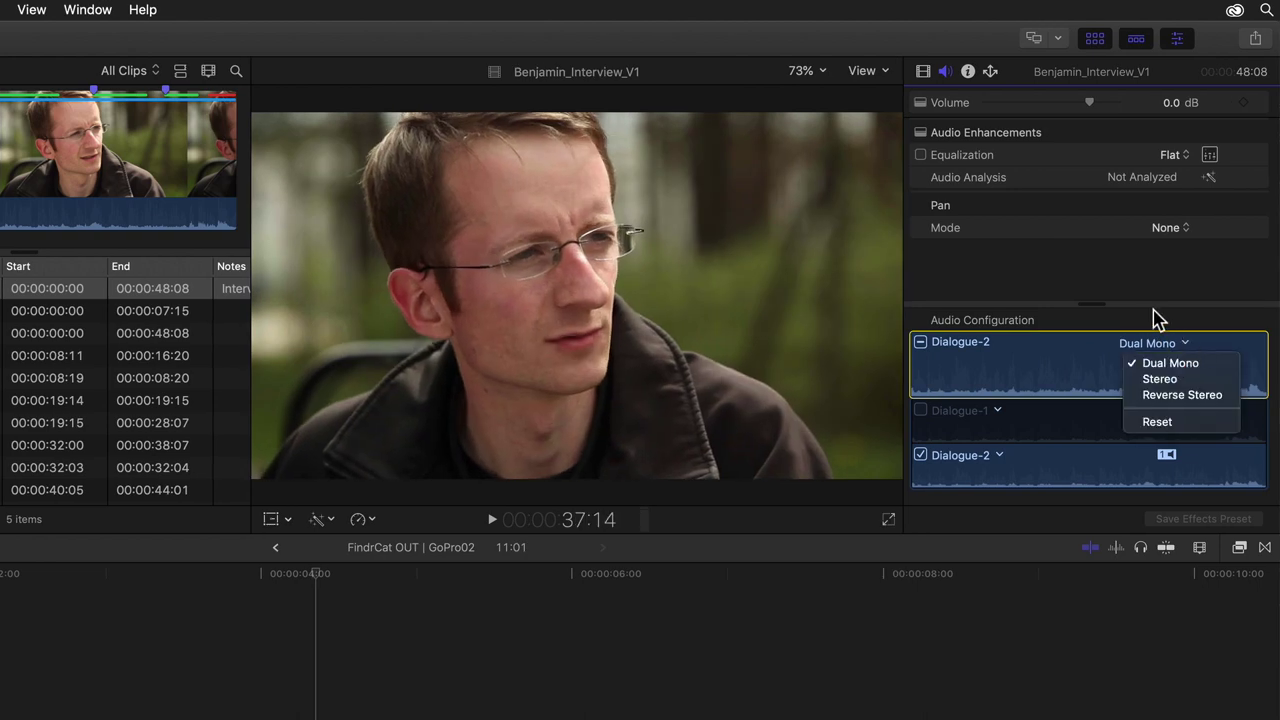
{"action": "left_click", "coordinate": [1152, 310]}
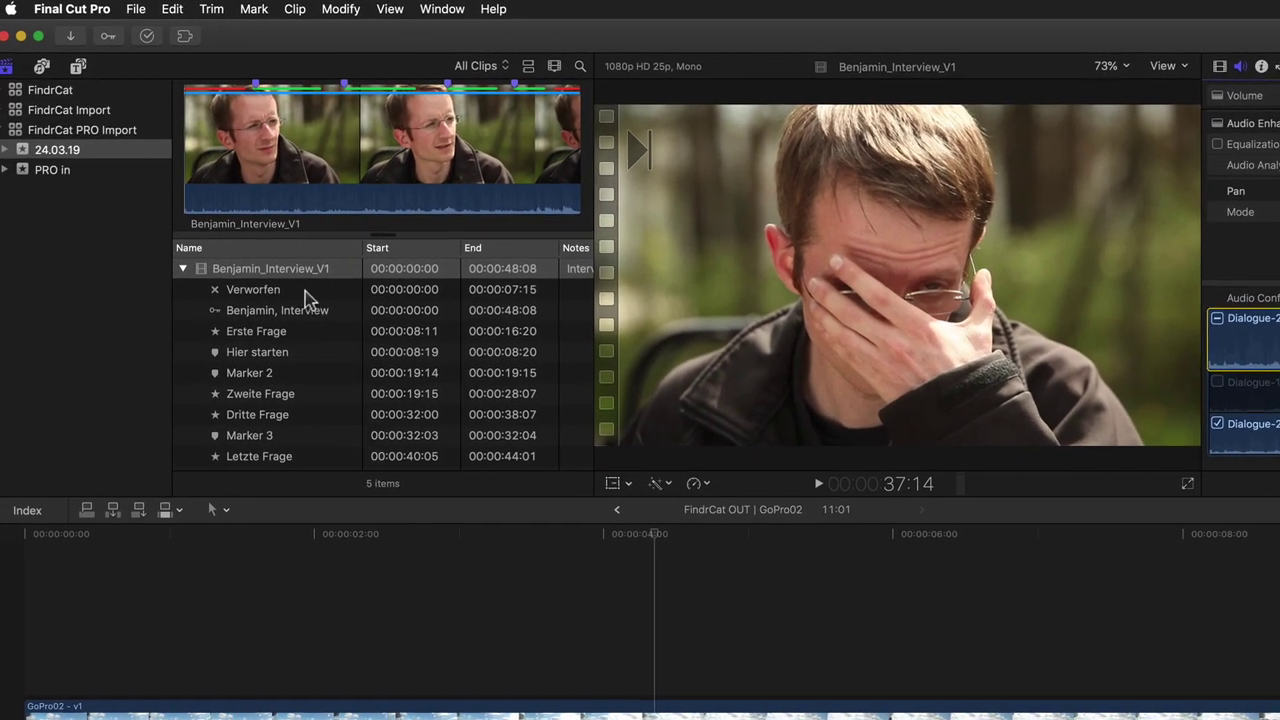
{"action": "left_click", "coordinate": [183, 269]}
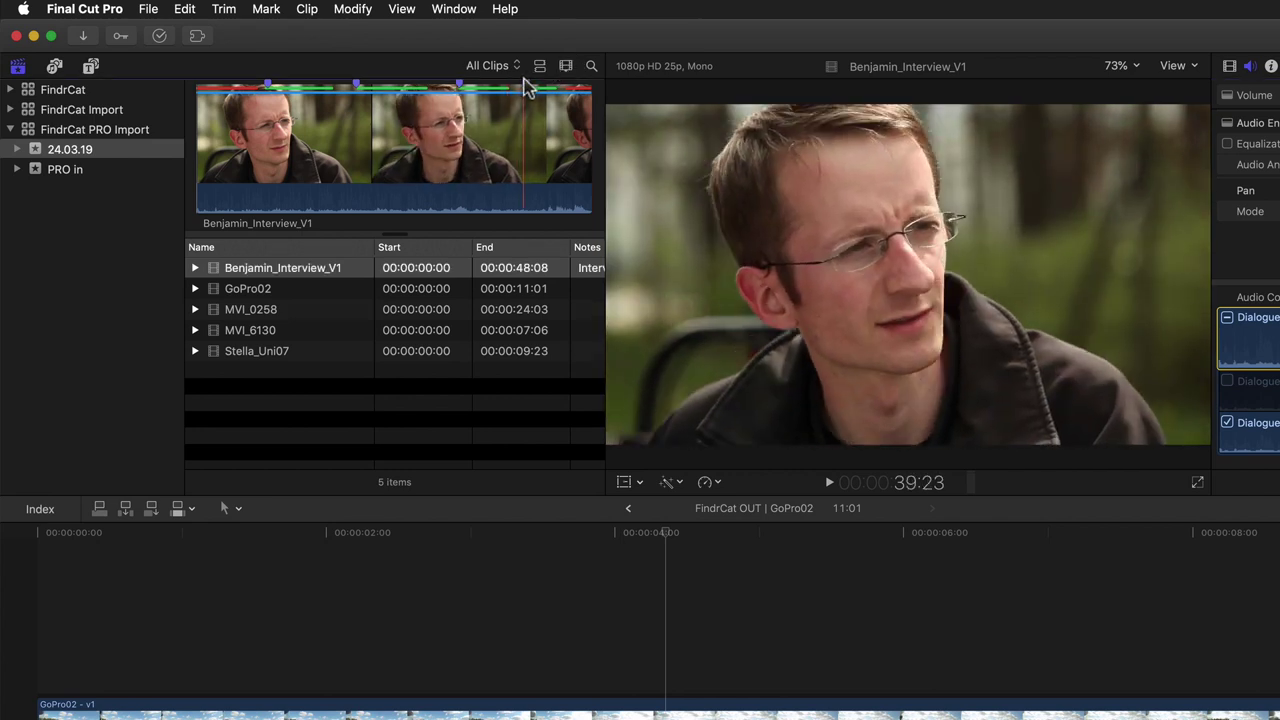
- In filmstrip view, compare the In event's plain clips against the 24.03.19 event's transformed clips
{"action": "left_click", "coordinate": [538, 68]}
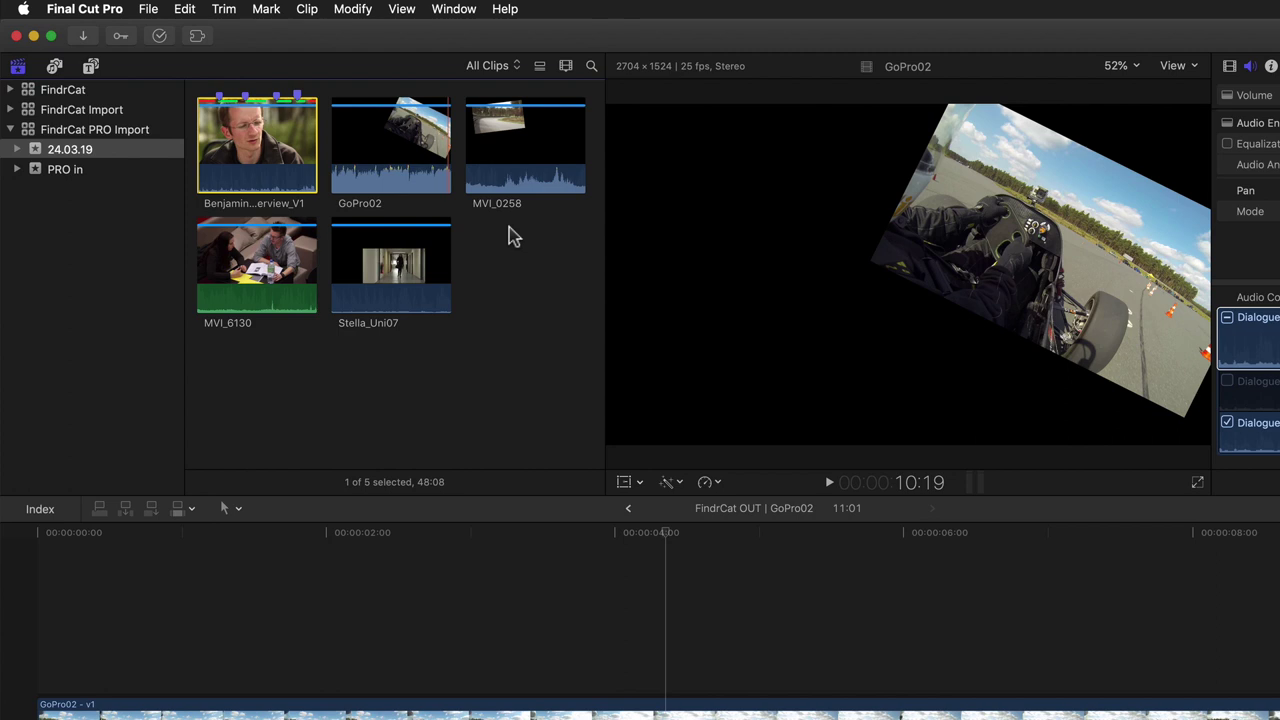
{"action": "left_click", "coordinate": [10, 109]}
{"action": "left_click", "coordinate": [32, 131]}
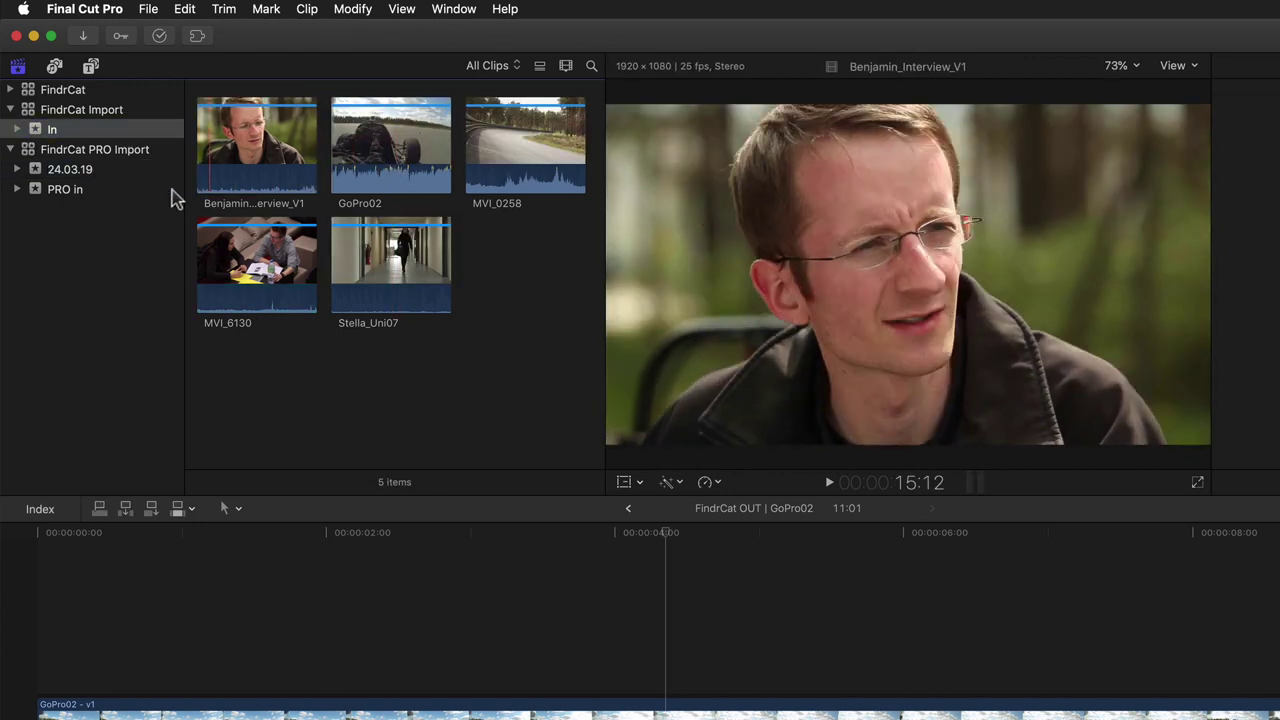
{"action": "left_click", "coordinate": [88, 171]}
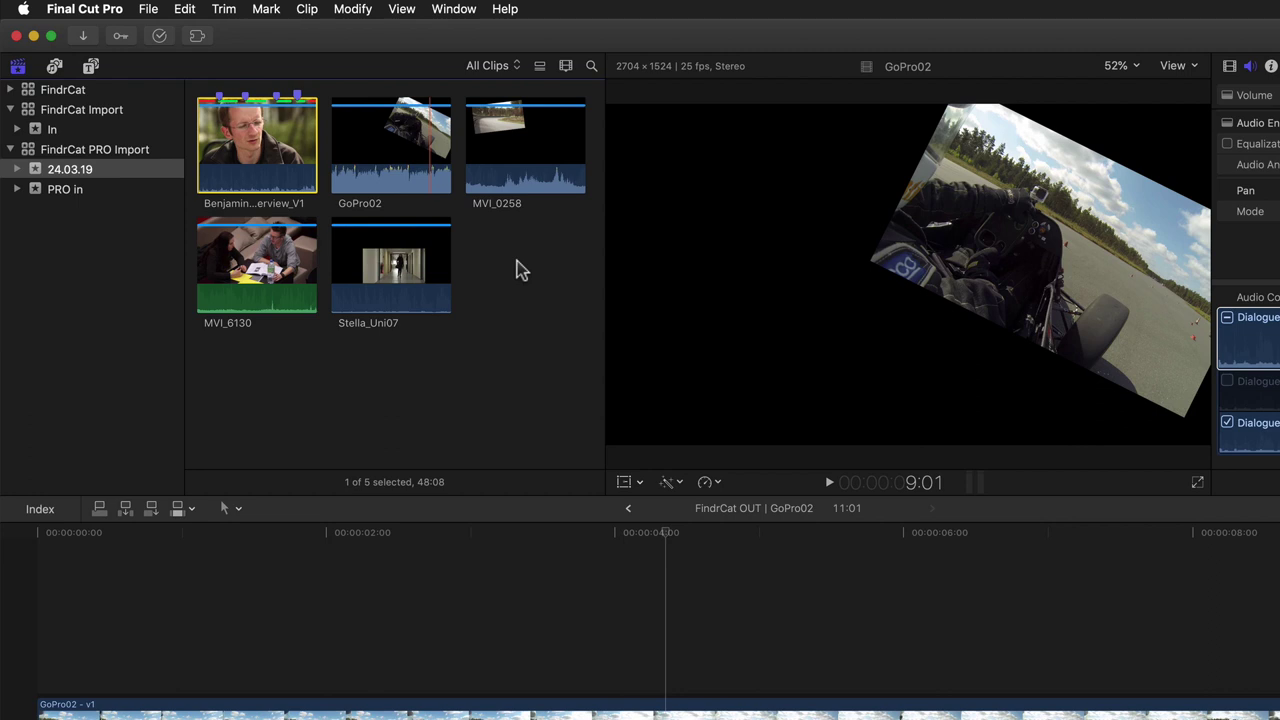
{"action": "left_click", "coordinate": [520, 270]}
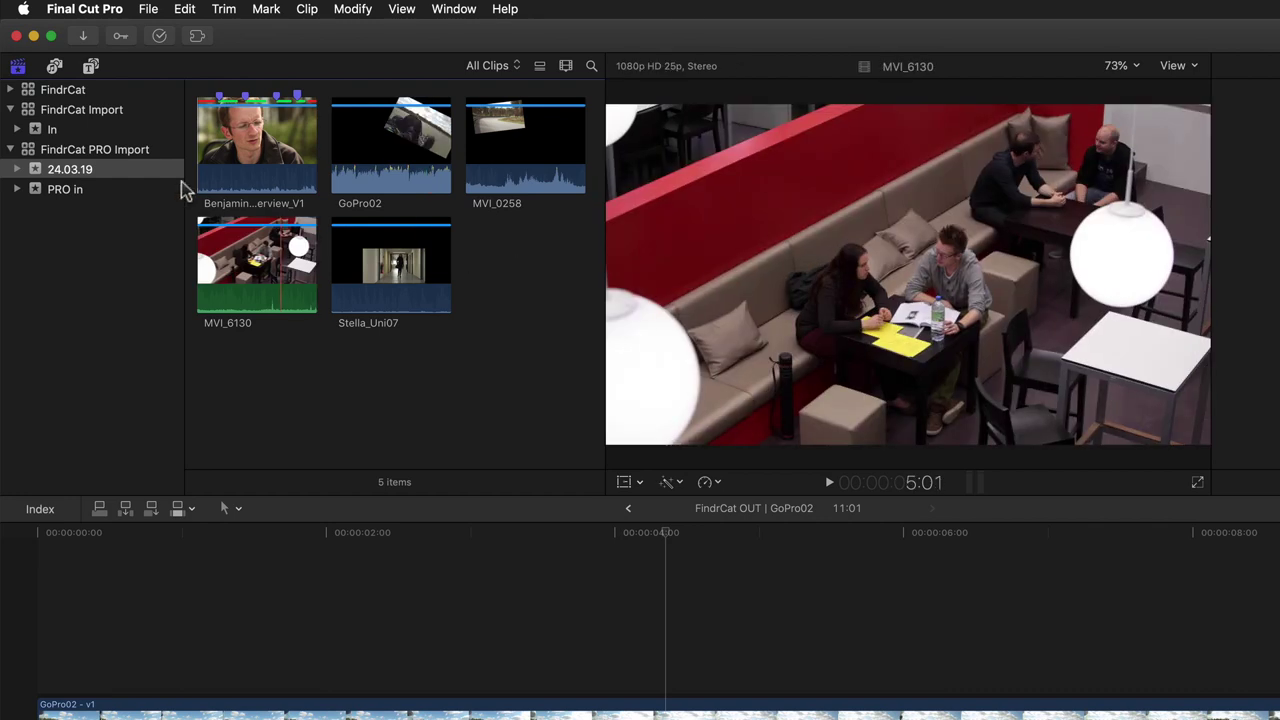
{"action": "left_click", "coordinate": [74, 130]}
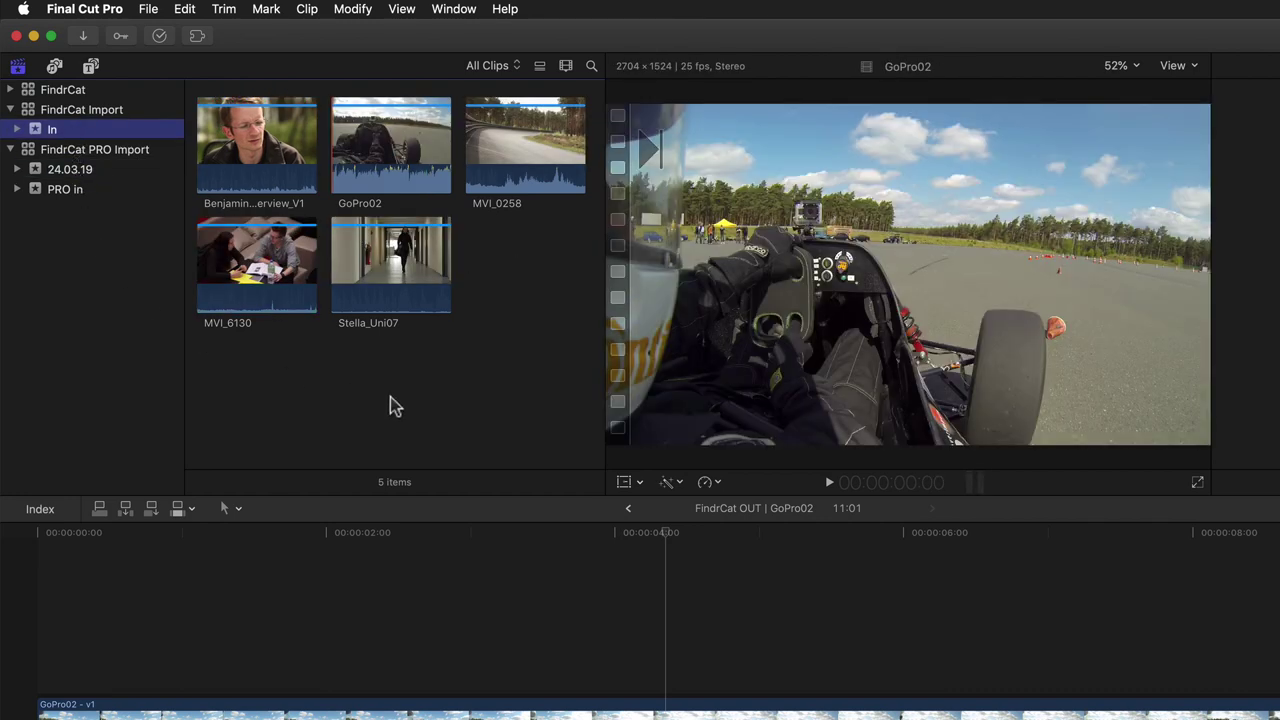